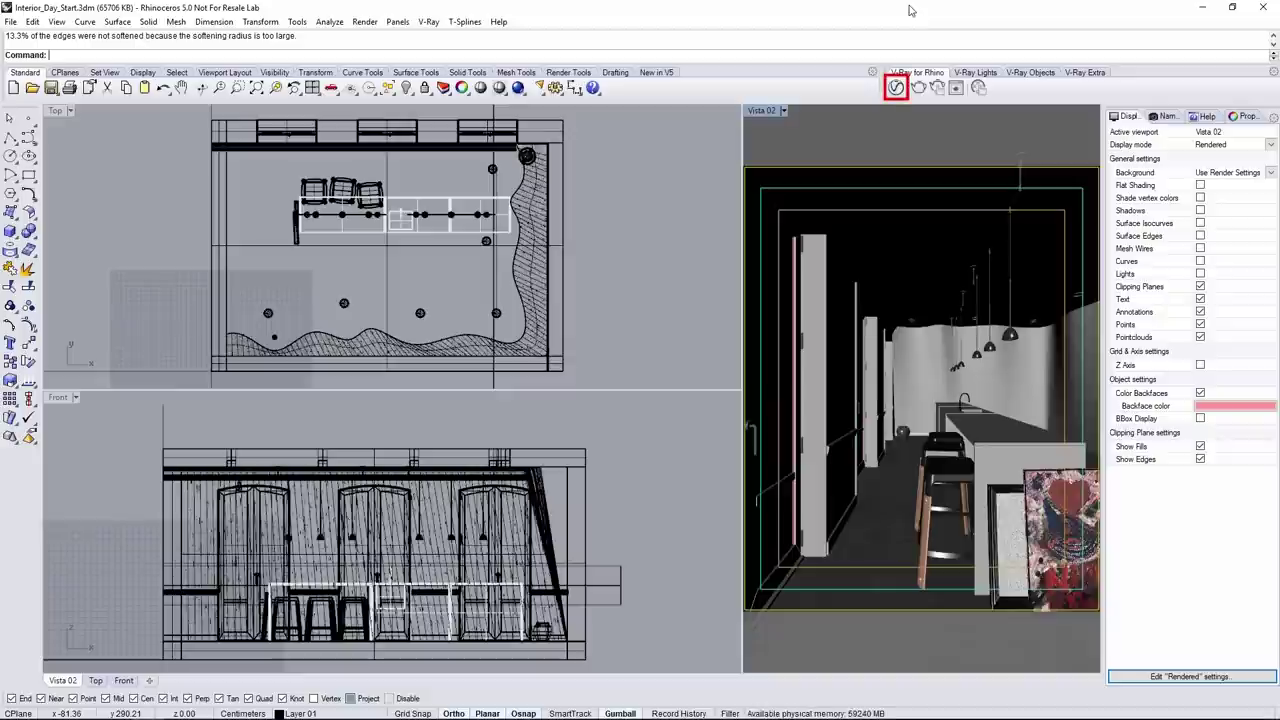
Step: Open the V-Ray Asset Editor and check the Material Override options in Settings
{"action": "left_click", "coordinate": [896, 87]}
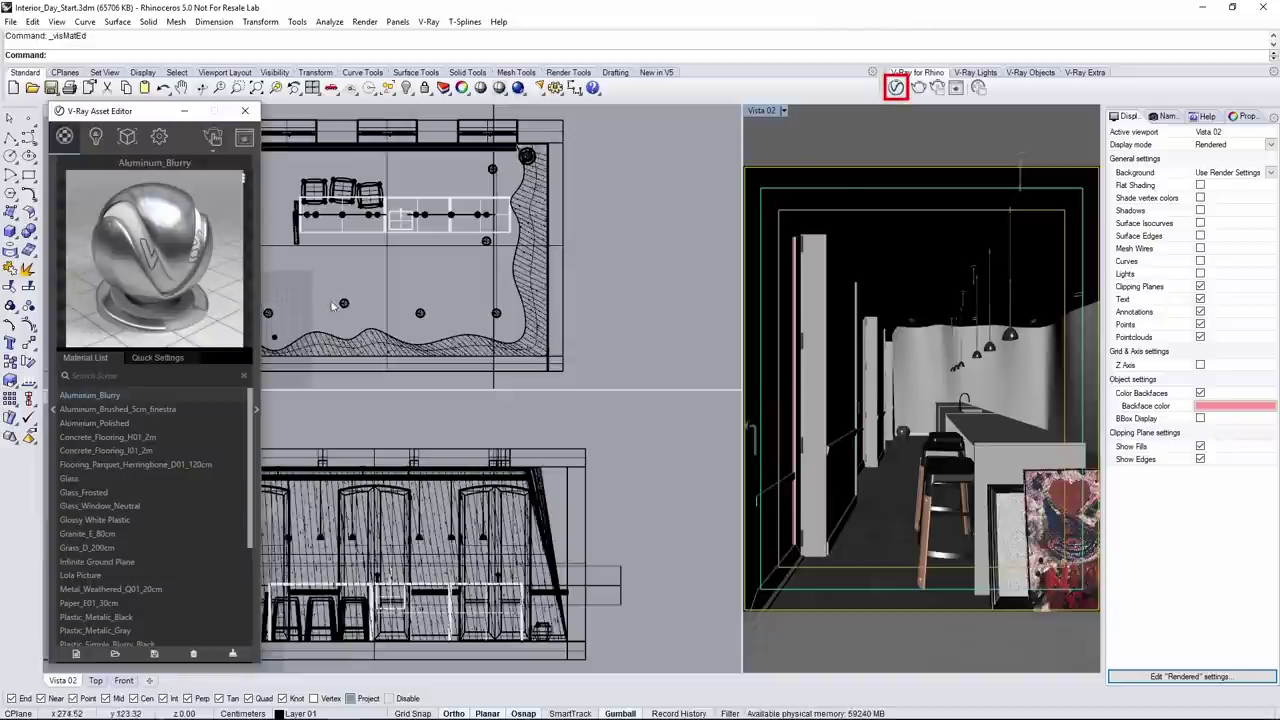
{"action": "left_click", "coordinate": [159, 137]}
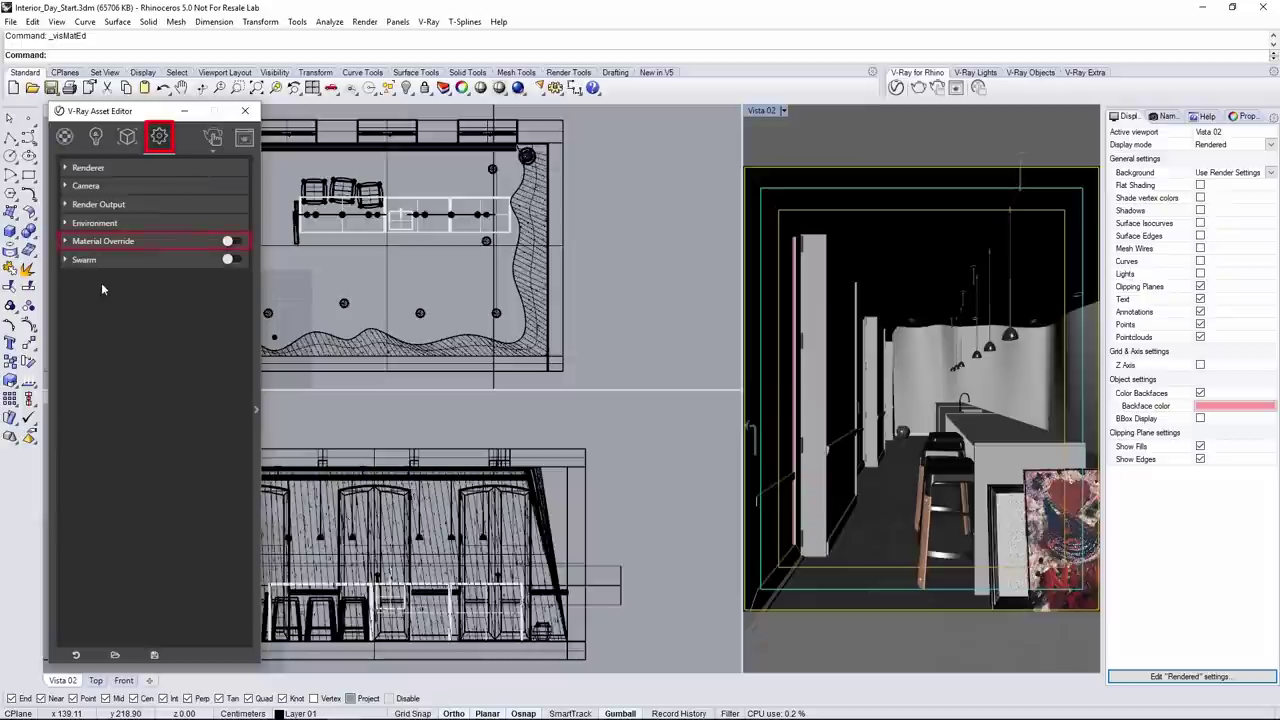
{"action": "left_click", "coordinate": [66, 241]}
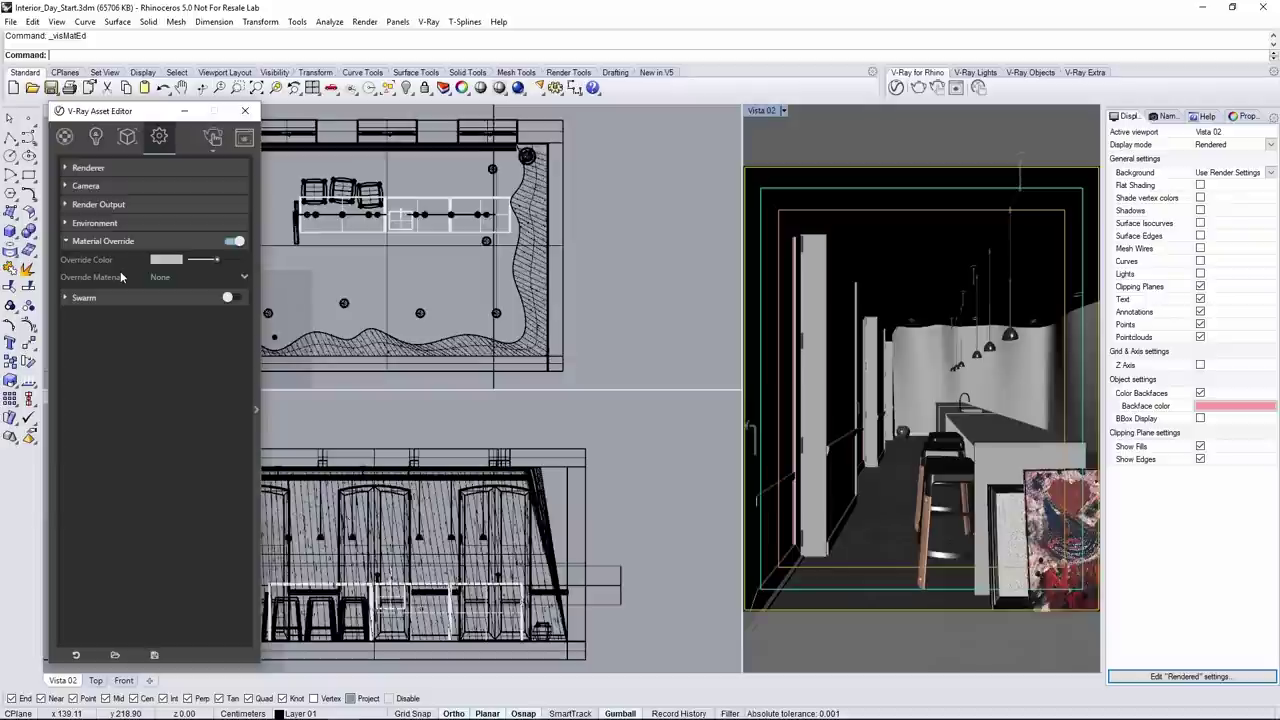
{"action": "left_click", "coordinate": [65, 245]}
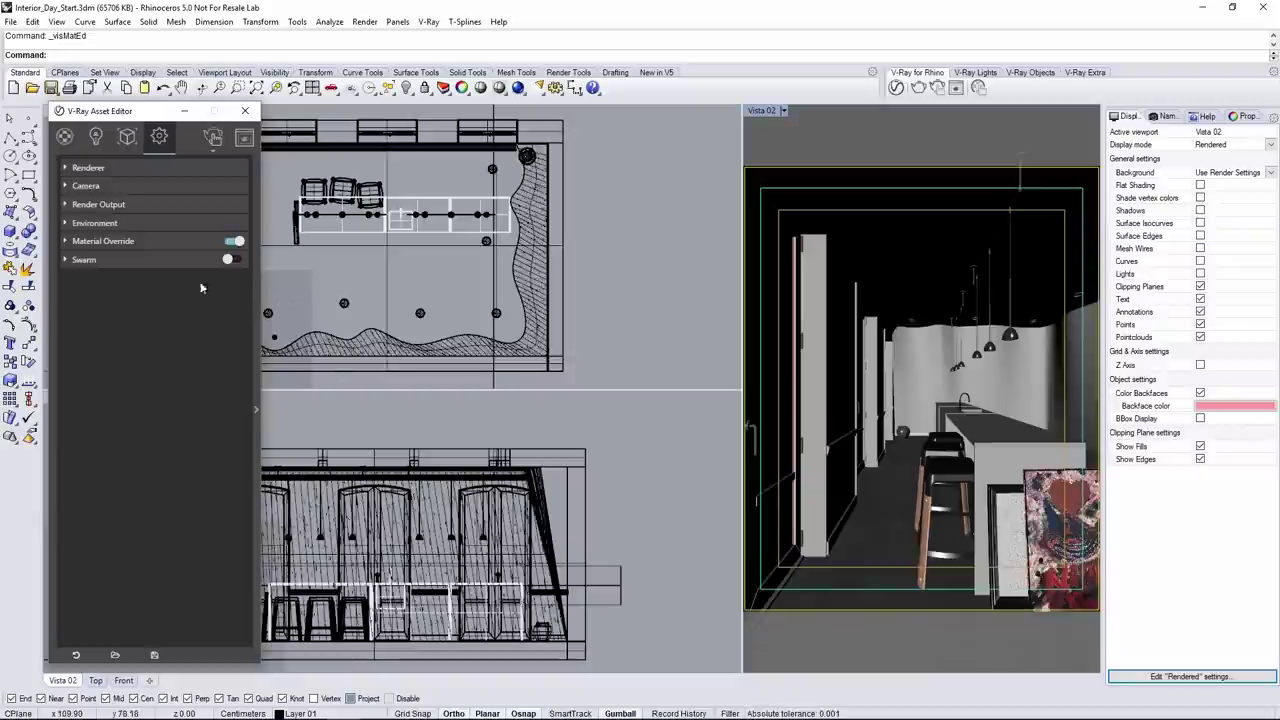
Step: Select Glass_Window_Neutral and view its Options, leaving Can be Overridden unchecked
{"action": "left_click", "coordinate": [64, 137]}
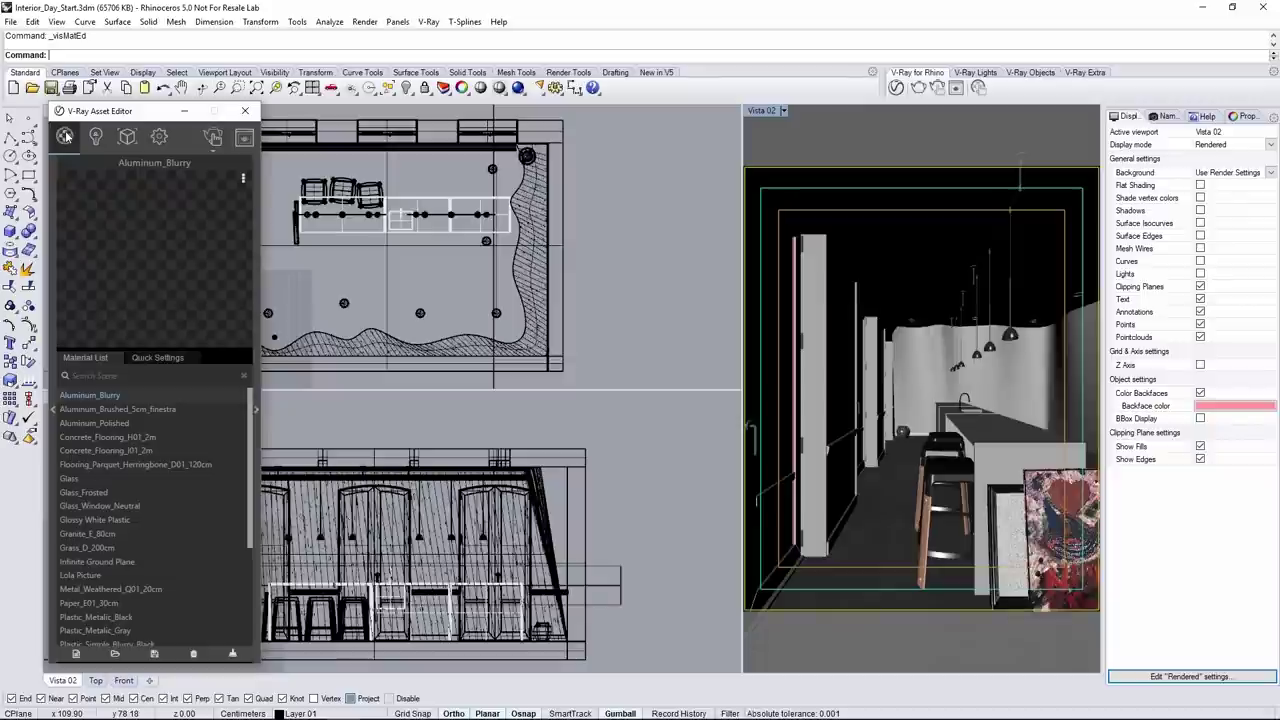
{"action": "left_click", "coordinate": [97, 506]}
{"action": "left_click", "coordinate": [256, 412]}
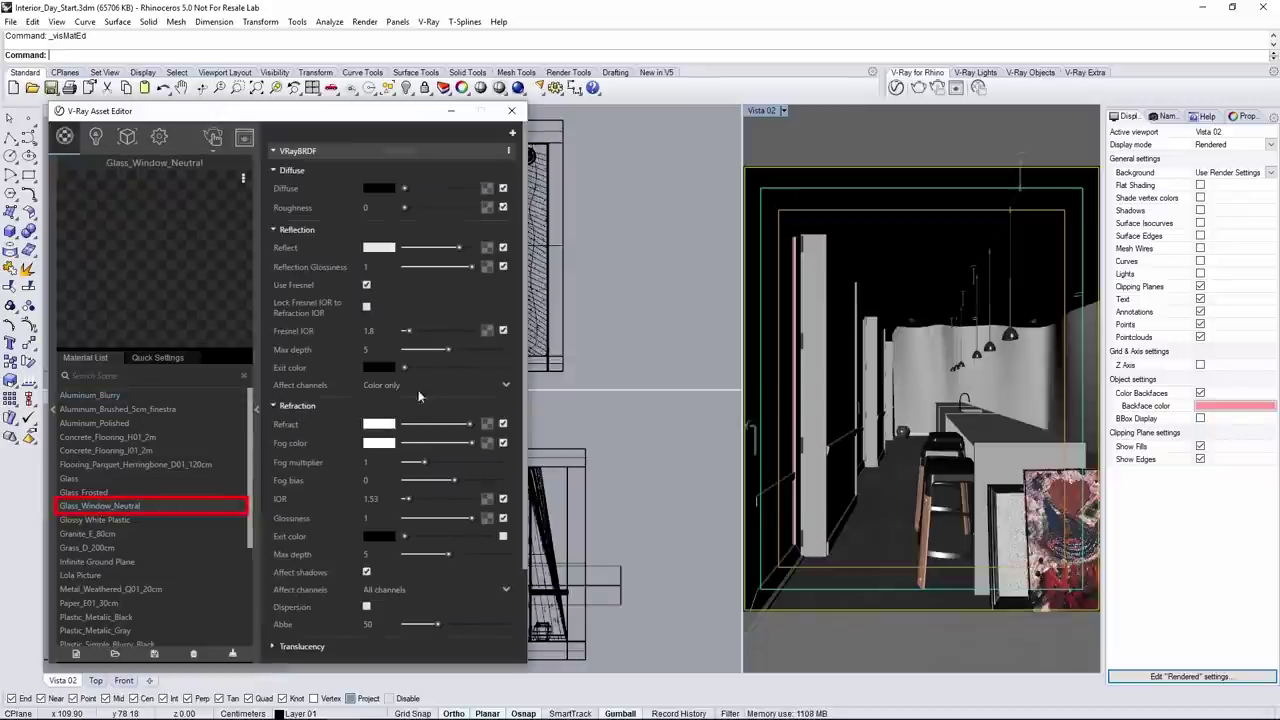
{"action": "left_click_drag", "start_coordinate": [530, 310], "coordinate": [529, 370]}
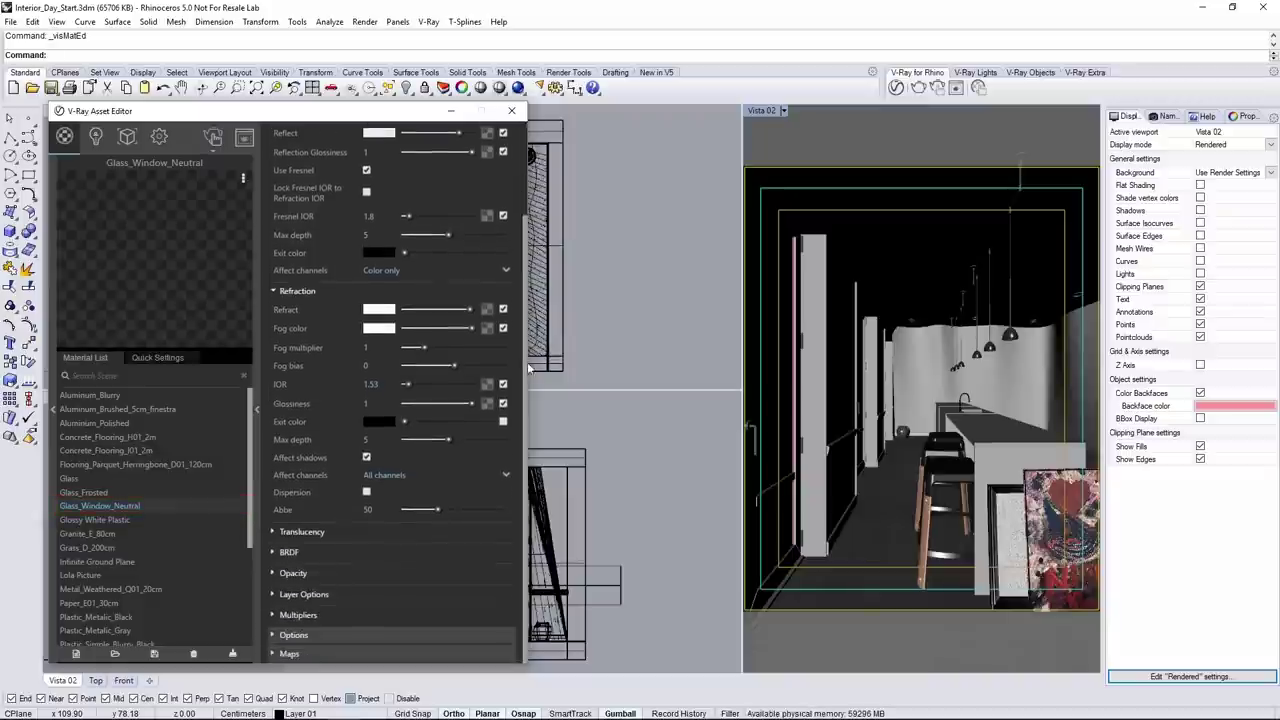
{"action": "left_click", "coordinate": [281, 636]}
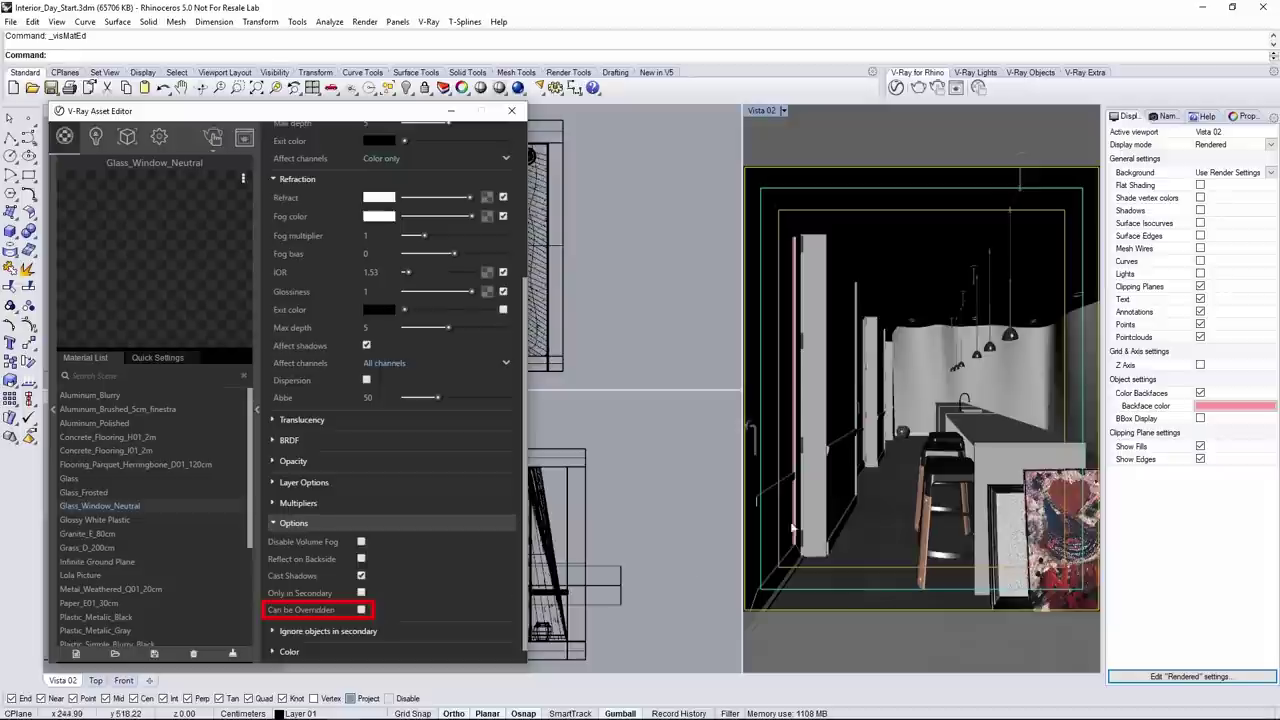
{"action": "left_click", "coordinate": [951, 387]}
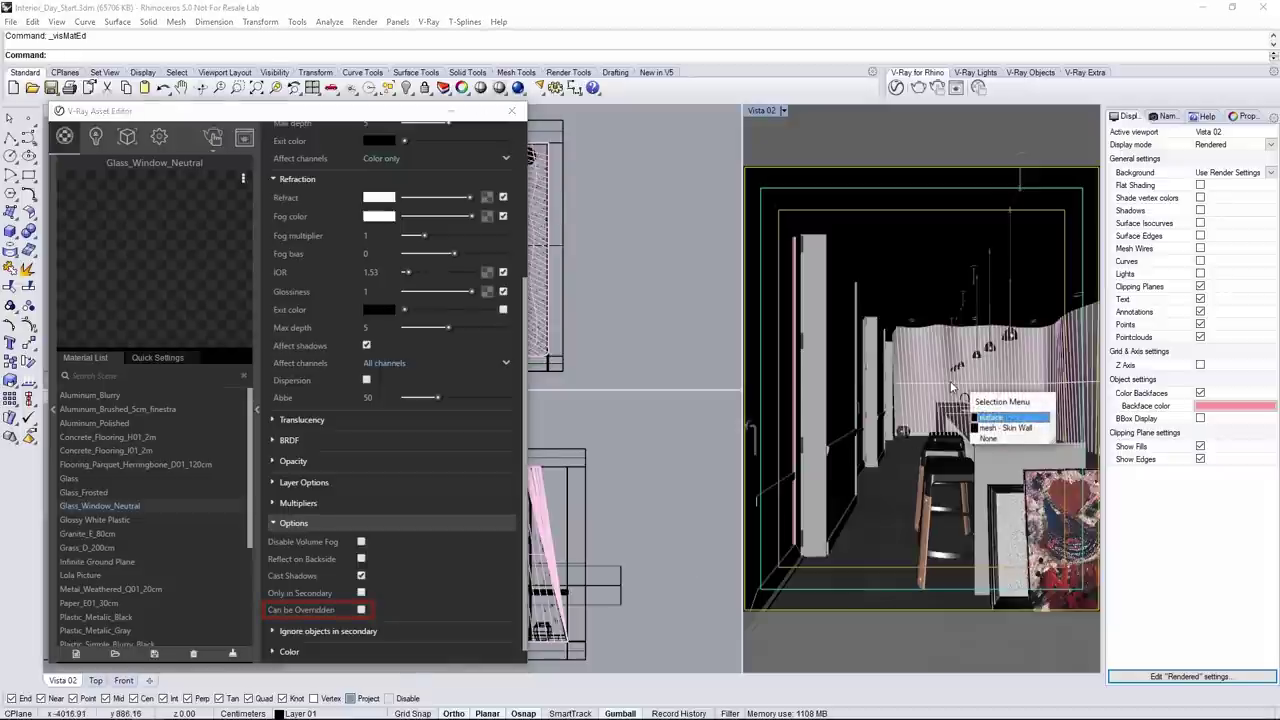
Step: Select the Skin Wall mesh, dock the Layers panel on the right, and select the Skin layer
{"action": "left_click", "coordinate": [1003, 428]}
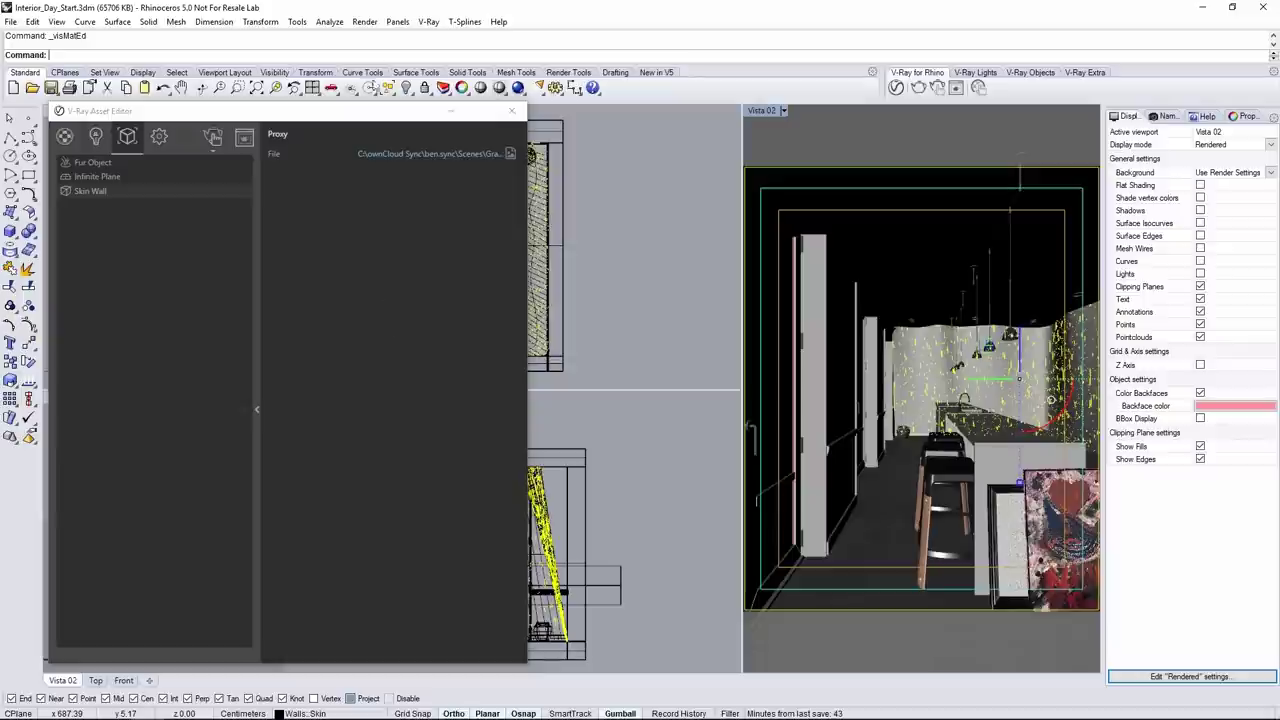
{"action": "left_click", "coordinate": [397, 22]}
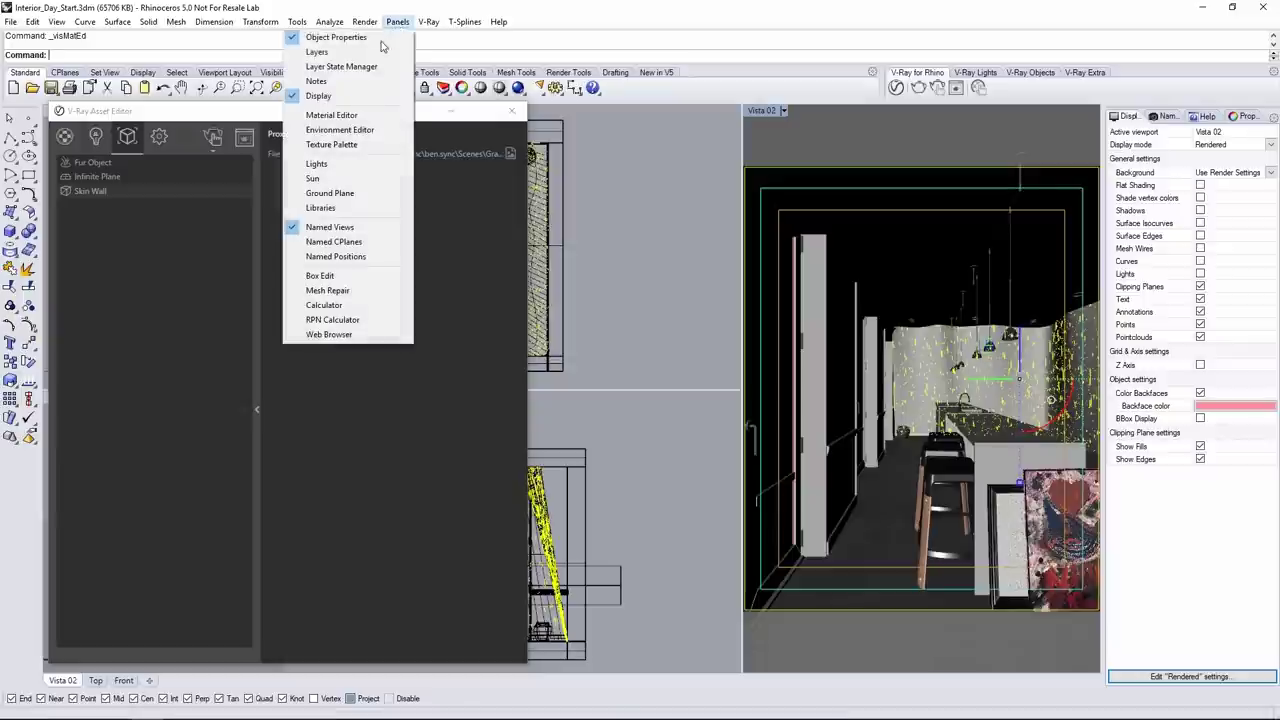
{"action": "left_click", "coordinate": [381, 51]}
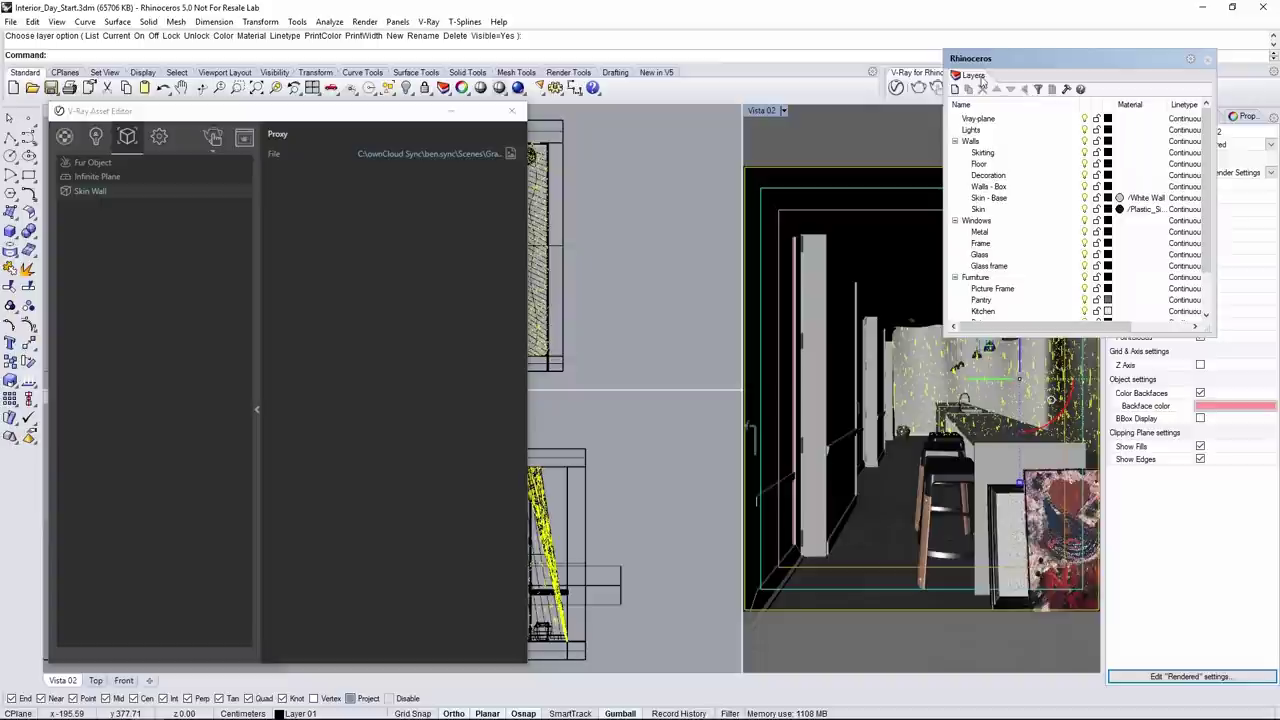
{"action": "left_click", "coordinate": [1137, 89]}
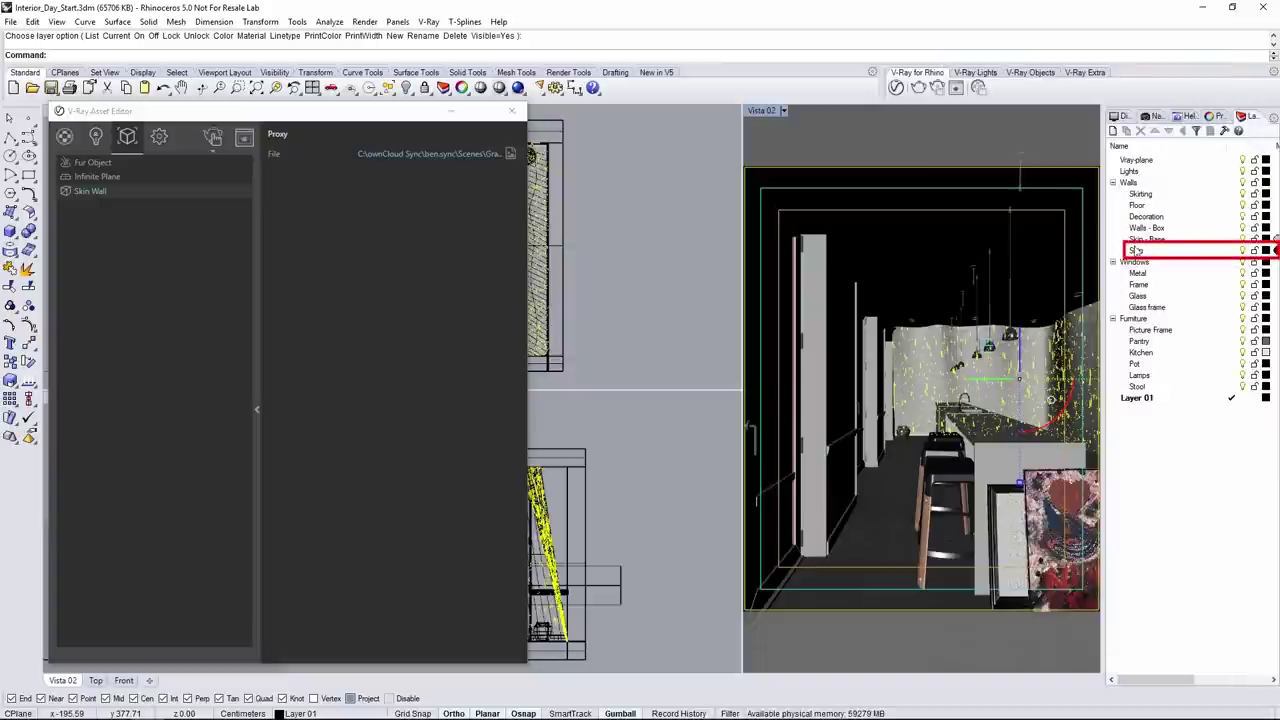
{"action": "left_click", "coordinate": [1246, 251]}
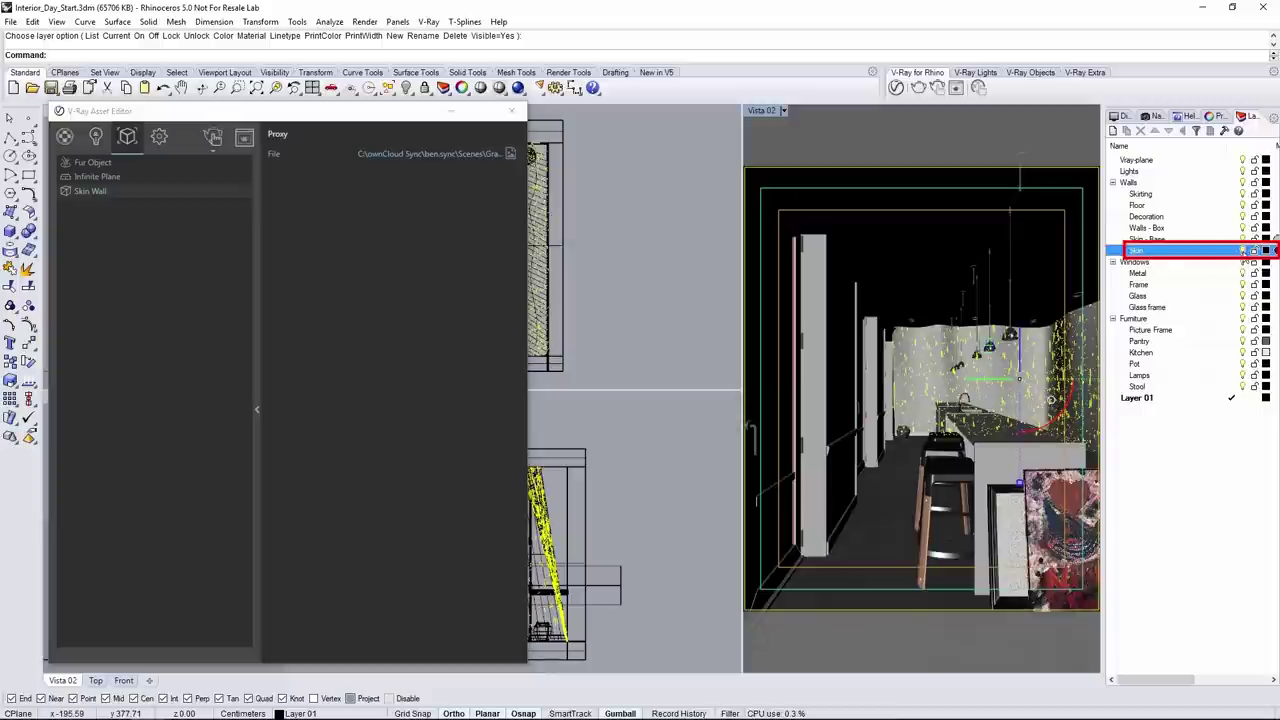
Step: Review the Renderer and 480x600 Render Output settings, then start the interactive render
{"action": "left_click", "coordinate": [159, 142]}
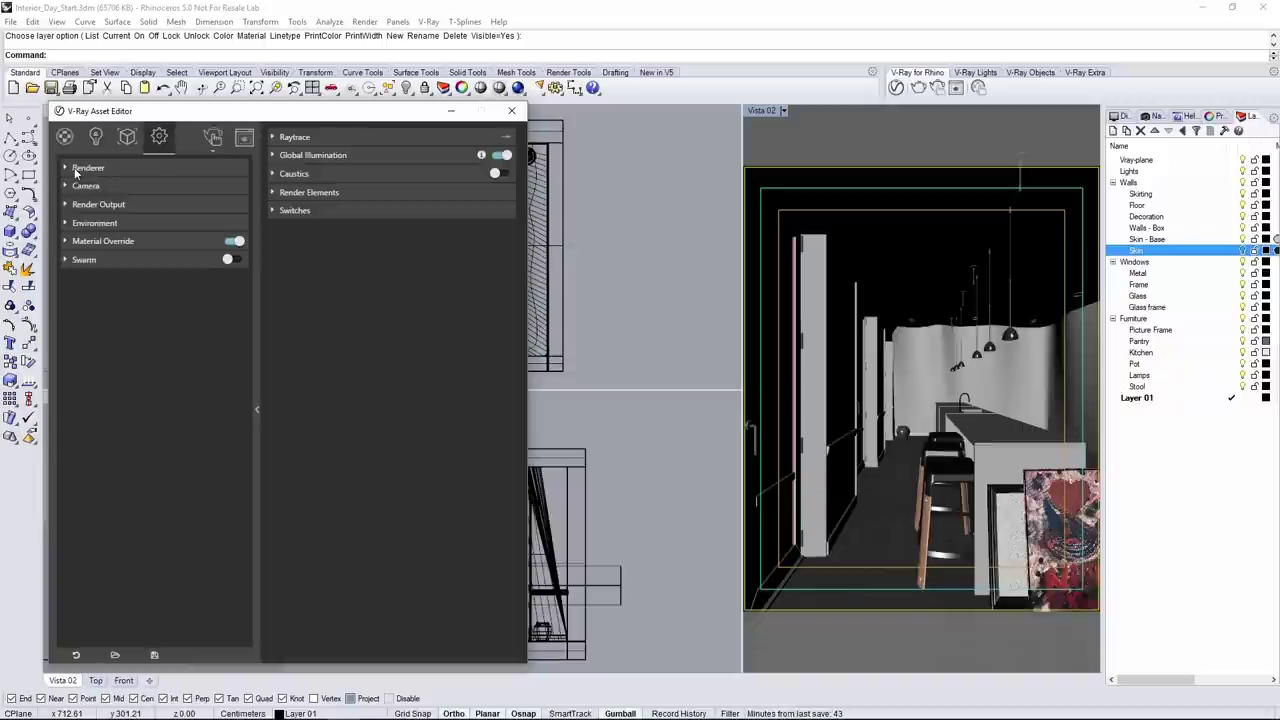
{"action": "left_click", "coordinate": [66, 168]}
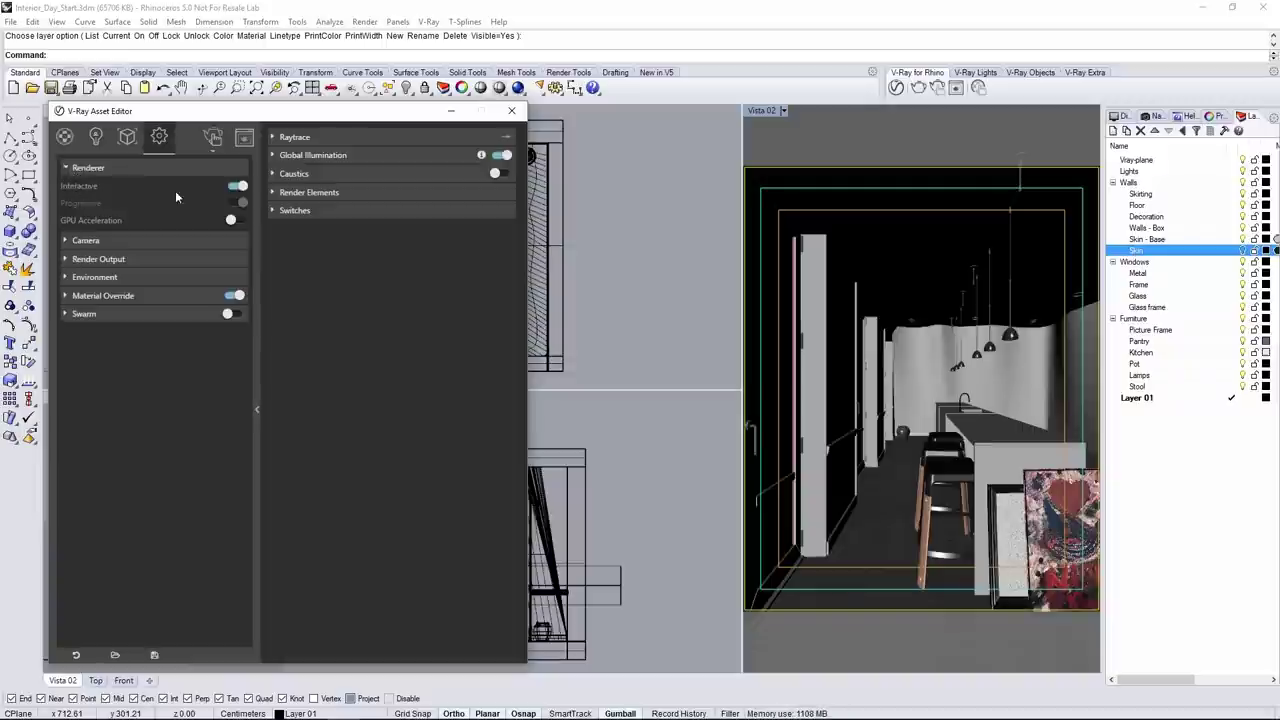
{"action": "left_click", "coordinate": [66, 260]}
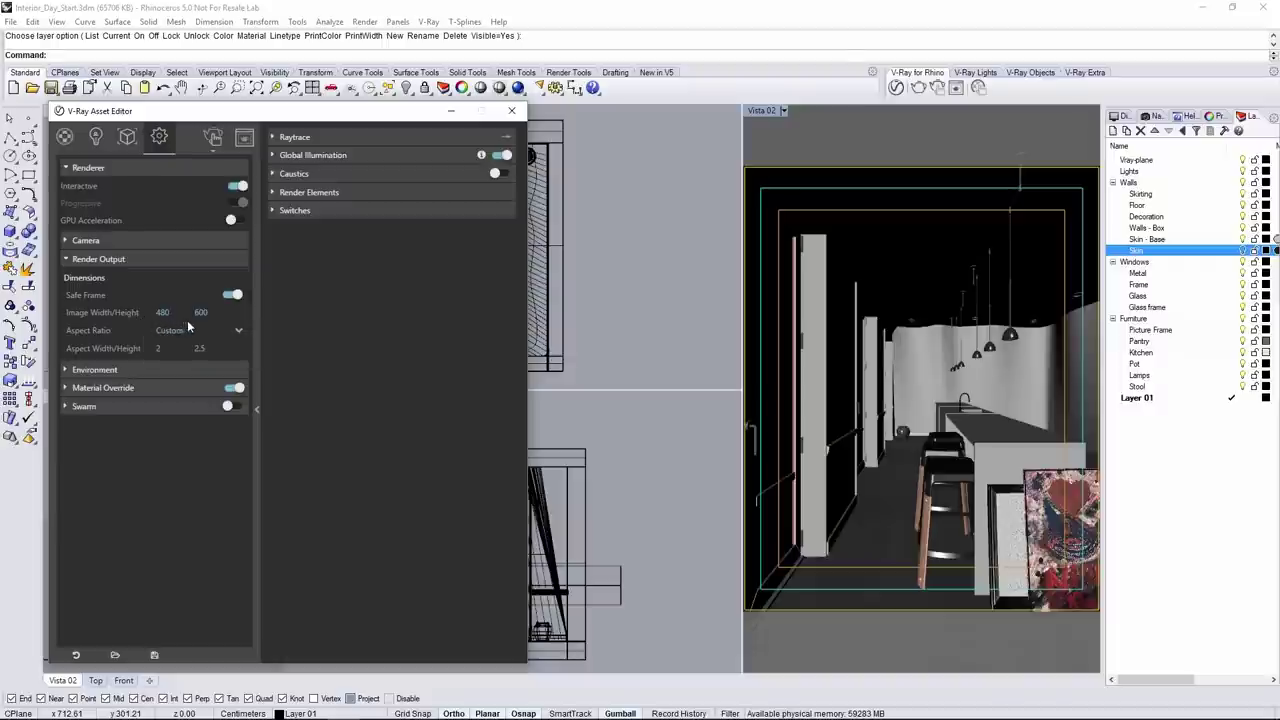
{"action": "left_click", "coordinate": [212, 137]}
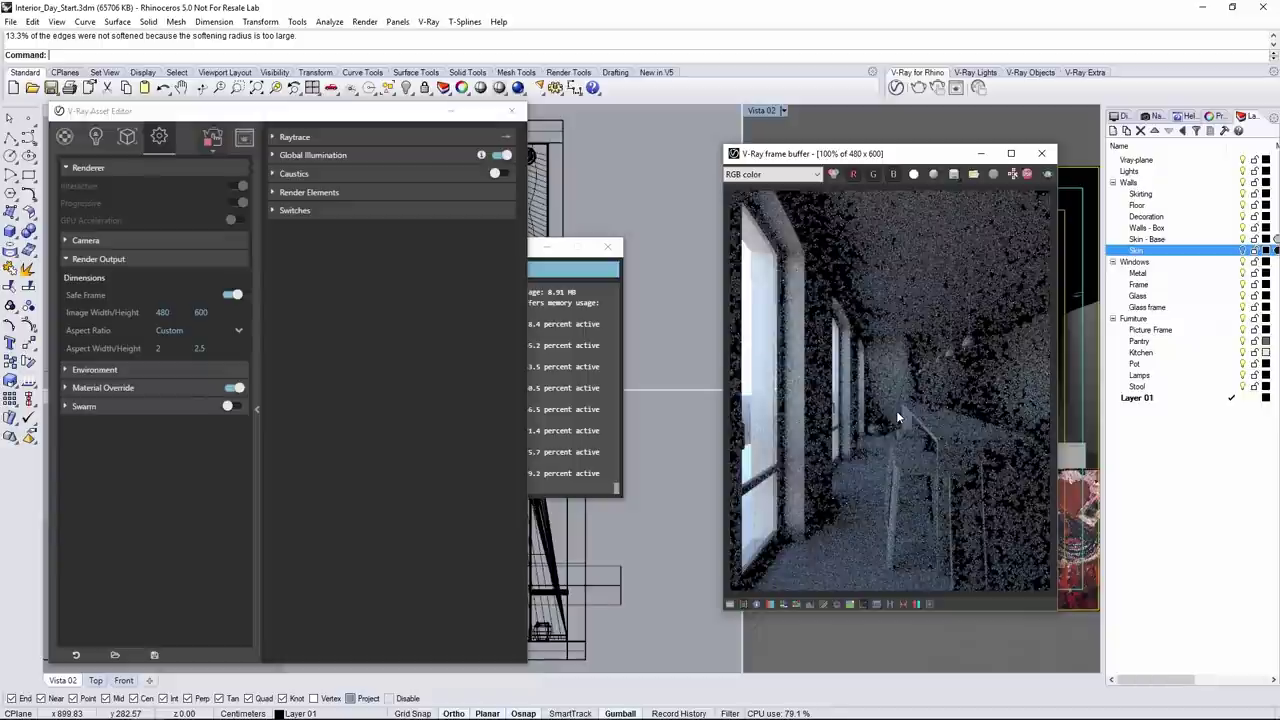
Step: Set the sun's azimuth to 320° in the Sun panel and select the Altitude field for editing
{"action": "left_click", "coordinate": [398, 22]}
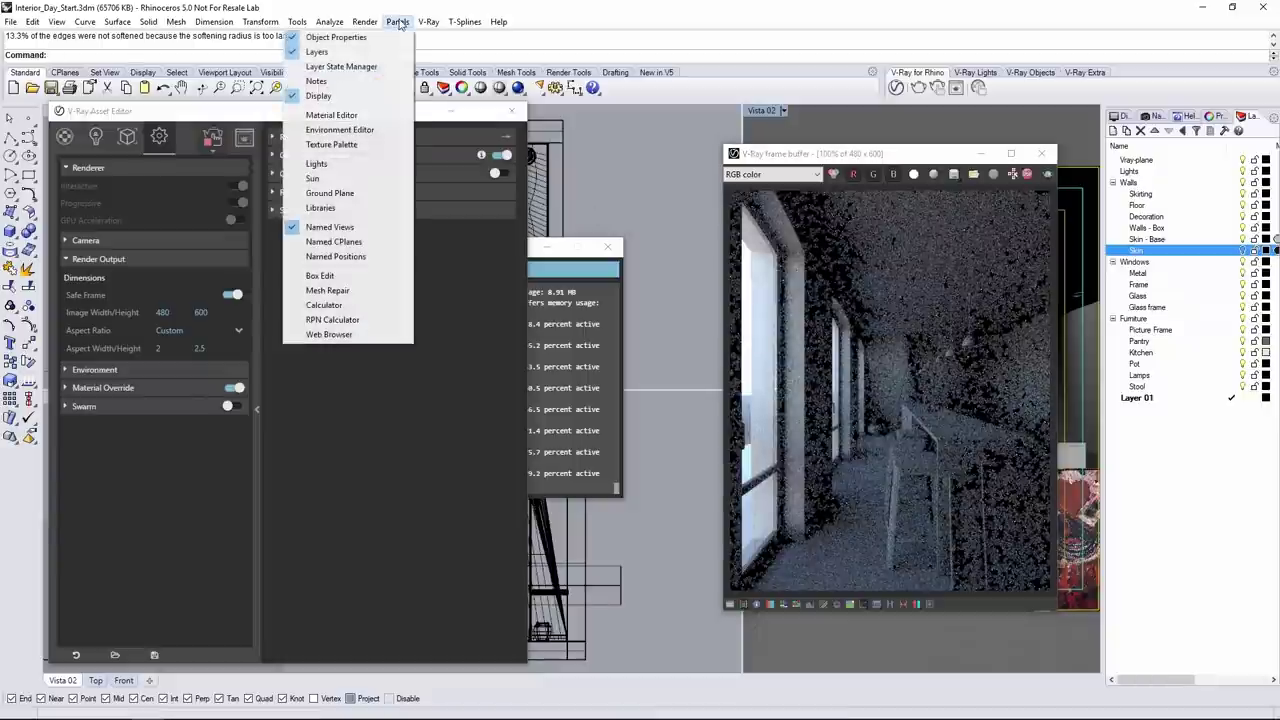
{"action": "left_click", "coordinate": [328, 184]}
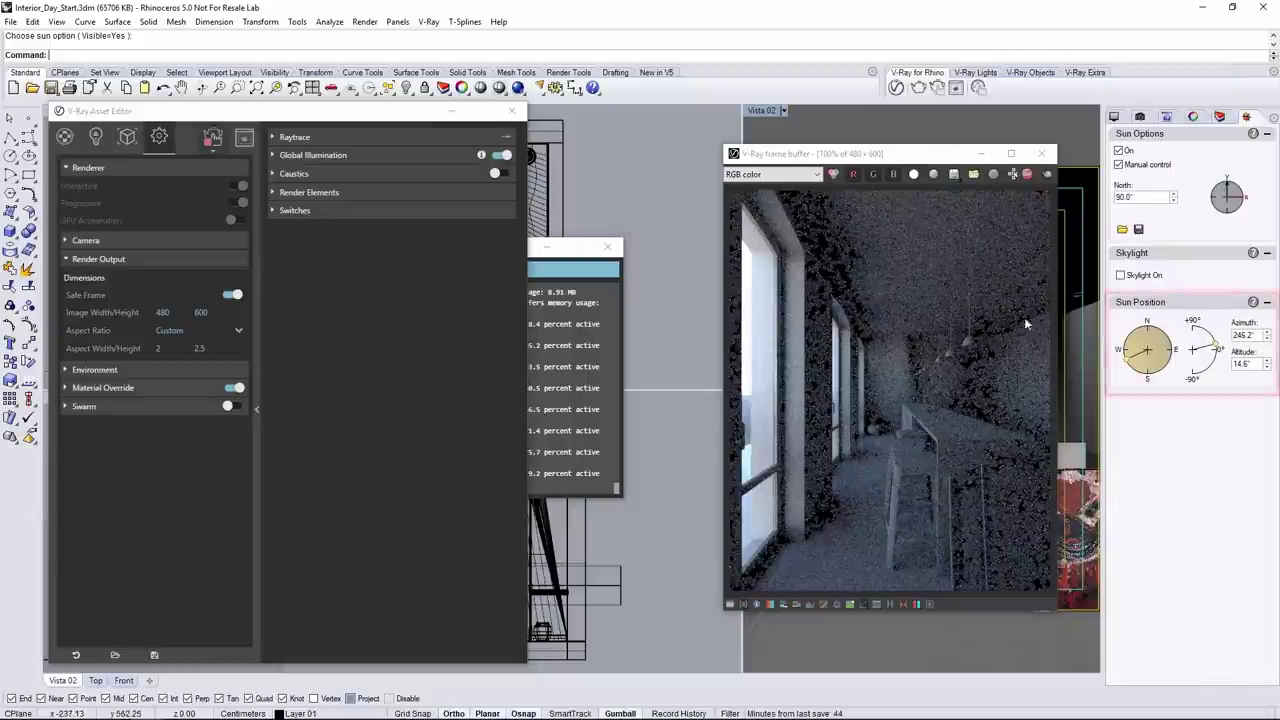
{"action": "left_click_drag", "start_coordinate": [1131, 357], "coordinate": [1155, 385]}
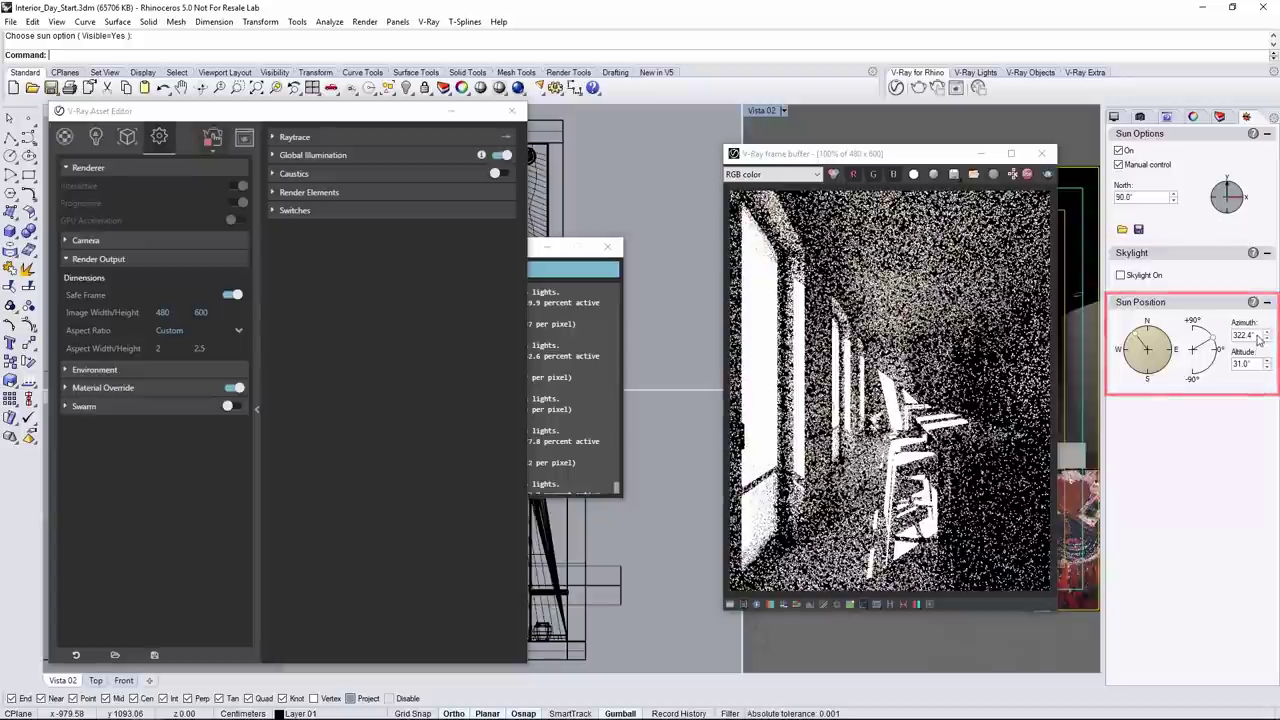
{"action": "double_click", "coordinate": [1250, 335]}
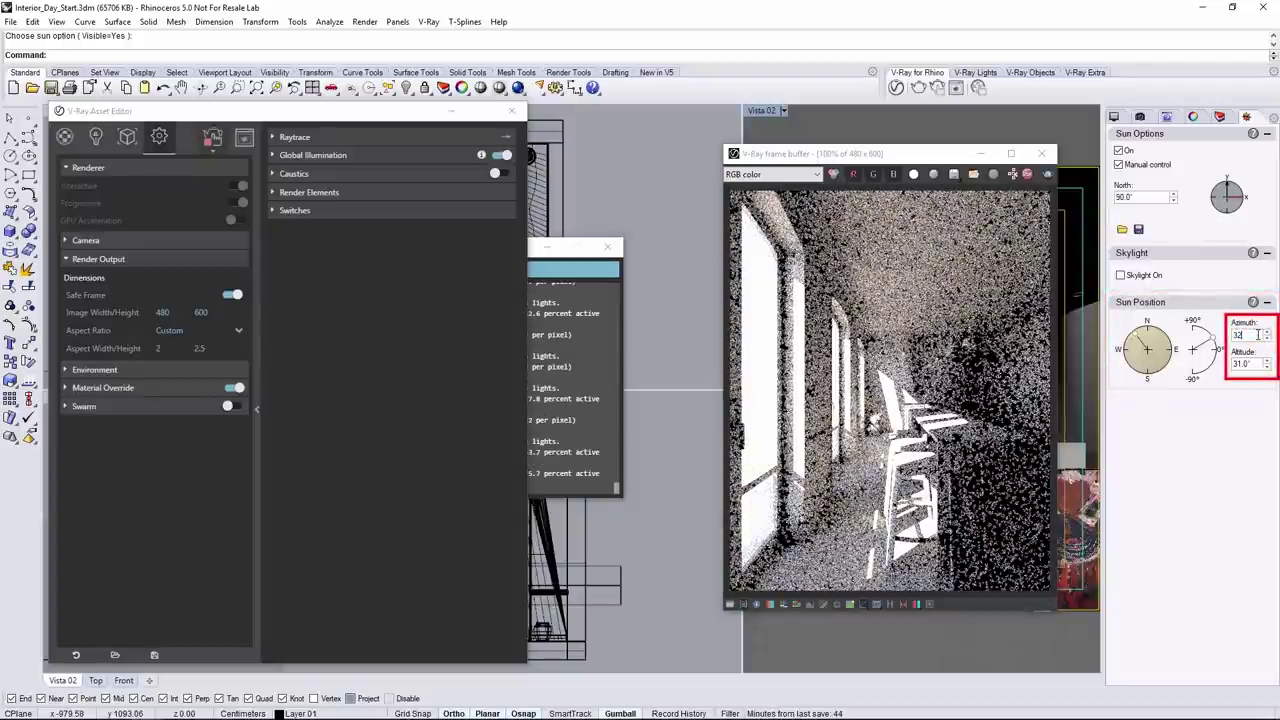
{"action": "type", "text": "320"}
{"action": "key", "text": "Return"}
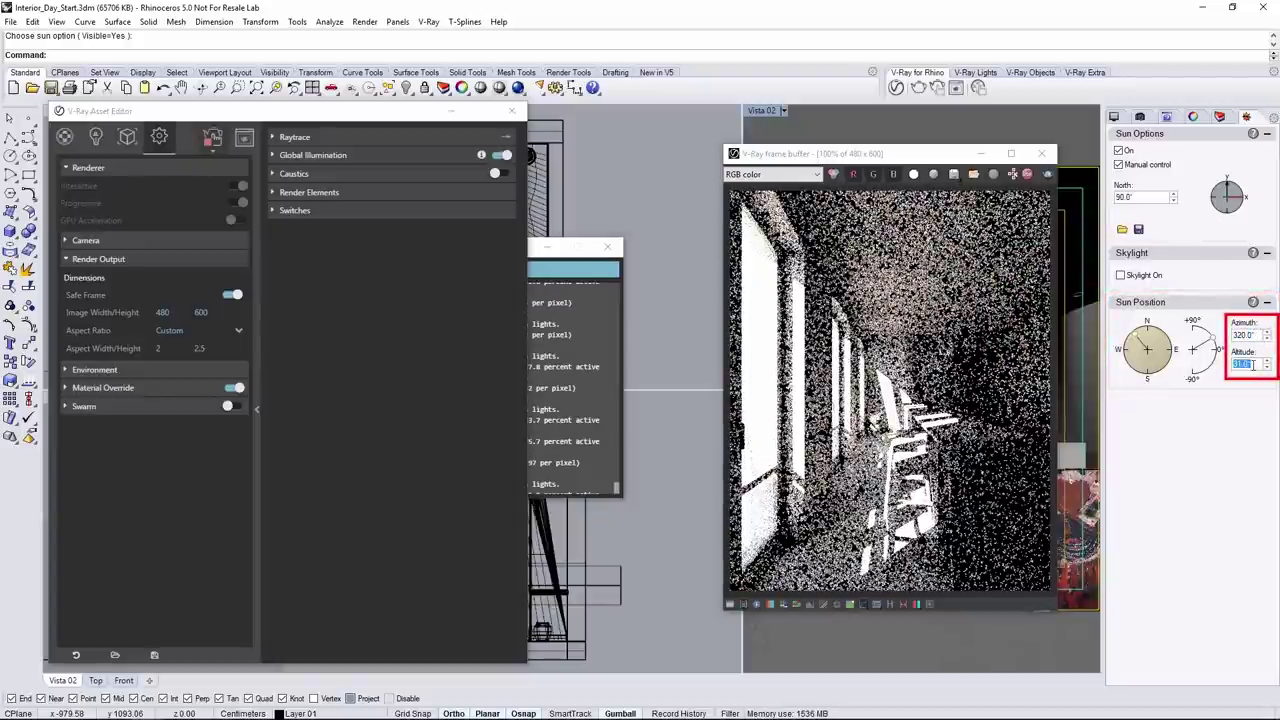
{"action": "double_click", "coordinate": [1245, 364]}
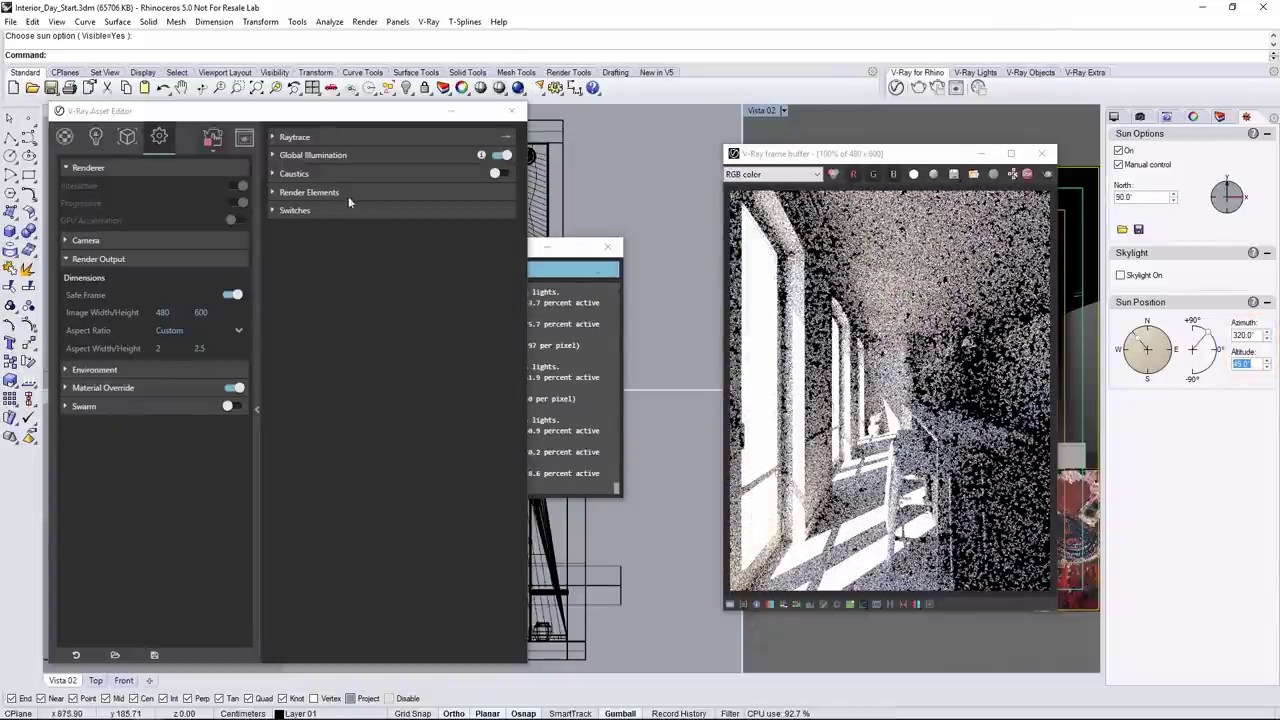
Step: Set the camera Exposure Value to 10 in the Camera settings
{"action": "left_click", "coordinate": [67, 241]}
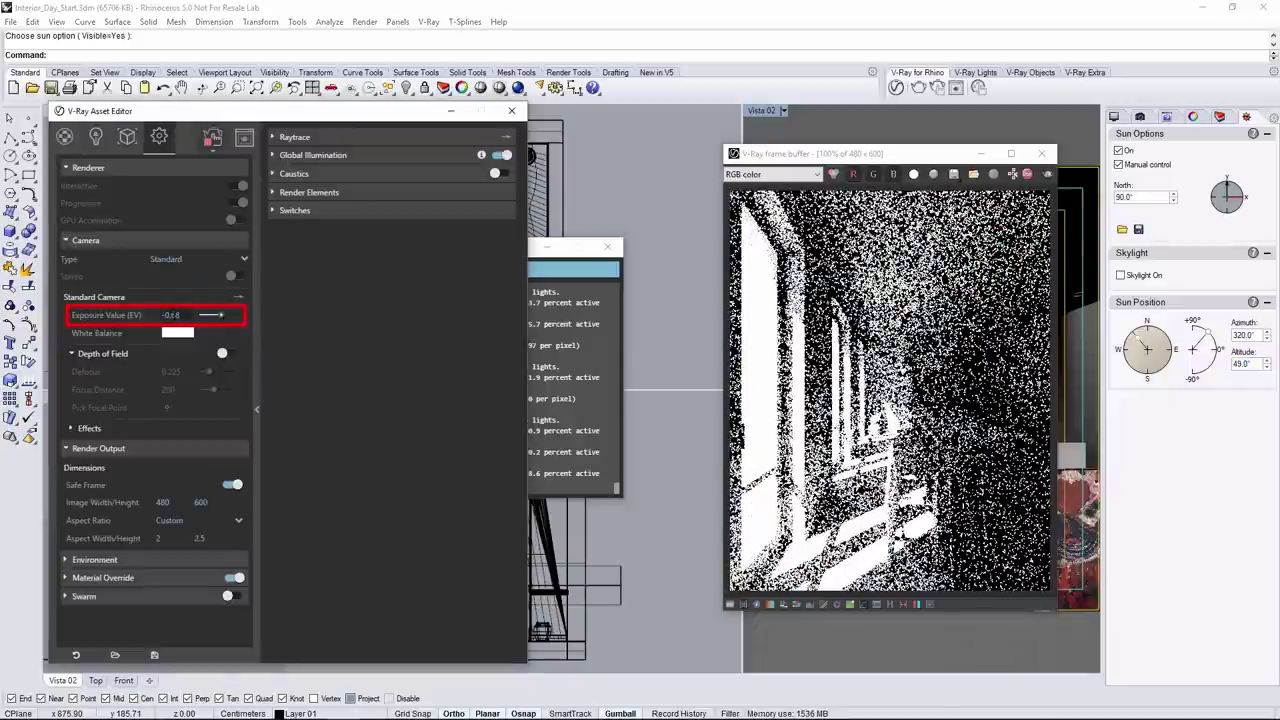
{"action": "left_click_drag", "start_coordinate": [214, 315], "coordinate": [209, 315]}
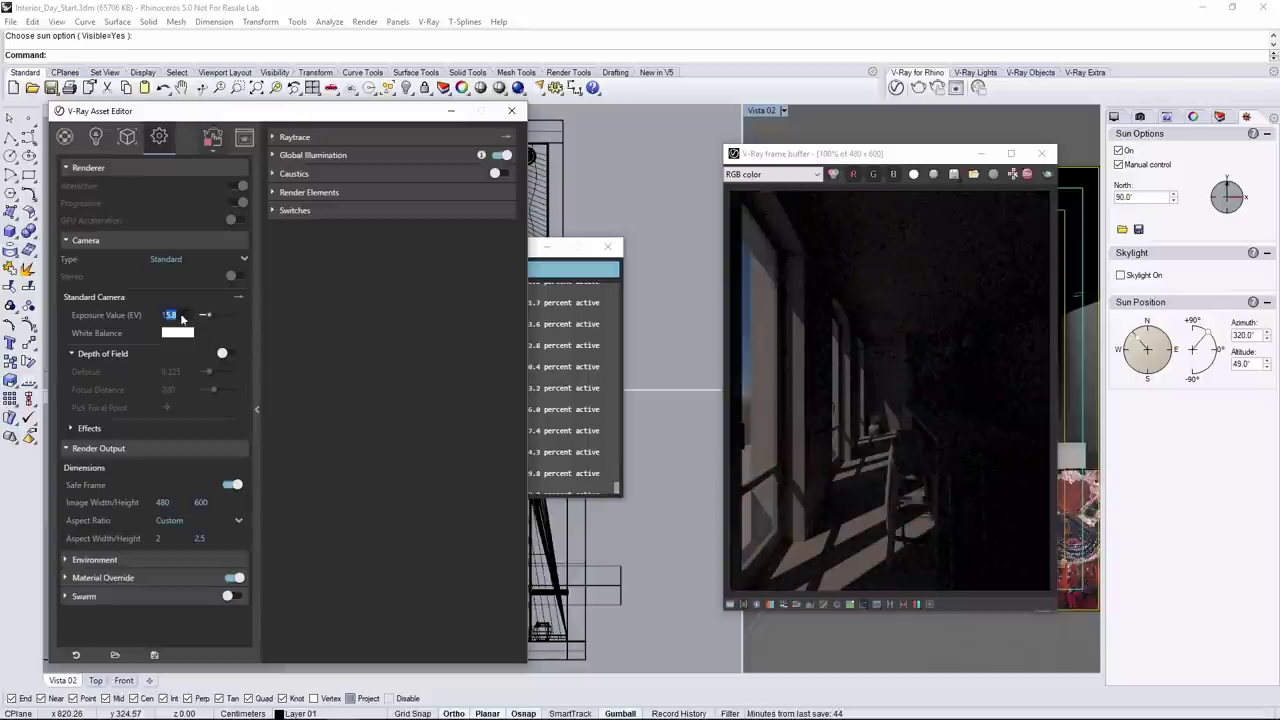
{"action": "type", "text": "10"}
{"action": "key", "text": "Return"}
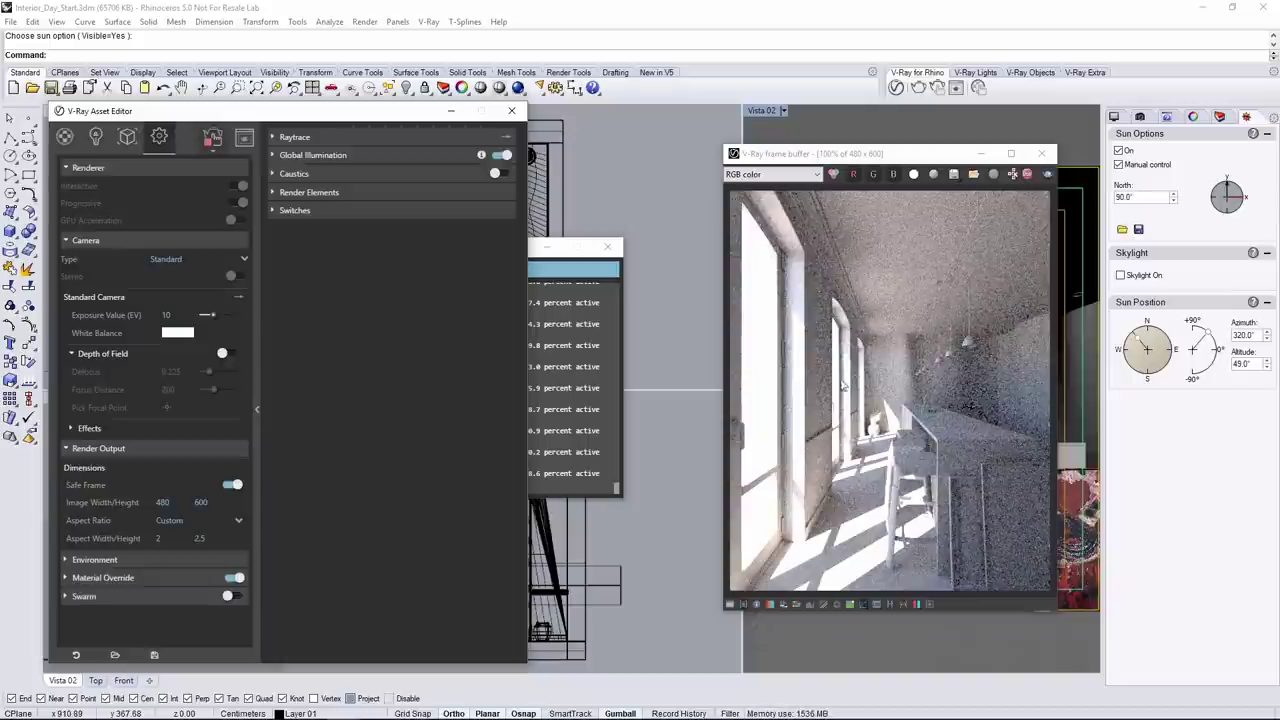
Step: Close the render windows and draw a rectangular V-Ray light across the arched window in Front view
{"action": "left_click", "coordinate": [1041, 153]}
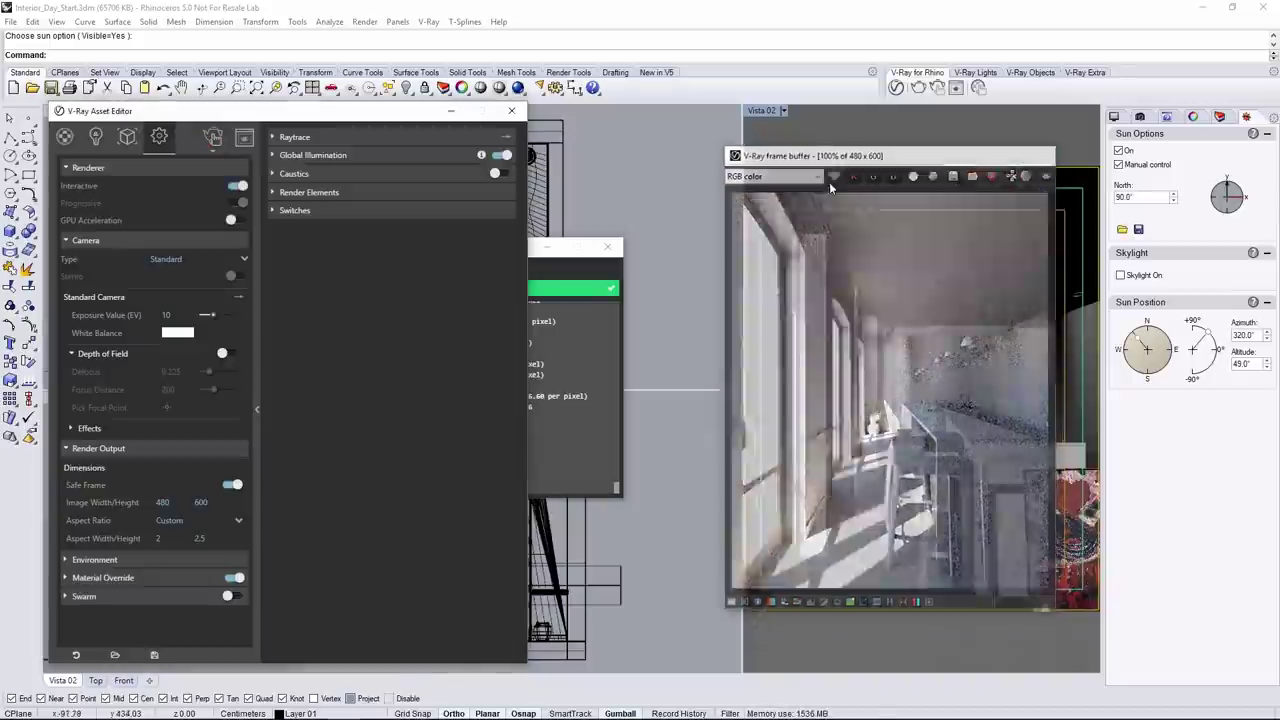
{"action": "left_click", "coordinate": [617, 245]}
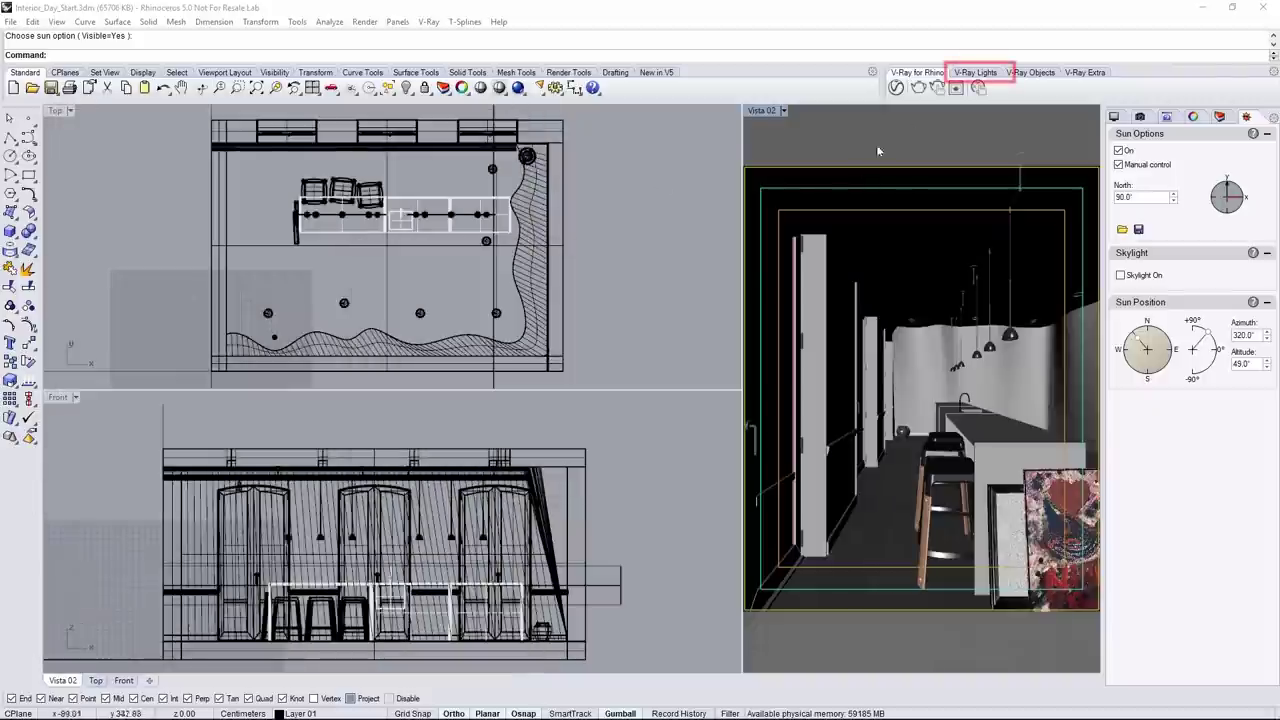
{"action": "left_click", "coordinate": [971, 76]}
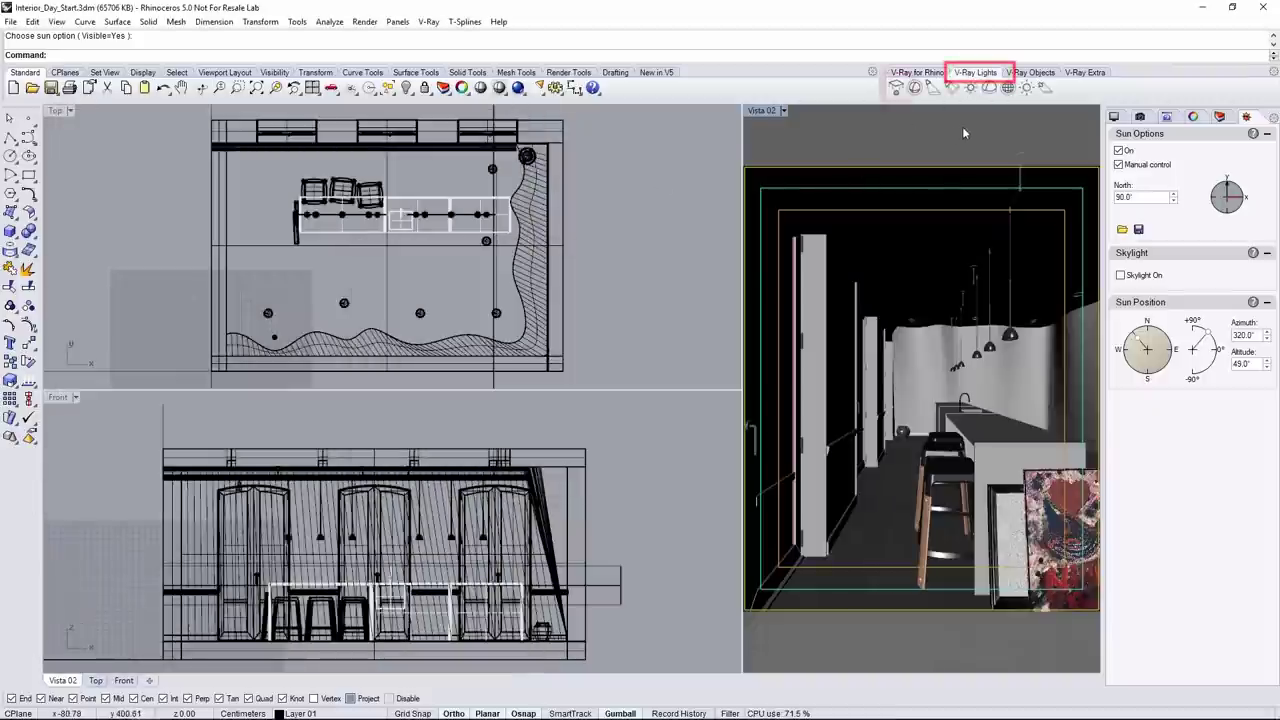
{"action": "left_click", "coordinate": [897, 88]}
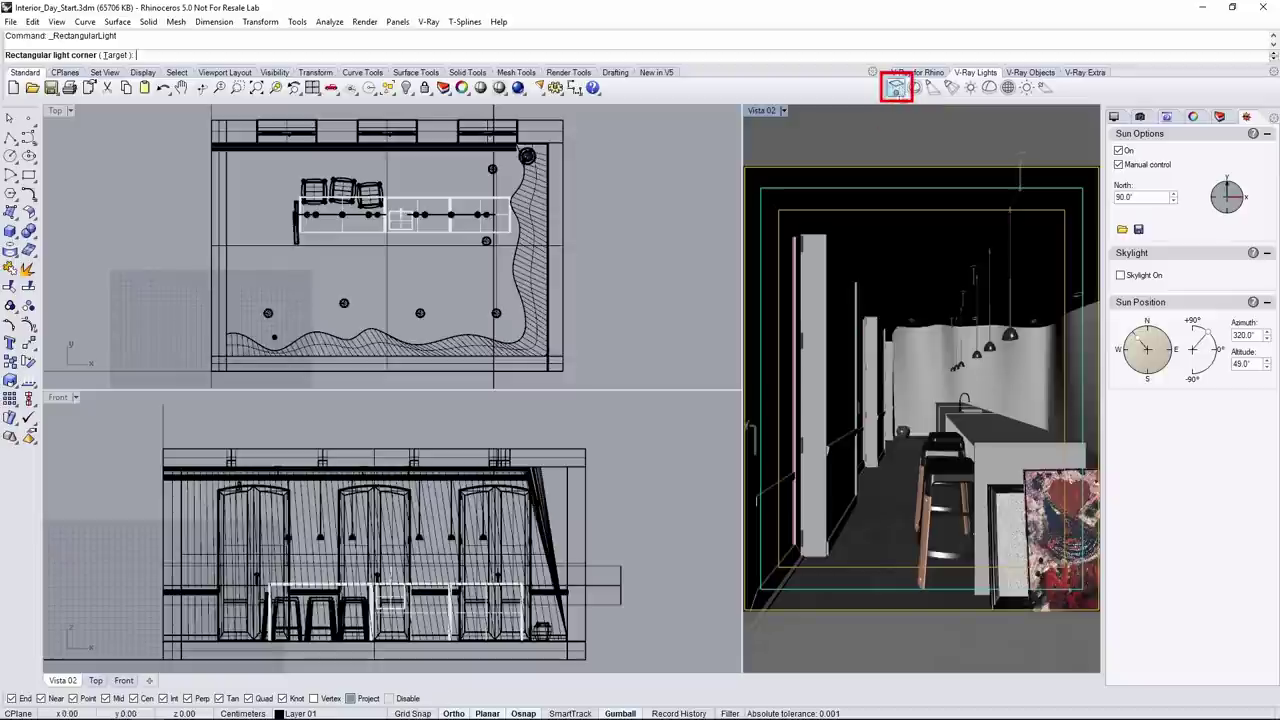
{"action": "scroll", "coordinate": [366, 519], "scroll_direction": "up", "scroll_amount": 4}
{"action": "scroll", "coordinate": [366, 519], "scroll_direction": "up", "scroll_amount": 3}
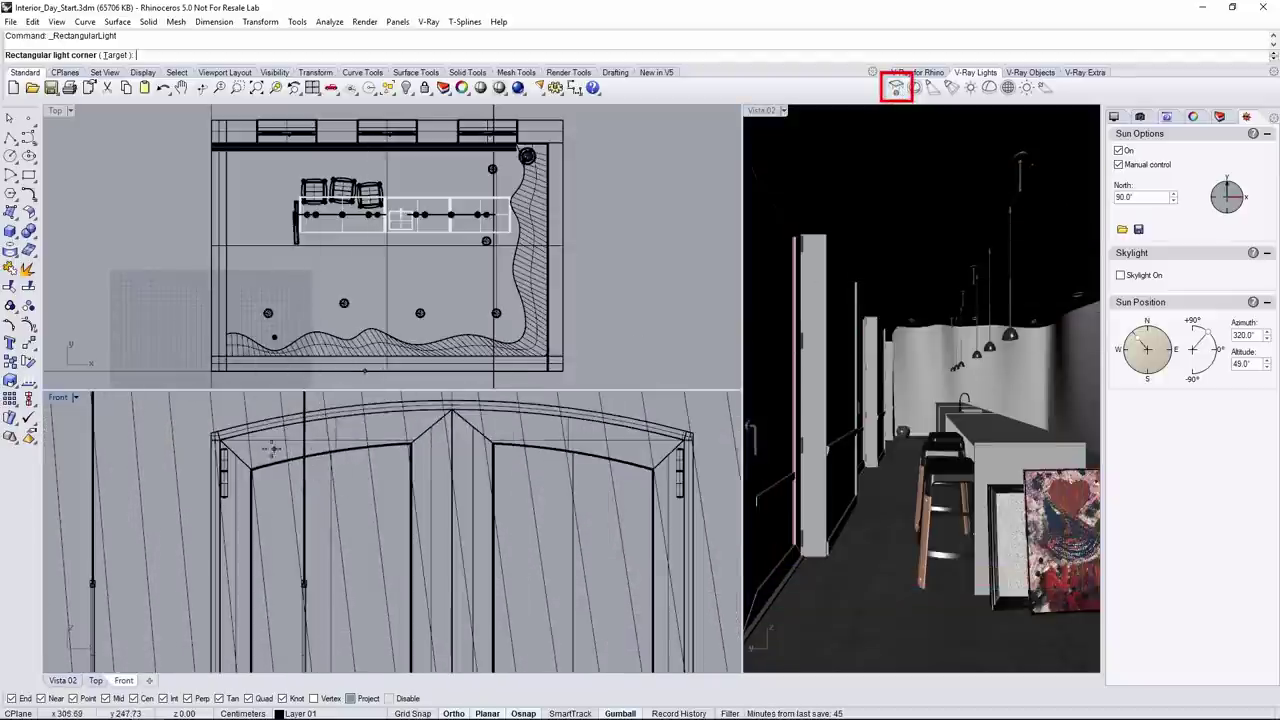
{"action": "scroll", "coordinate": [266, 457], "scroll_direction": "up", "scroll_amount": 4}
{"action": "left_click", "coordinate": [231, 436]}
{"action": "scroll", "coordinate": [231, 436], "scroll_direction": "down", "scroll_amount": 2}
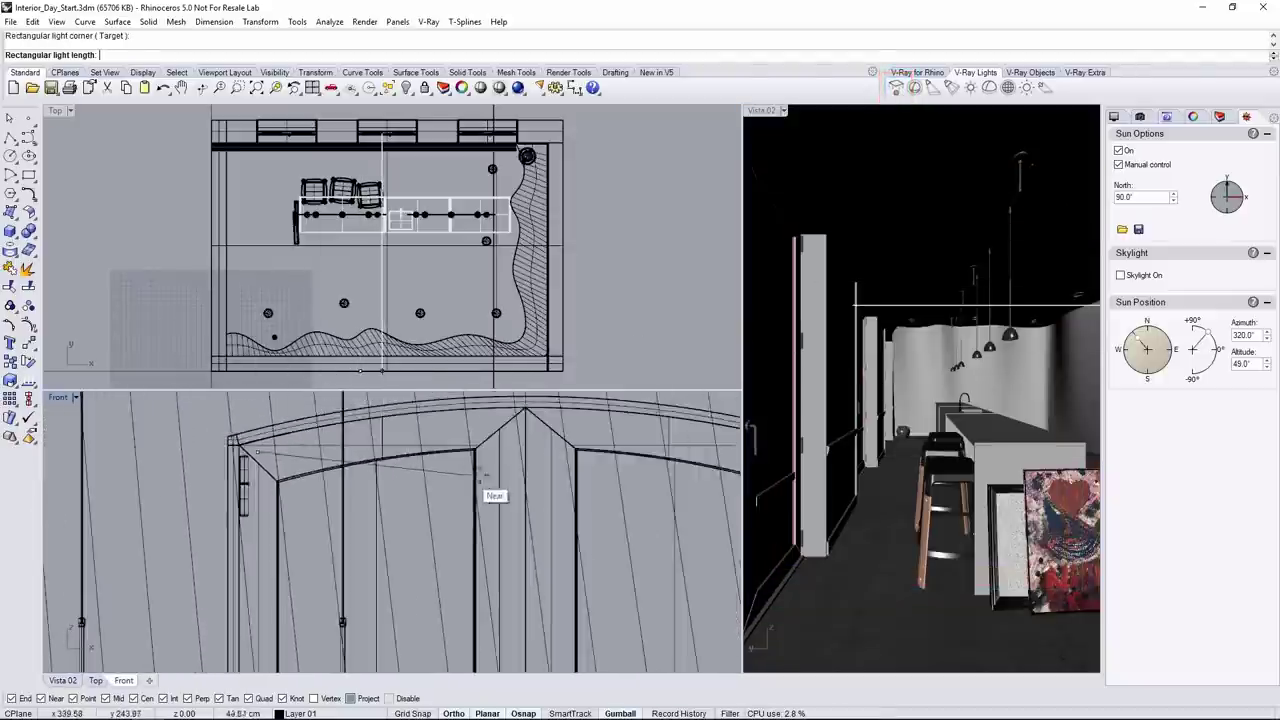
{"action": "scroll", "coordinate": [577, 466], "scroll_direction": "up", "scroll_amount": 2}
{"action": "scroll", "coordinate": [526, 444], "scroll_direction": "down", "scroll_amount": 4}
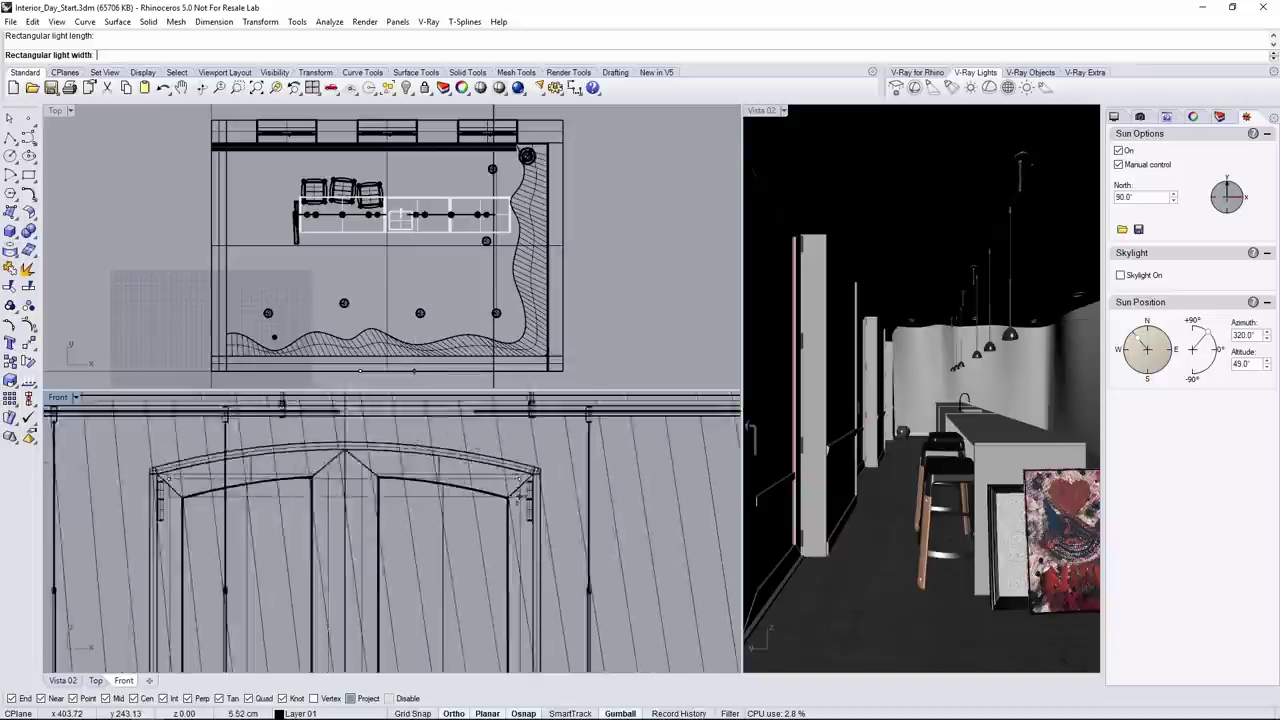
{"action": "left_click", "coordinate": [505, 600]}
{"action": "scroll", "coordinate": [510, 560], "scroll_direction": "up", "scroll_amount": 4}
{"action": "scroll", "coordinate": [507, 576], "scroll_direction": "down", "scroll_amount": 2}
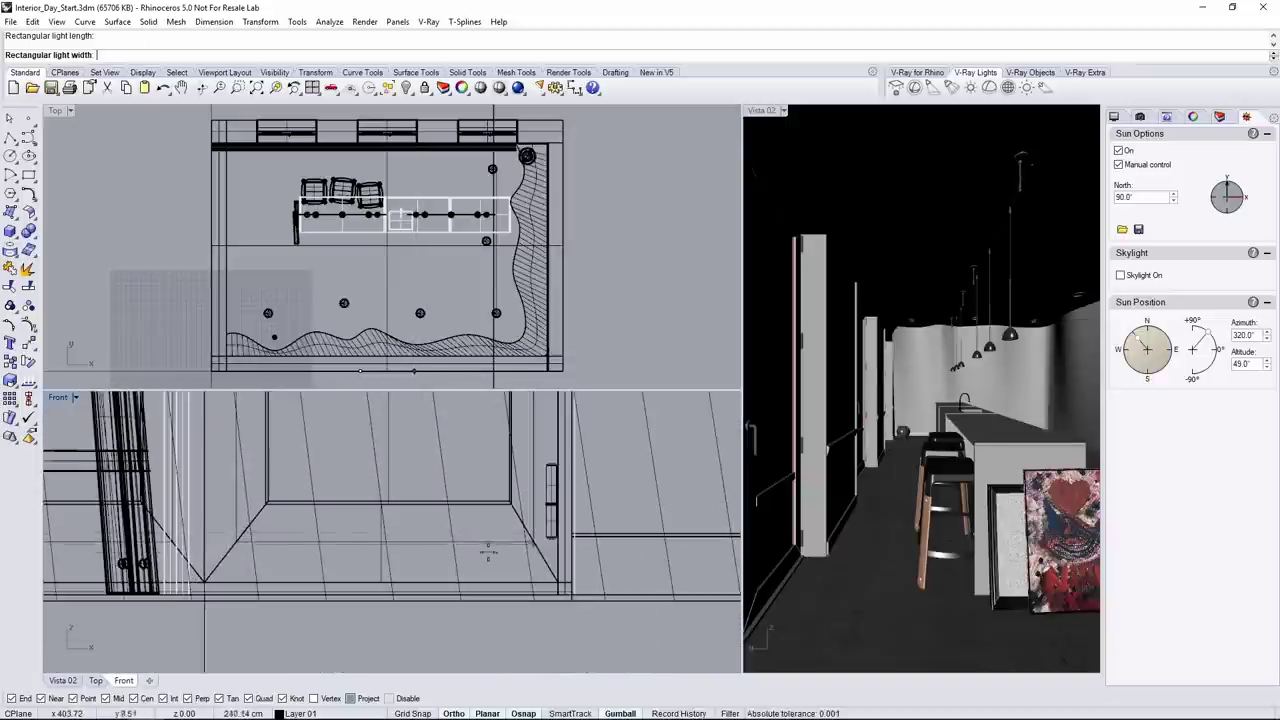
{"action": "left_click", "coordinate": [505, 552]}
Step: Move the rectangular light up against the window wall in Top view
{"action": "scroll", "coordinate": [531, 493], "scroll_direction": "down", "scroll_amount": 3}
{"action": "scroll", "coordinate": [477, 413], "scroll_direction": "up", "scroll_amount": 5}
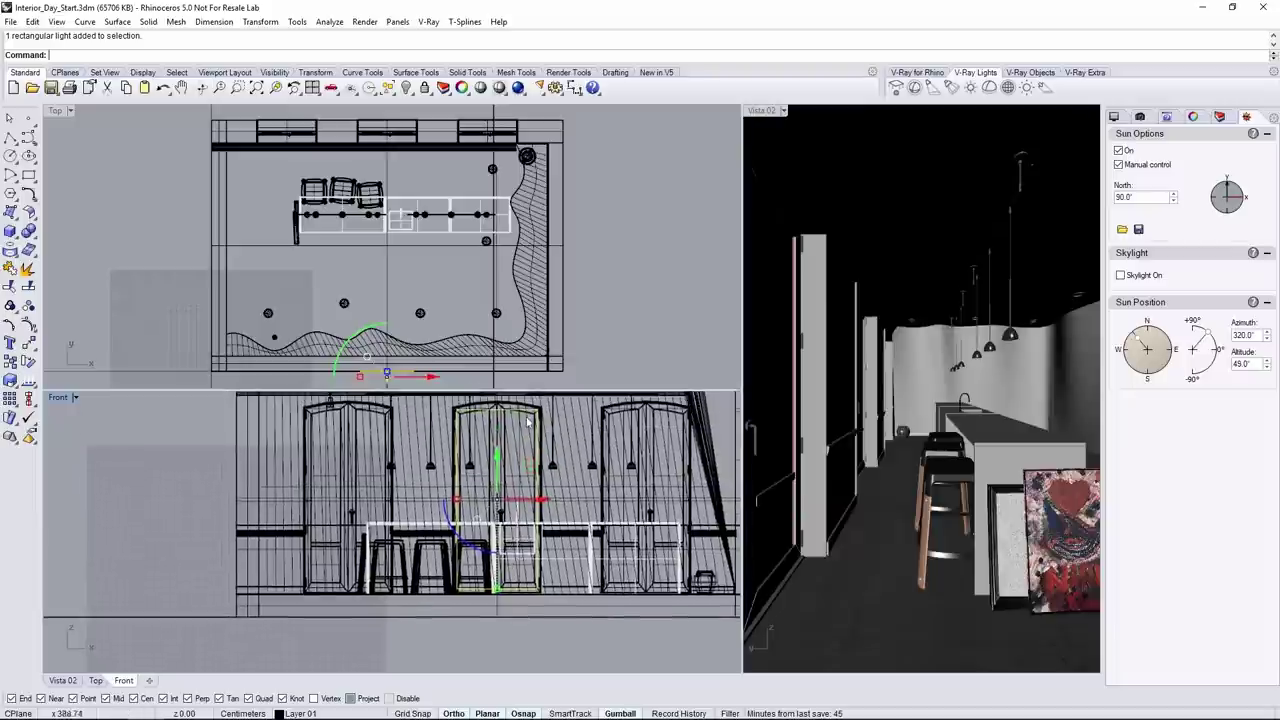
{"action": "scroll", "coordinate": [490, 447], "scroll_direction": "down", "scroll_amount": 4}
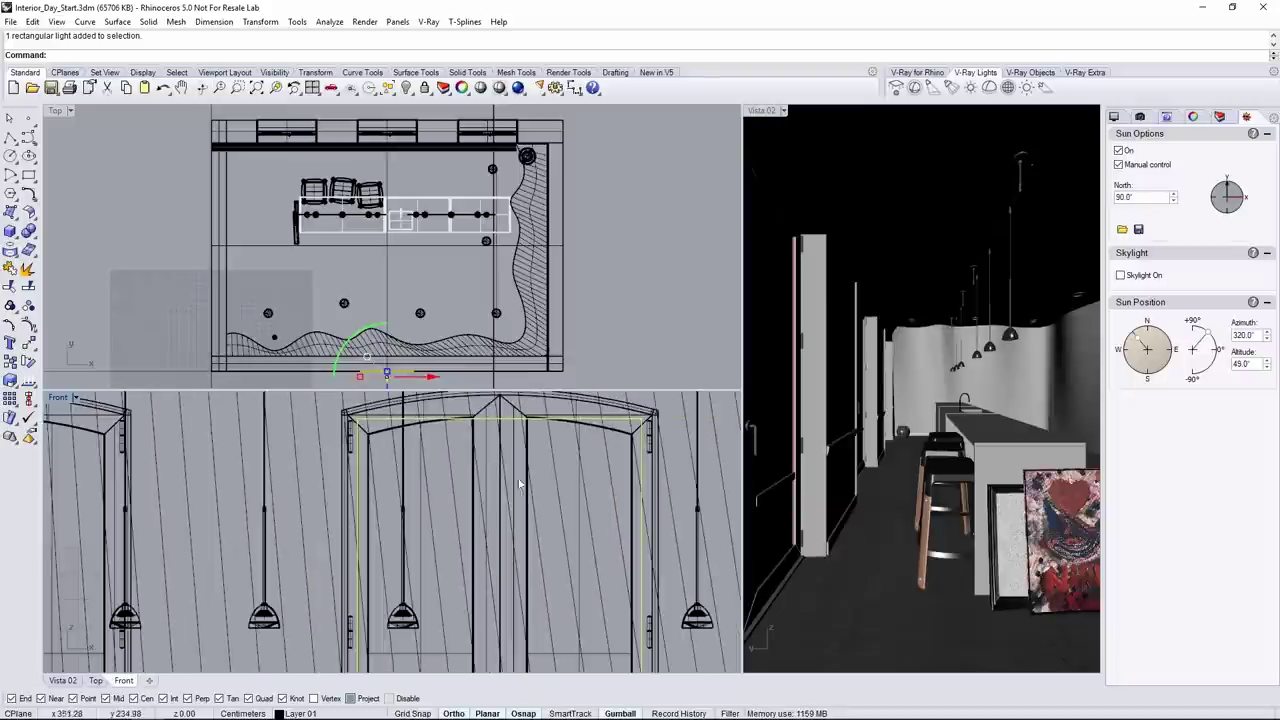
{"action": "scroll", "coordinate": [481, 466], "scroll_direction": "up", "scroll_amount": 5}
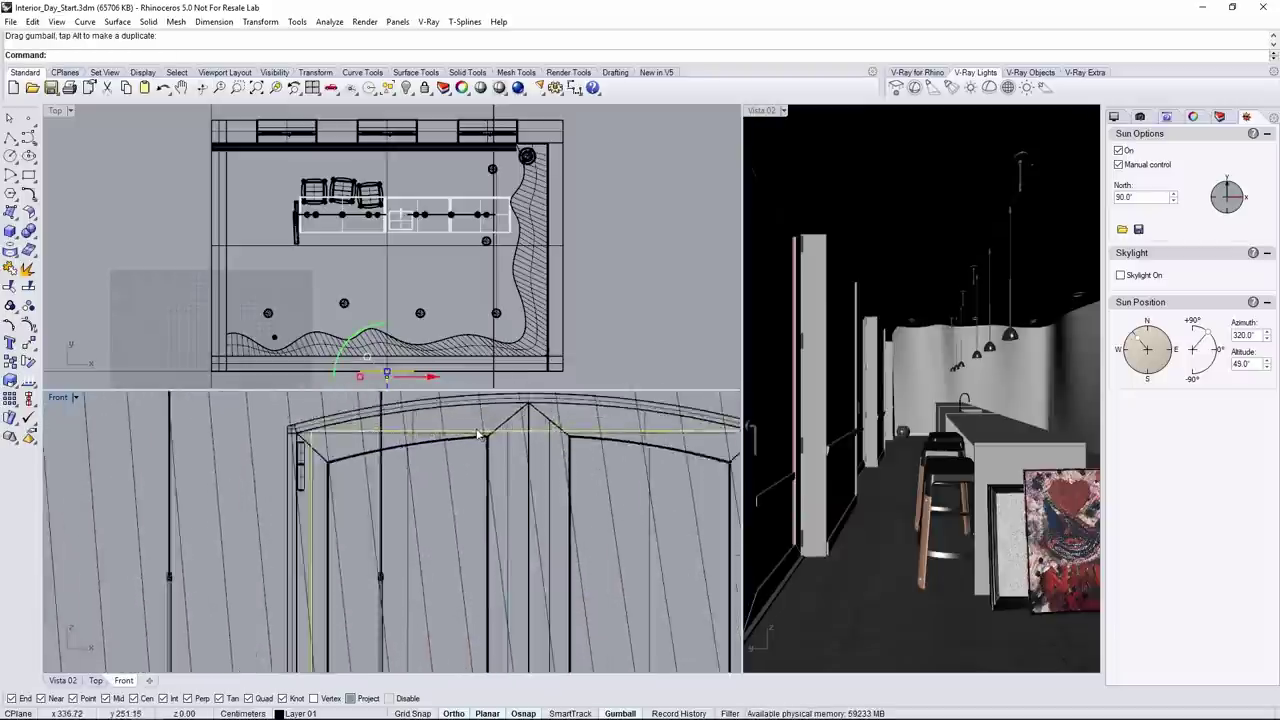
{"action": "right_click_drag", "start_coordinate": [457, 344], "coordinate": [460, 321]}
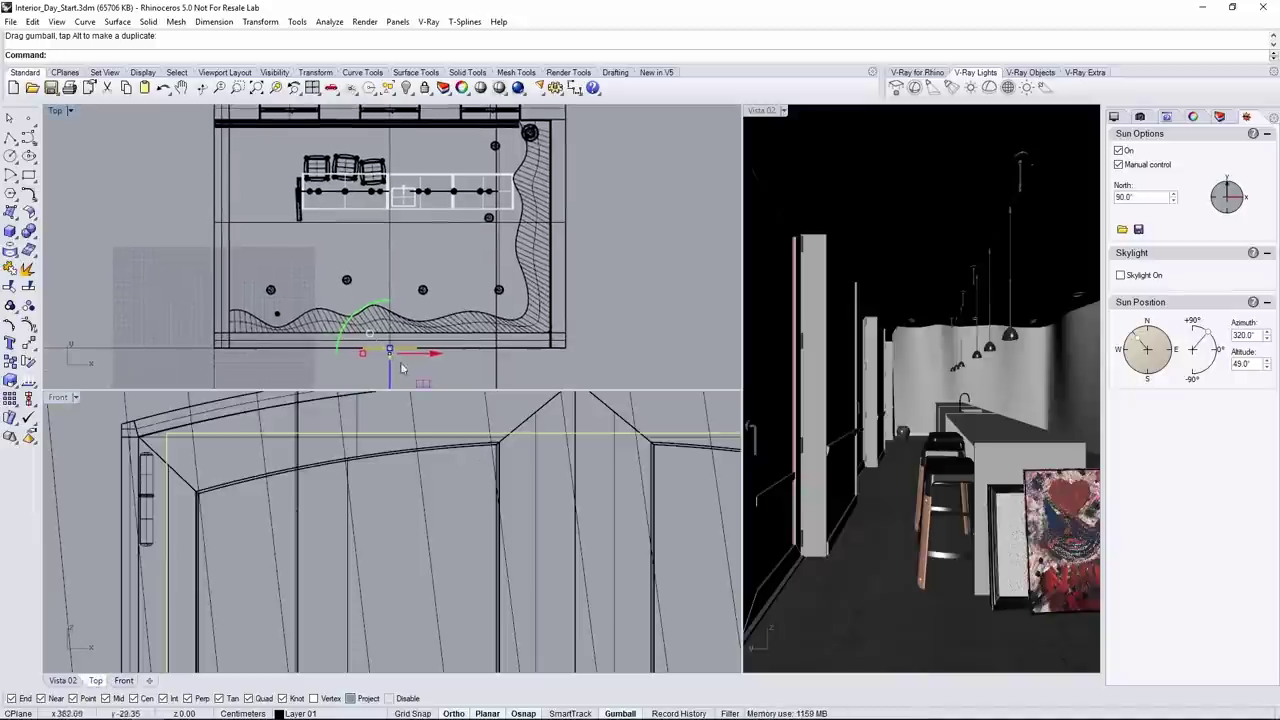
{"action": "left_click_drag", "start_coordinate": [390, 372], "coordinate": [392, 142]}
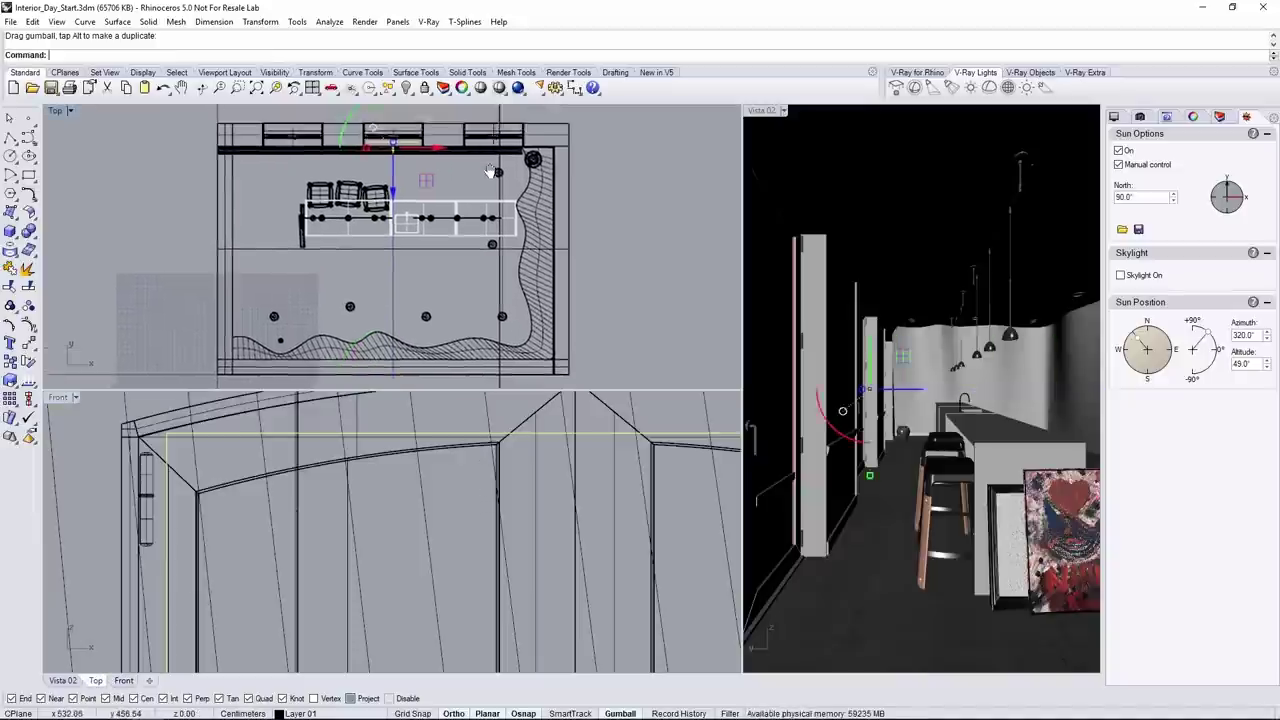
{"action": "scroll", "coordinate": [406, 210], "scroll_direction": "up", "scroll_amount": 2}
{"action": "scroll", "coordinate": [406, 210], "scroll_direction": "up", "scroll_amount": 3}
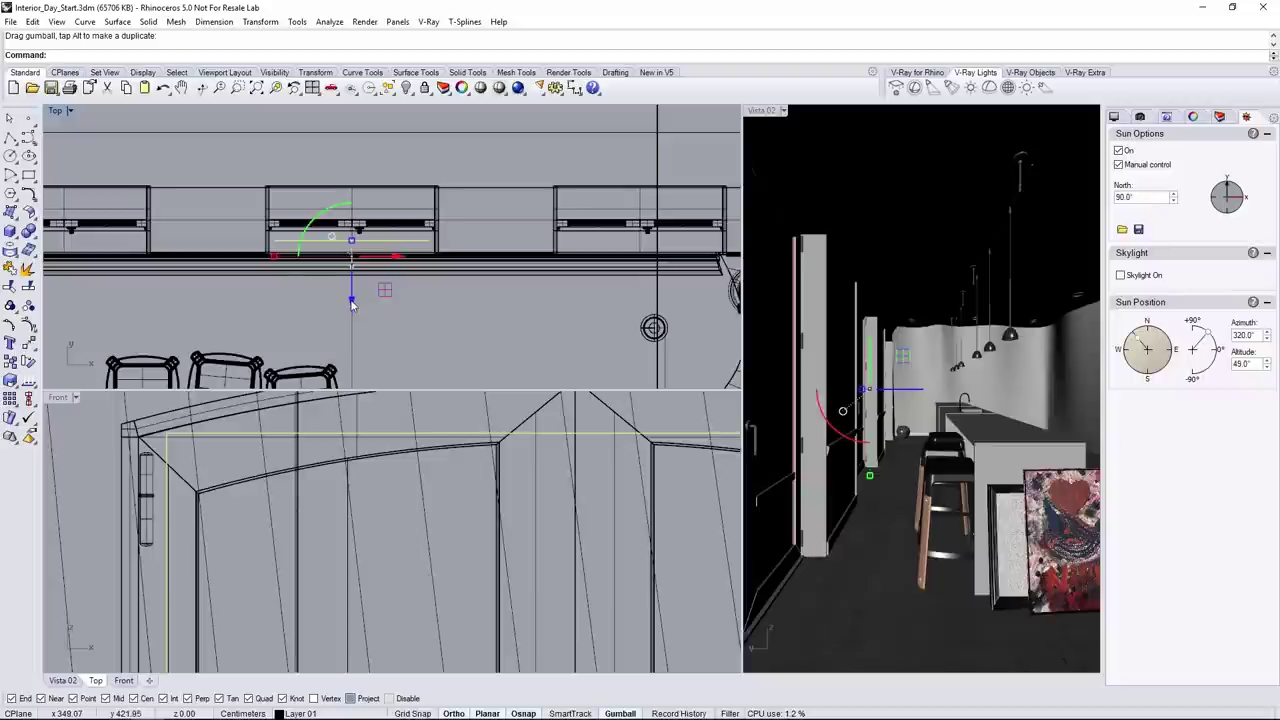
{"action": "left_click_drag", "start_coordinate": [351, 304], "coordinate": [347, 216]}
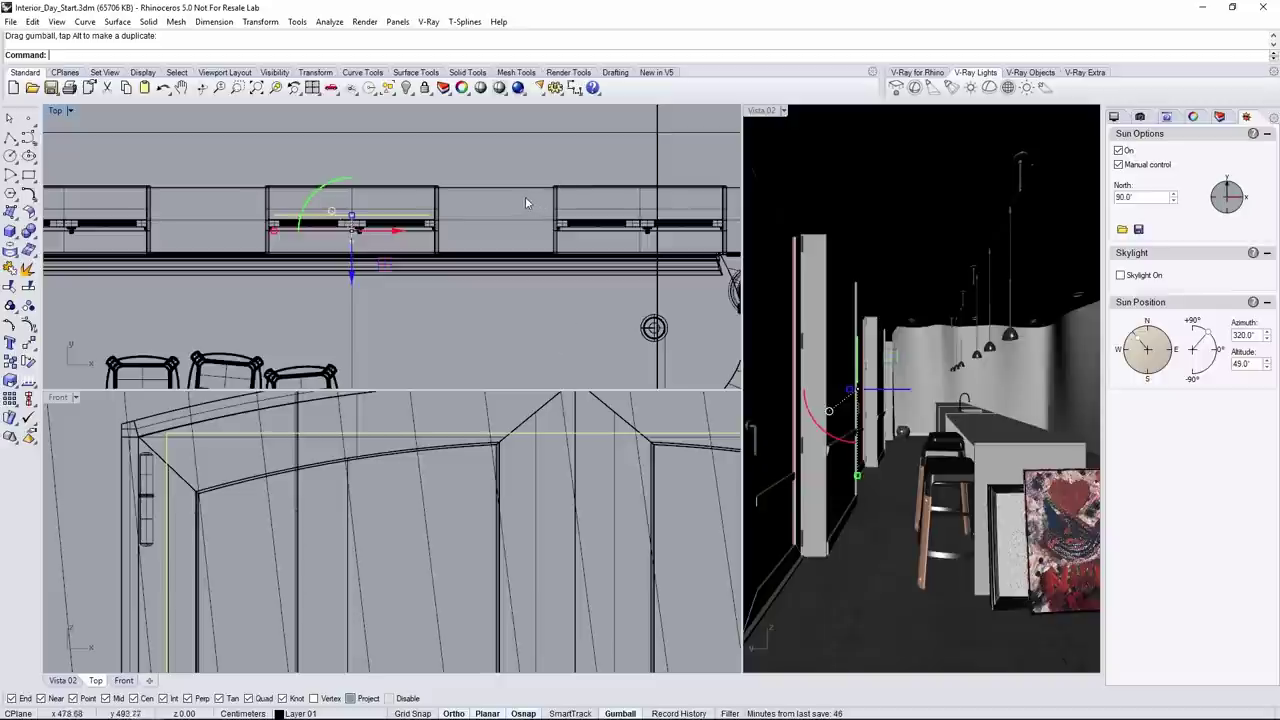
{"action": "right_click_drag", "start_coordinate": [525, 200], "coordinate": [480, 225]}
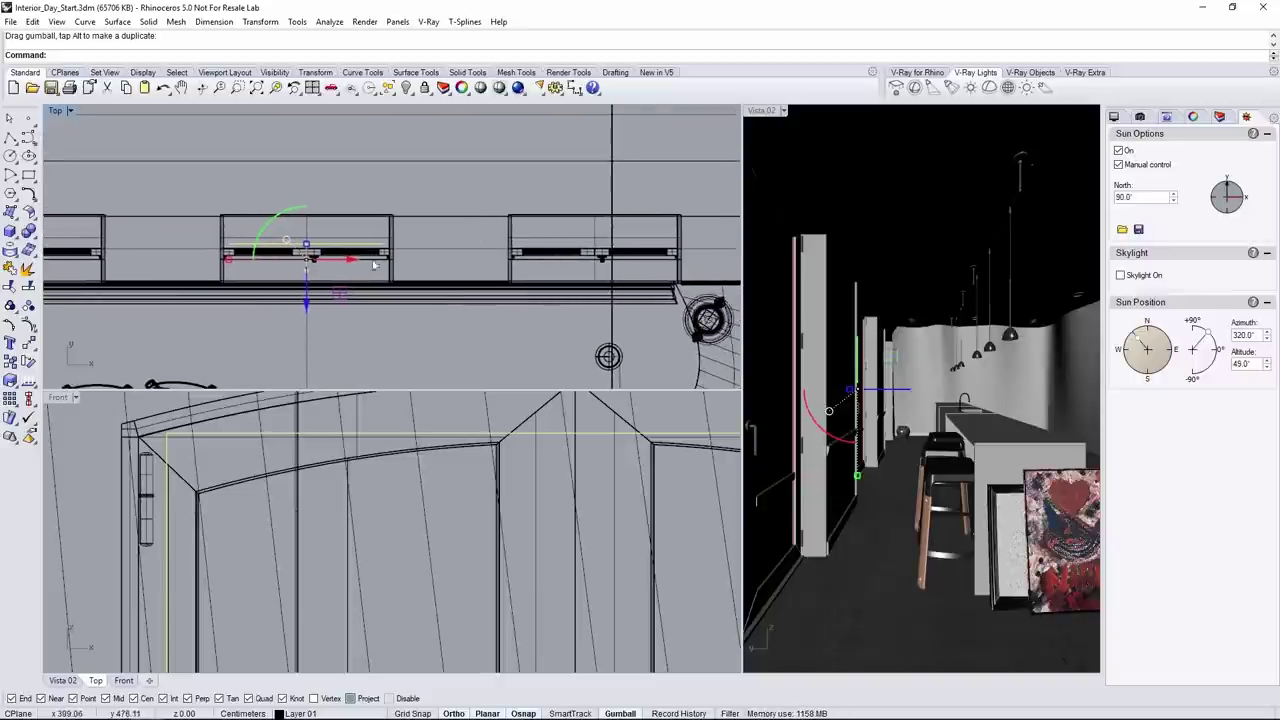
Step: Alt-drag two copies of the light into the other window bays and open the V-Ray Asset Editor
{"action": "left_click_drag", "start_coordinate": [343, 263], "coordinate": [45, 258]}
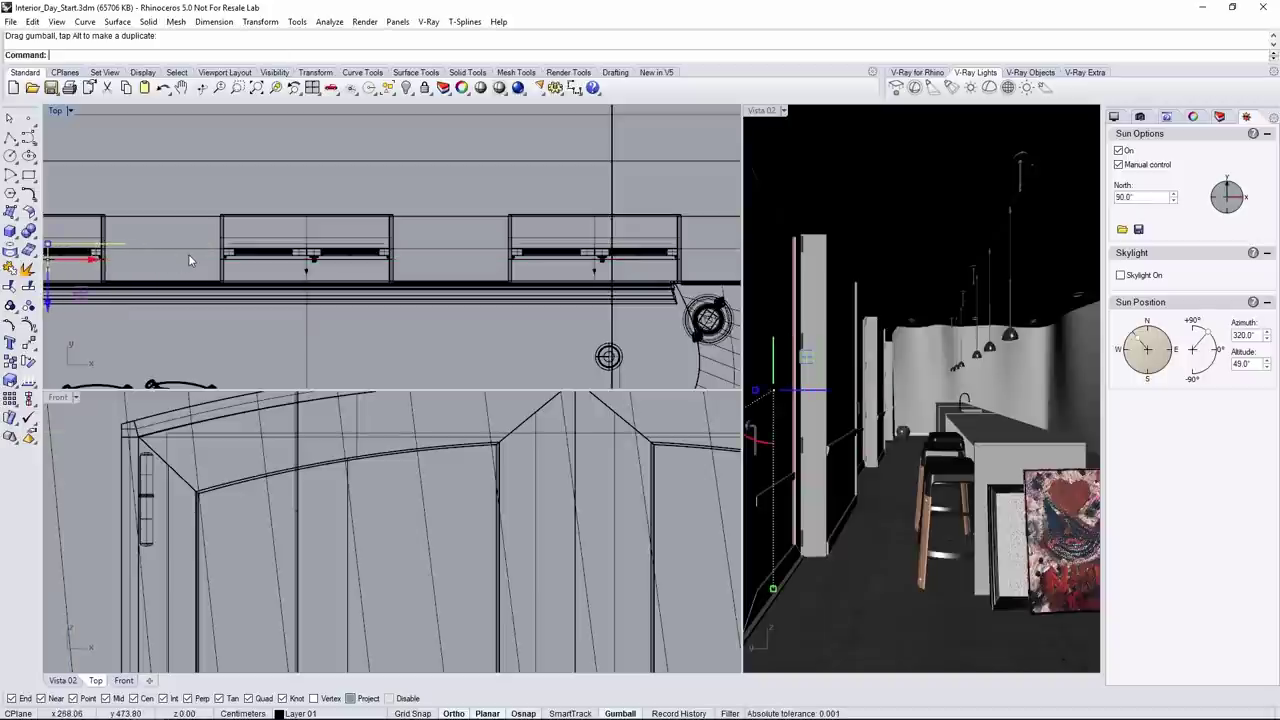
{"action": "right_click_drag", "start_coordinate": [188, 254], "coordinate": [544, 254]}
{"action": "left_click_drag", "start_coordinate": [453, 262], "coordinate": [424, 262]}
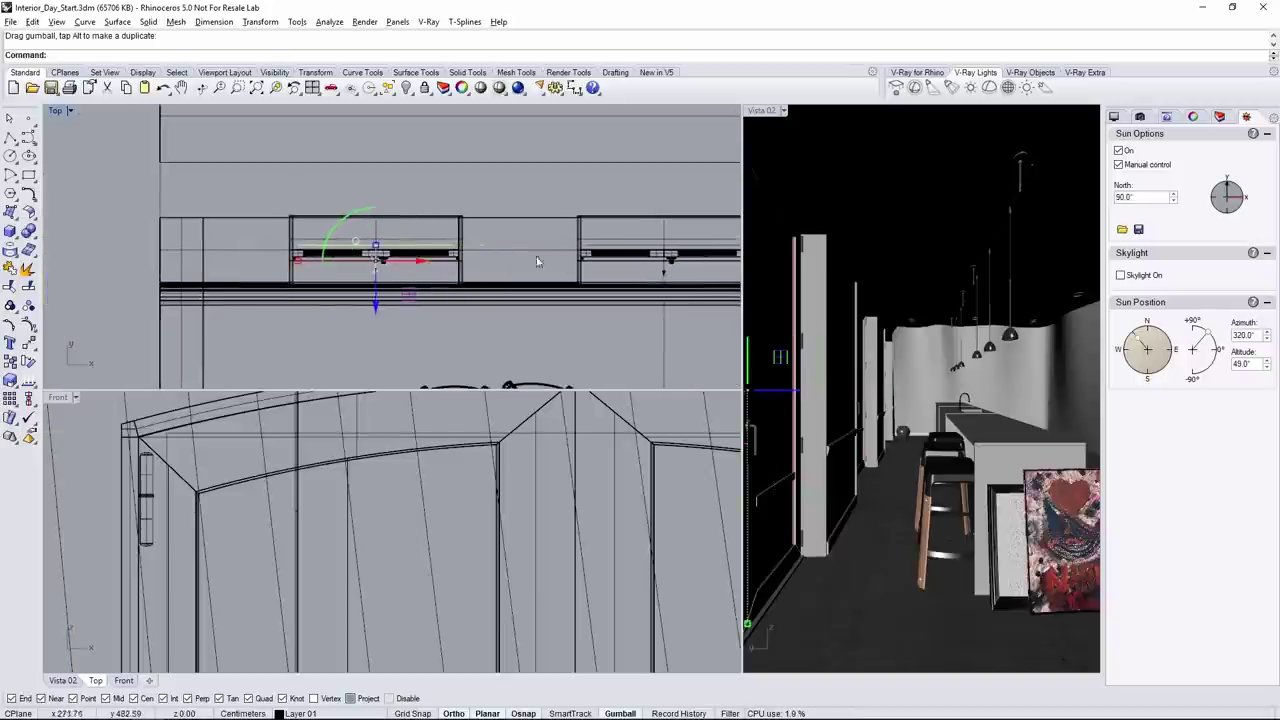
{"action": "left_click", "coordinate": [917, 72]}
{"action": "left_click", "coordinate": [896, 87]}
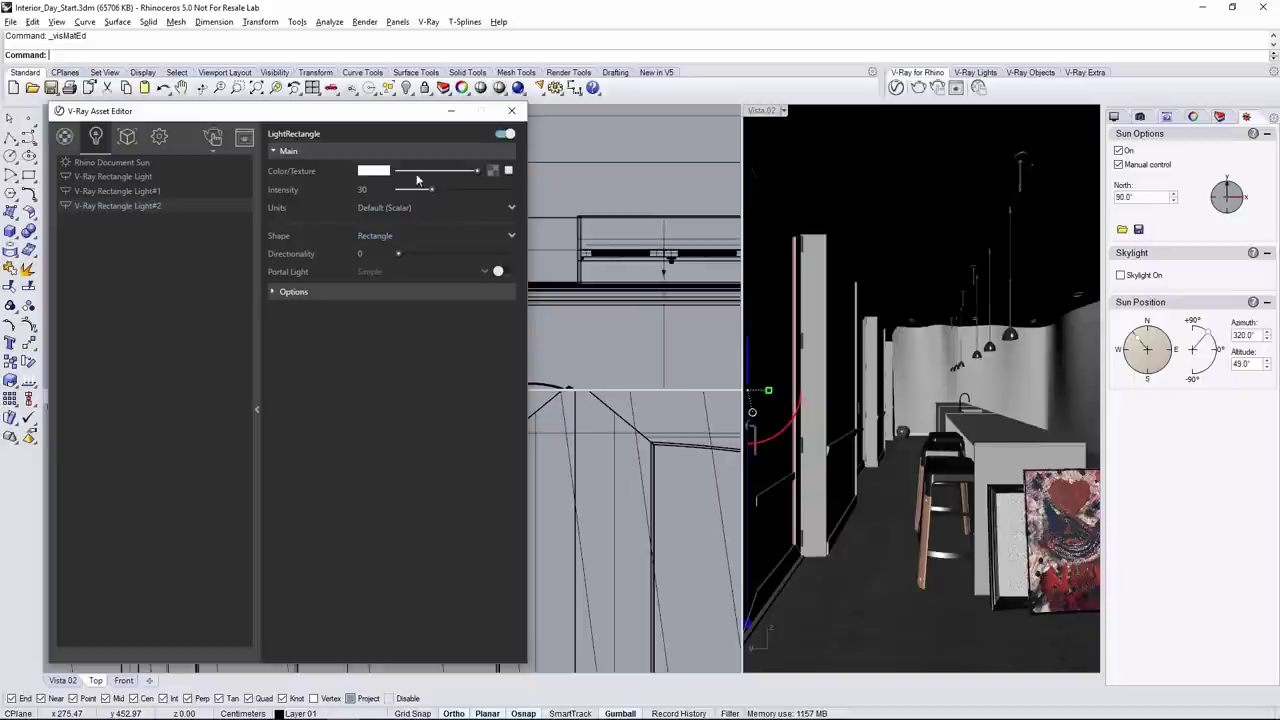
Step: Dim Rectangle Light#2's colour to grey, compare the other lights, and close the Asset Editor
{"action": "left_click_drag", "start_coordinate": [418, 178], "coordinate": [410, 176]}
{"action": "left_click", "coordinate": [153, 191]}
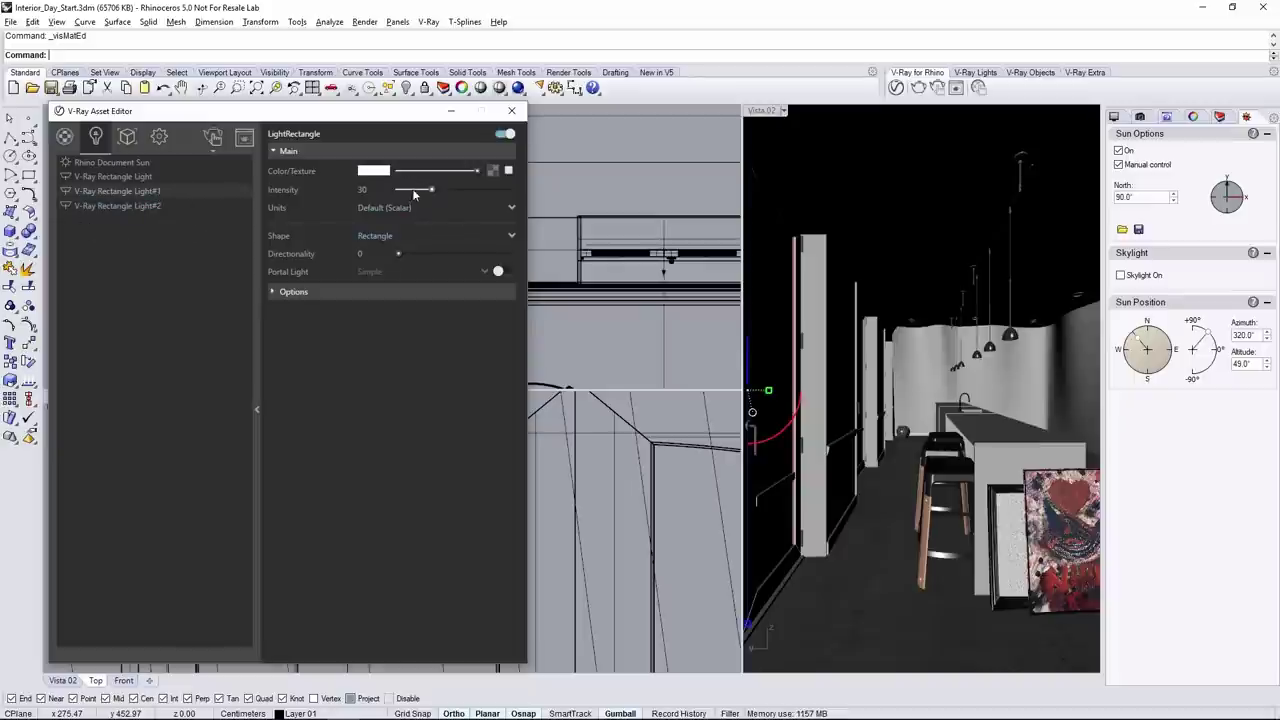
{"action": "left_click", "coordinate": [150, 177]}
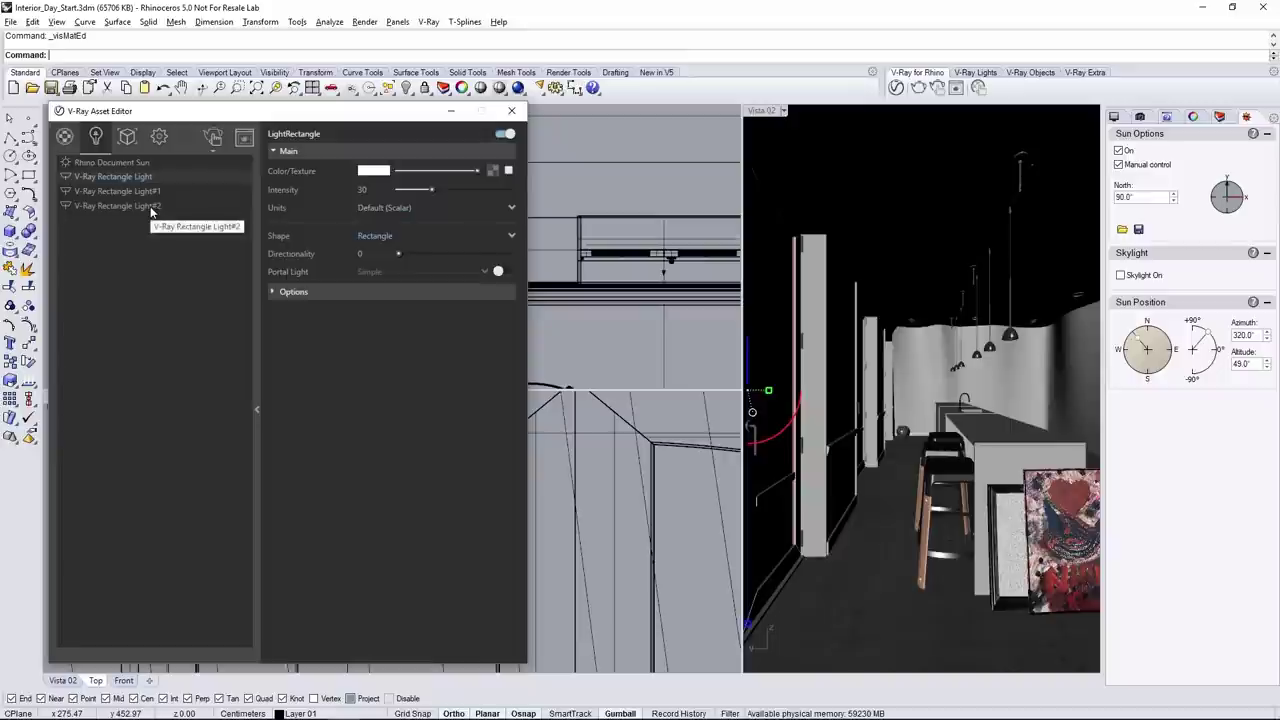
{"action": "left_click", "coordinate": [152, 207]}
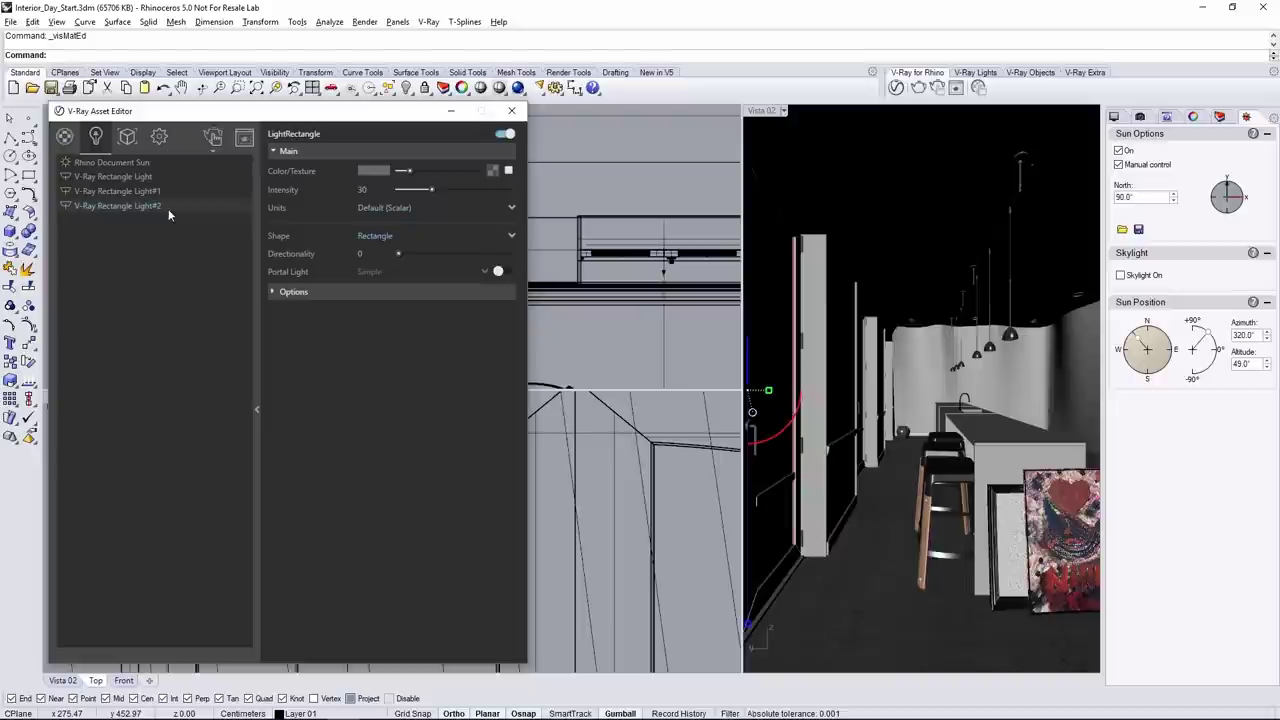
{"action": "left_click", "coordinate": [512, 111]}
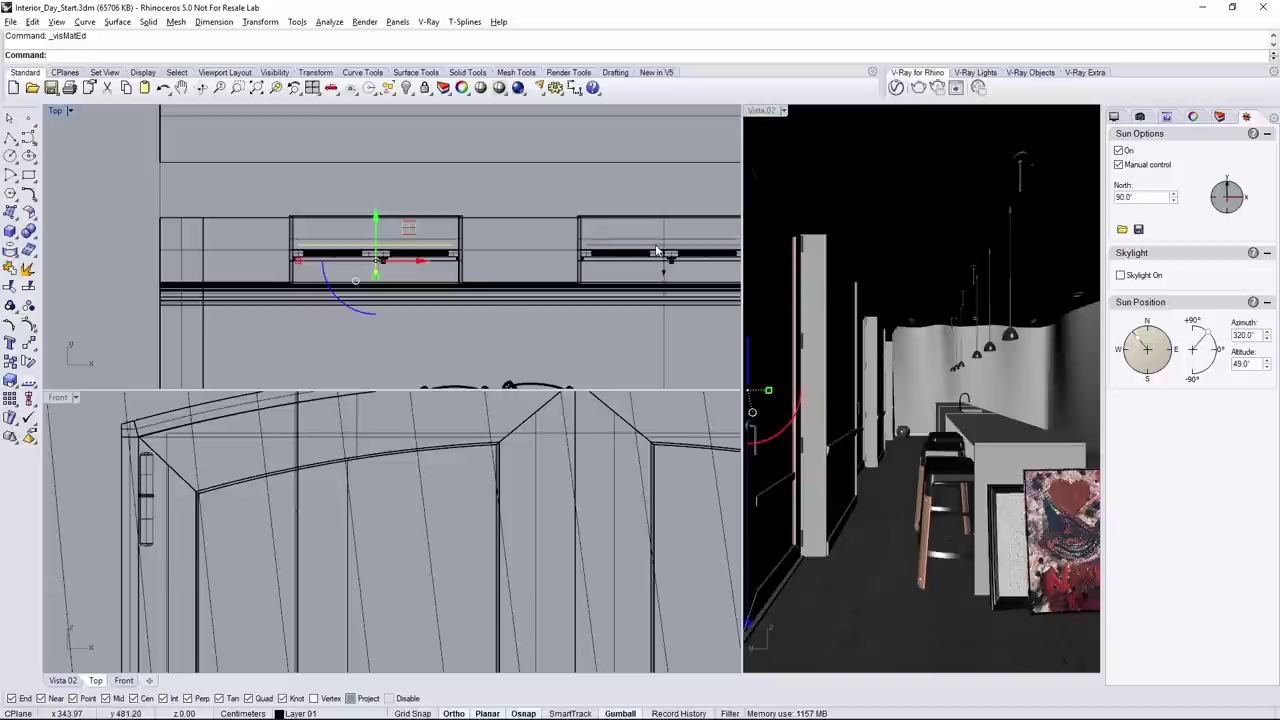
Step: Group the three rectangular window lights with G, reselect the group, and reopen the Asset Editor
{"action": "left_click", "coordinate": [663, 252]}
{"action": "right_click_drag", "start_coordinate": [663, 252], "coordinate": [399, 212]}
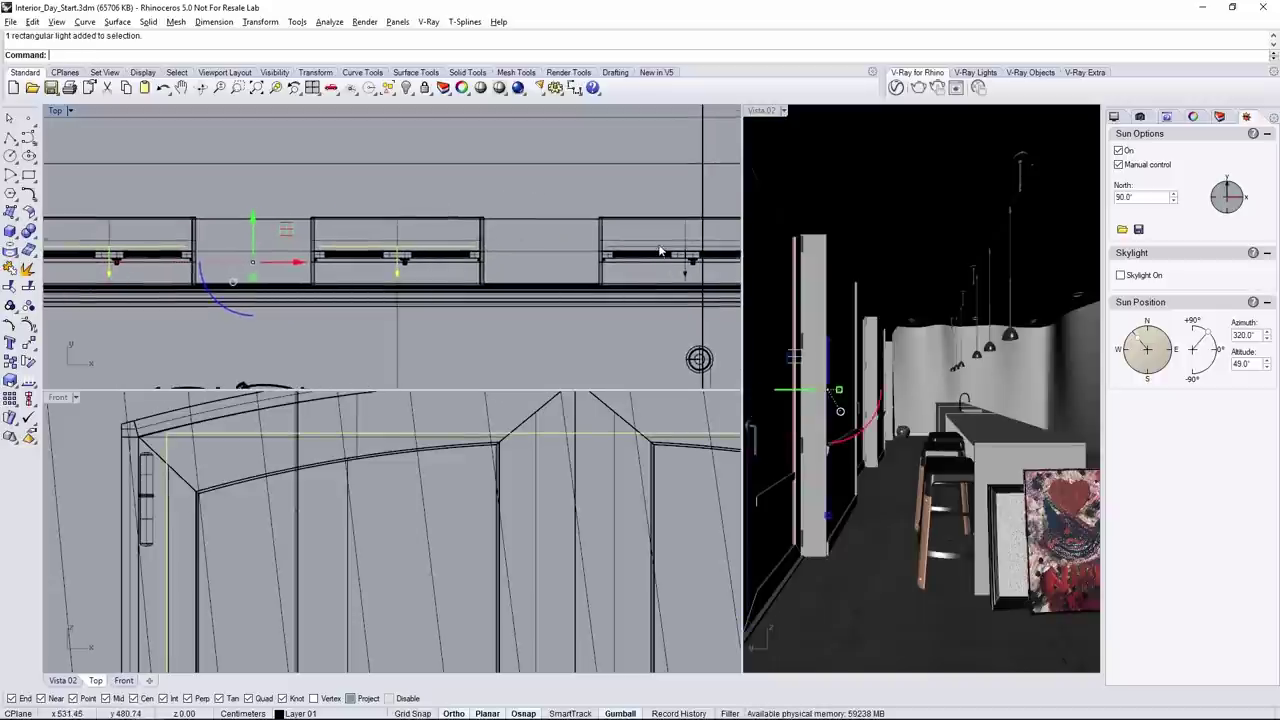
{"action": "left_click_drag", "start_coordinate": [290, 260], "coordinate": [433, 262]}
{"action": "type", "text": "Group"}
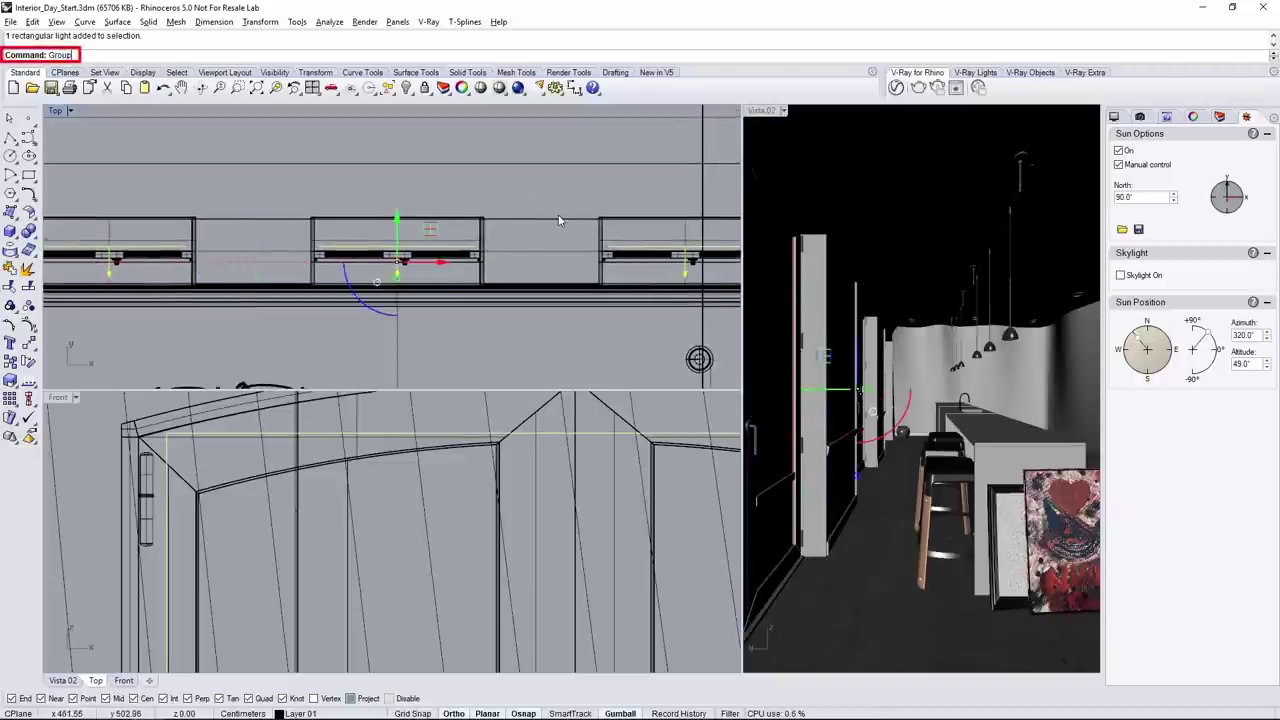
{"action": "key", "text": "Return"}
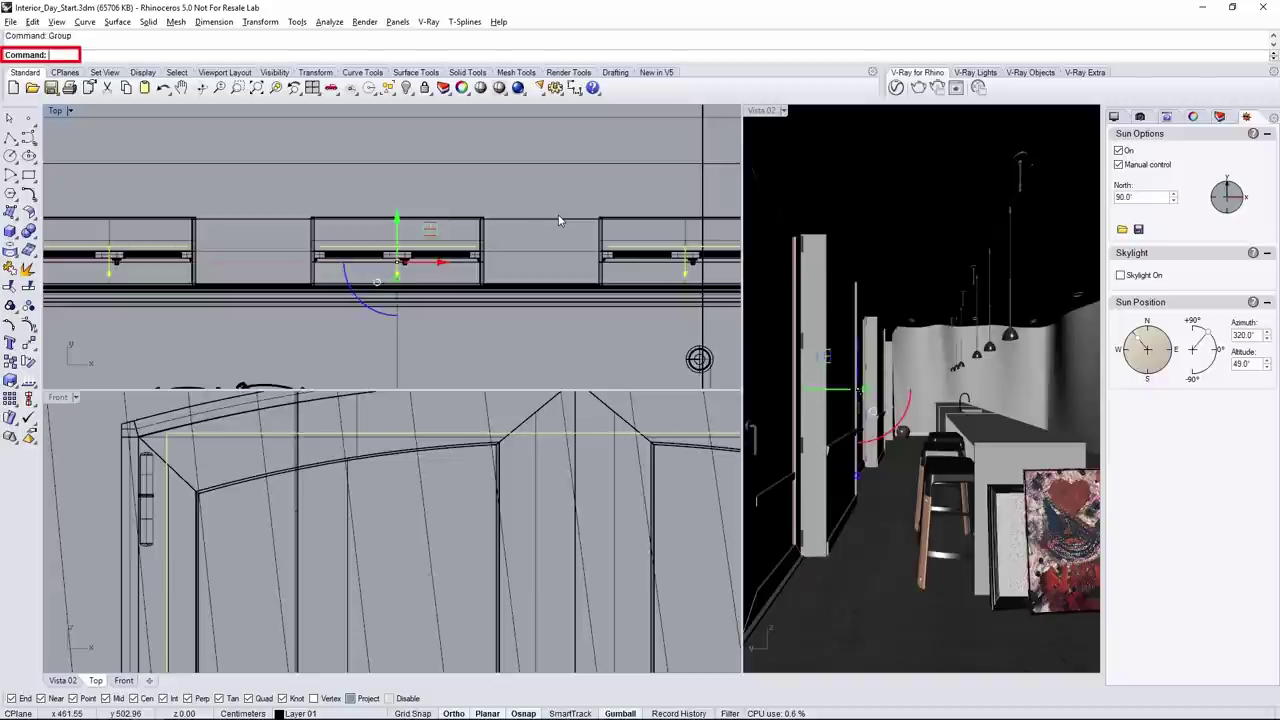
{"action": "left_click", "coordinate": [443, 145]}
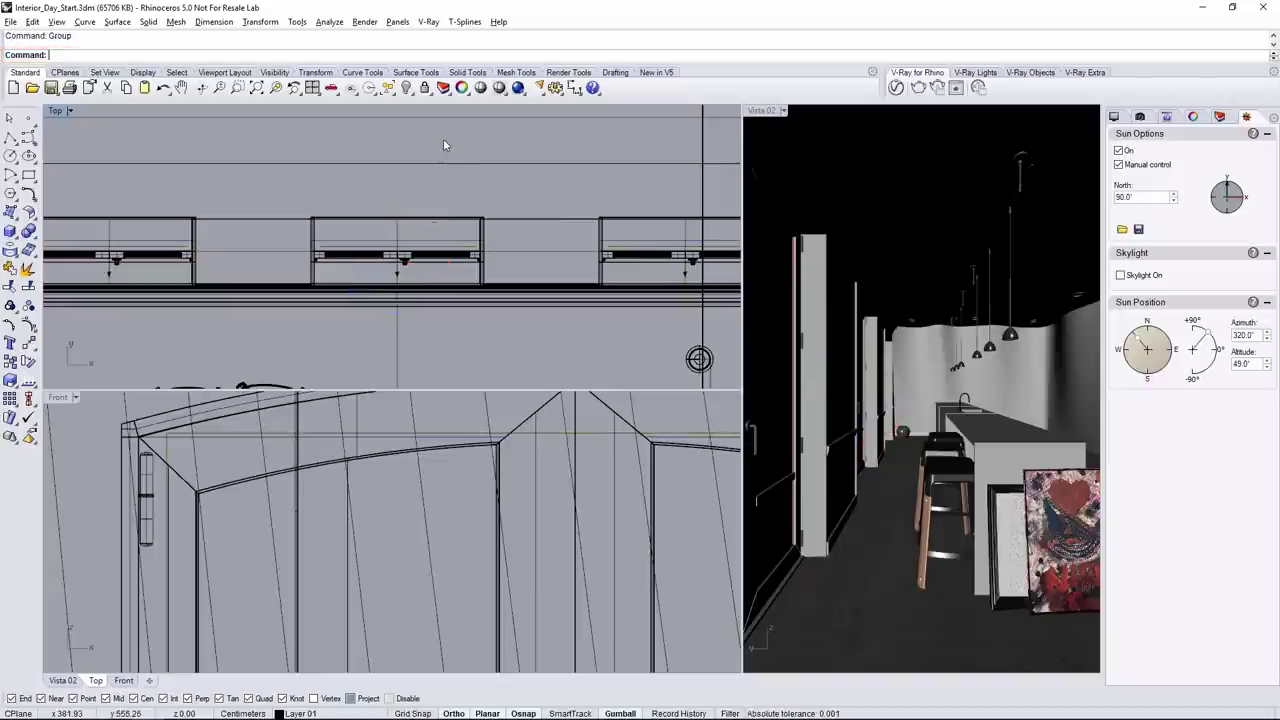
{"action": "left_click", "coordinate": [441, 248]}
{"action": "right_click_drag", "start_coordinate": [581, 184], "coordinate": [628, 190]}
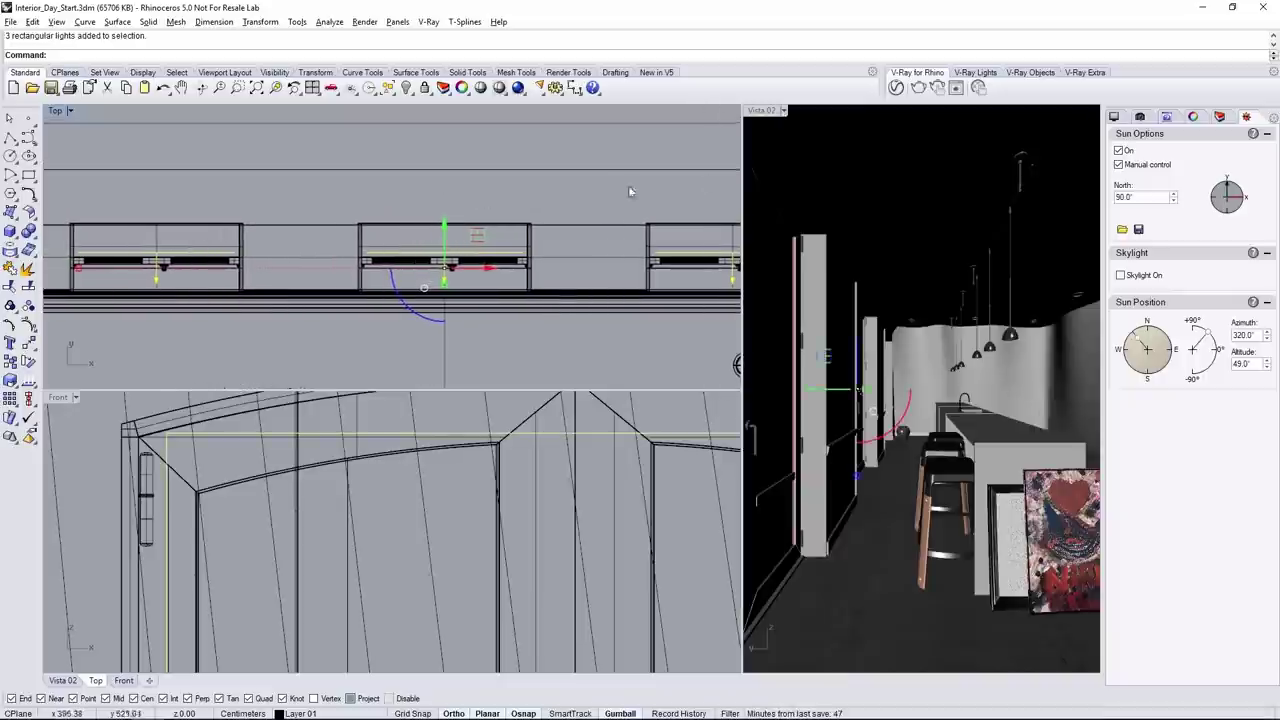
{"action": "left_click", "coordinate": [896, 87]}
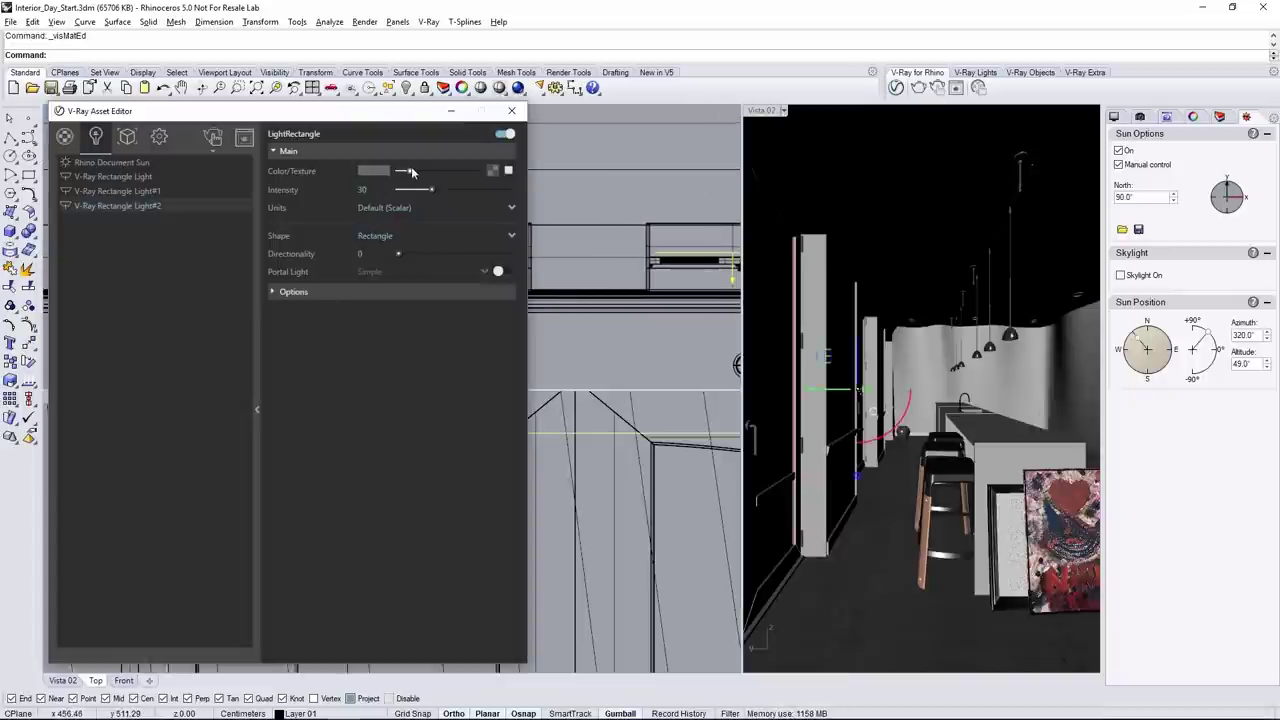
Step: Set the first rectangle light to full white, select Rectangle Light#2, and start a V-Ray render
{"action": "left_click", "coordinate": [212, 176]}
{"action": "left_click_drag", "start_coordinate": [403, 176], "coordinate": [532, 178]}
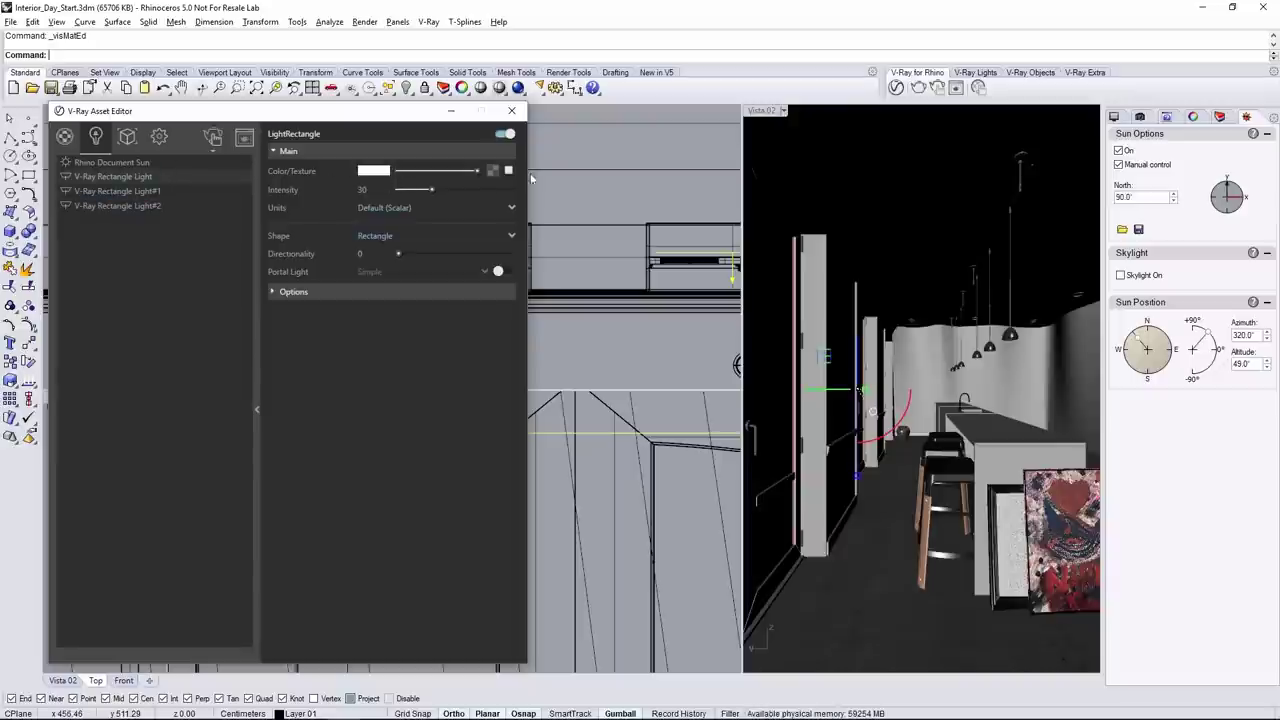
{"action": "left_click", "coordinate": [135, 201]}
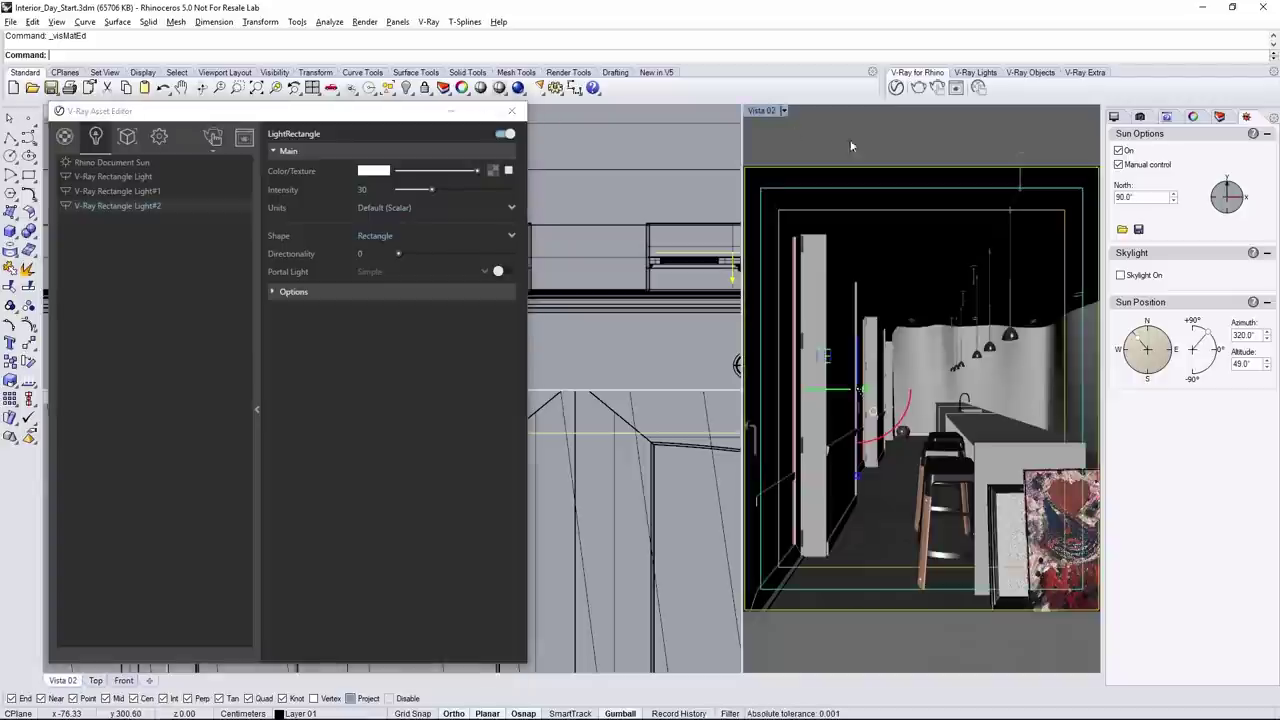
{"action": "left_click", "coordinate": [937, 87]}
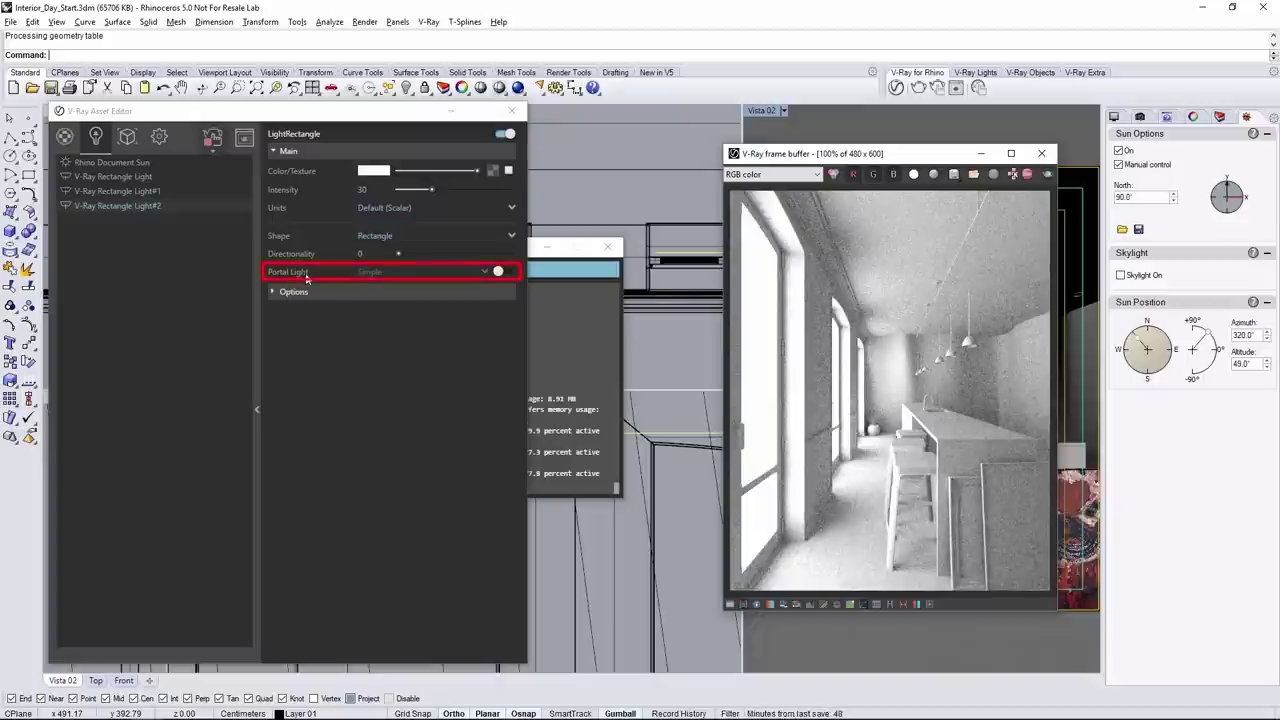
Step: Turn on Portal Light for Rectangle Light#2, keeping the Simple mode
{"action": "left_click", "coordinate": [500, 271]}
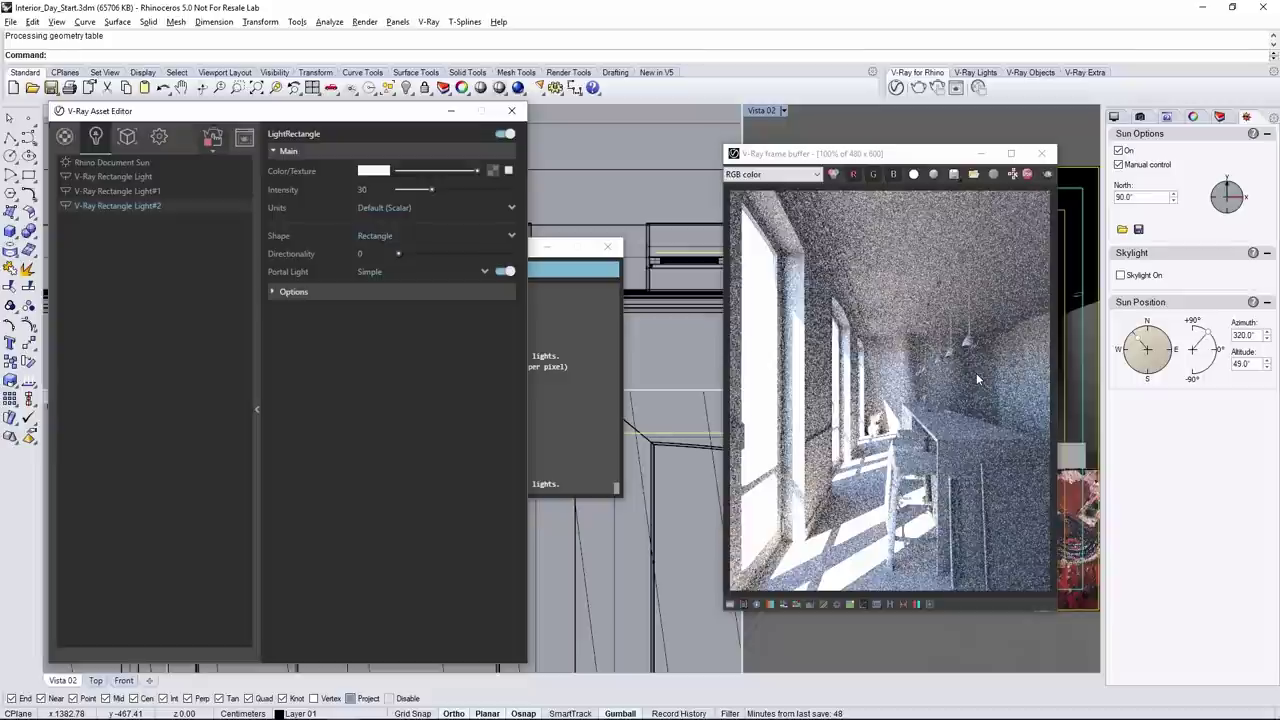
Step: Close the Asset Editor and progress window, and move the window light upward in the Top view
{"action": "left_click", "coordinate": [512, 110]}
{"action": "left_click", "coordinate": [608, 249]}
{"action": "left_click", "coordinate": [445, 255]}
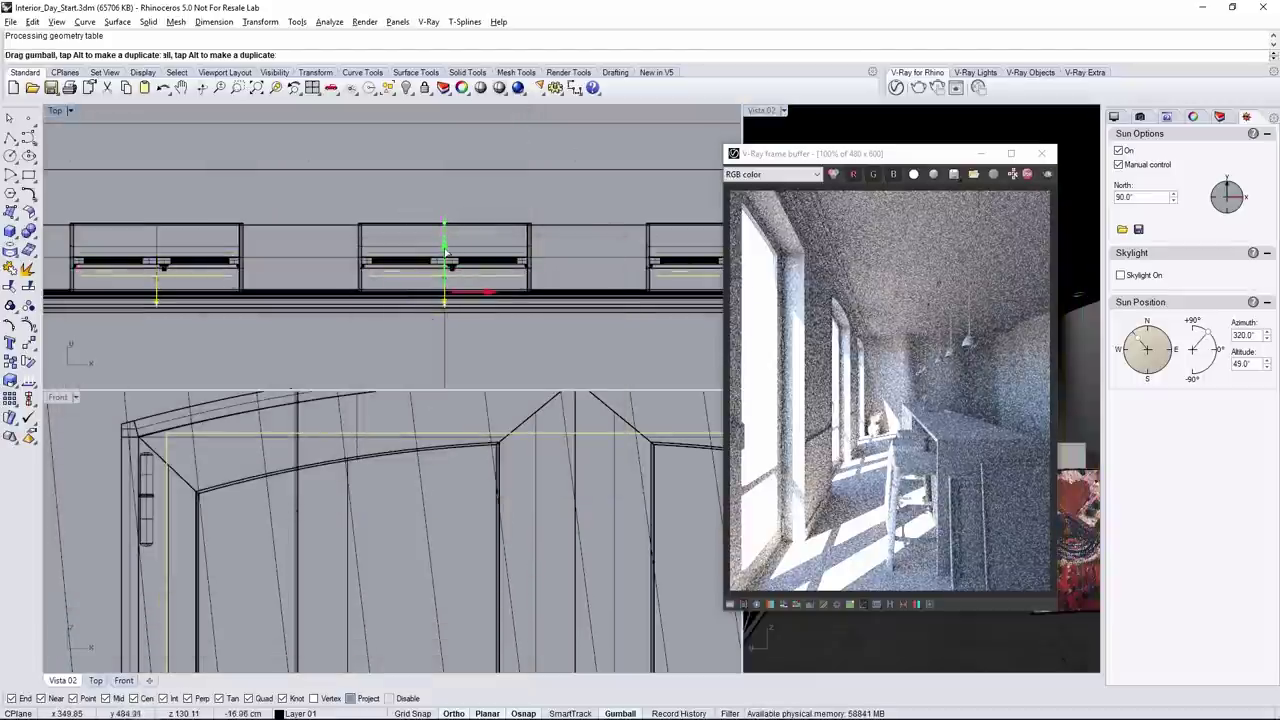
{"action": "left_click_drag", "start_coordinate": [445, 255], "coordinate": [445, 262]}
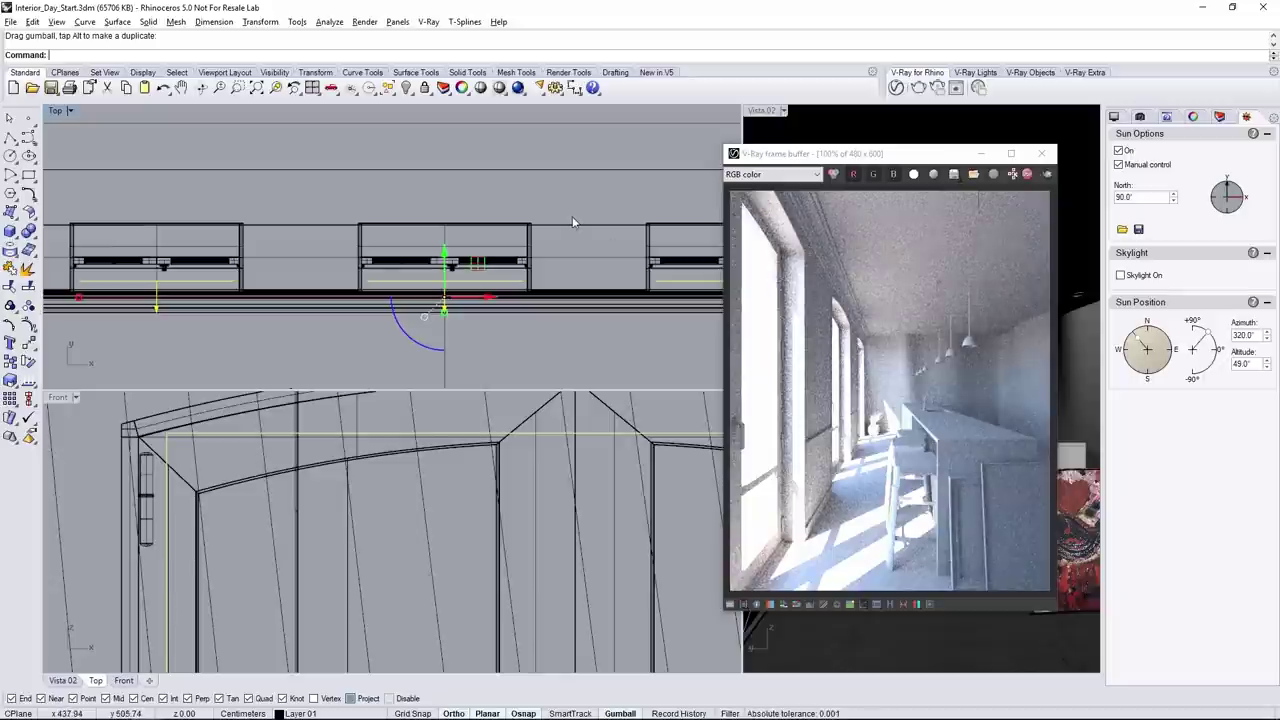
{"action": "left_click_drag", "start_coordinate": [451, 263], "coordinate": [448, 230]}
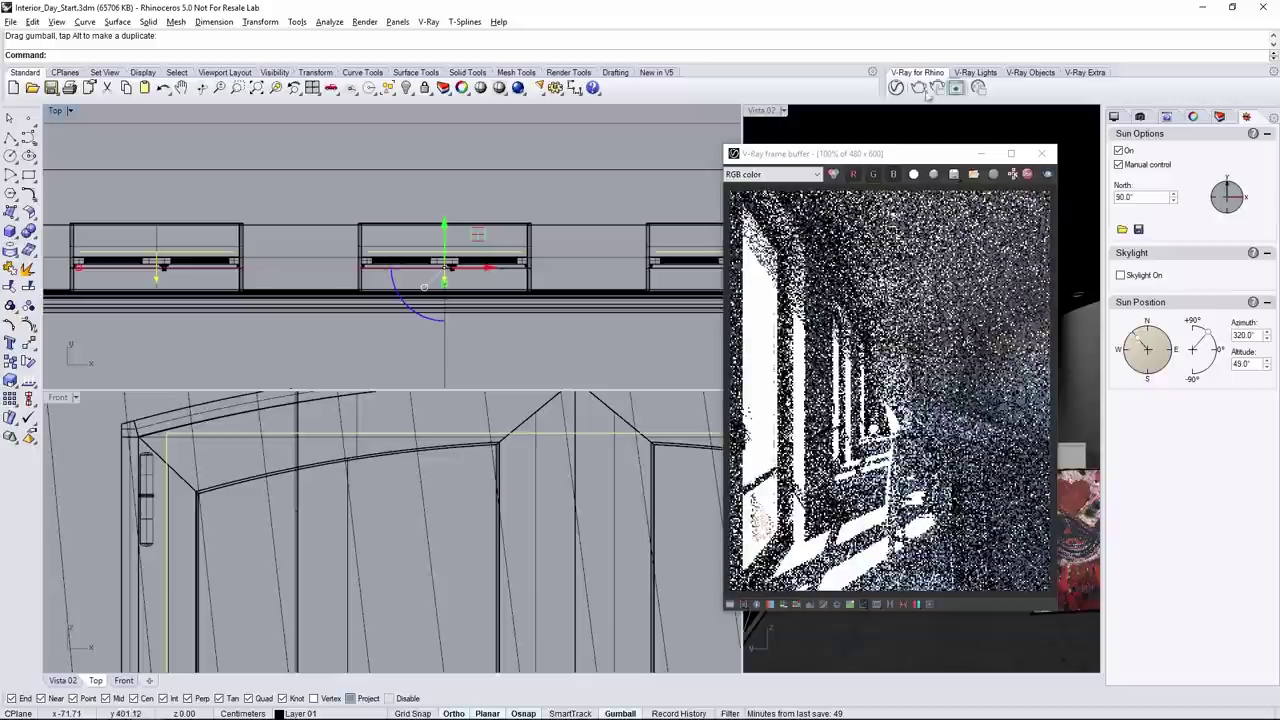
Step: Reopen the Asset Editor on Rectangle Light#2 and keep its portal mode on Simple
{"action": "left_click", "coordinate": [895, 88]}
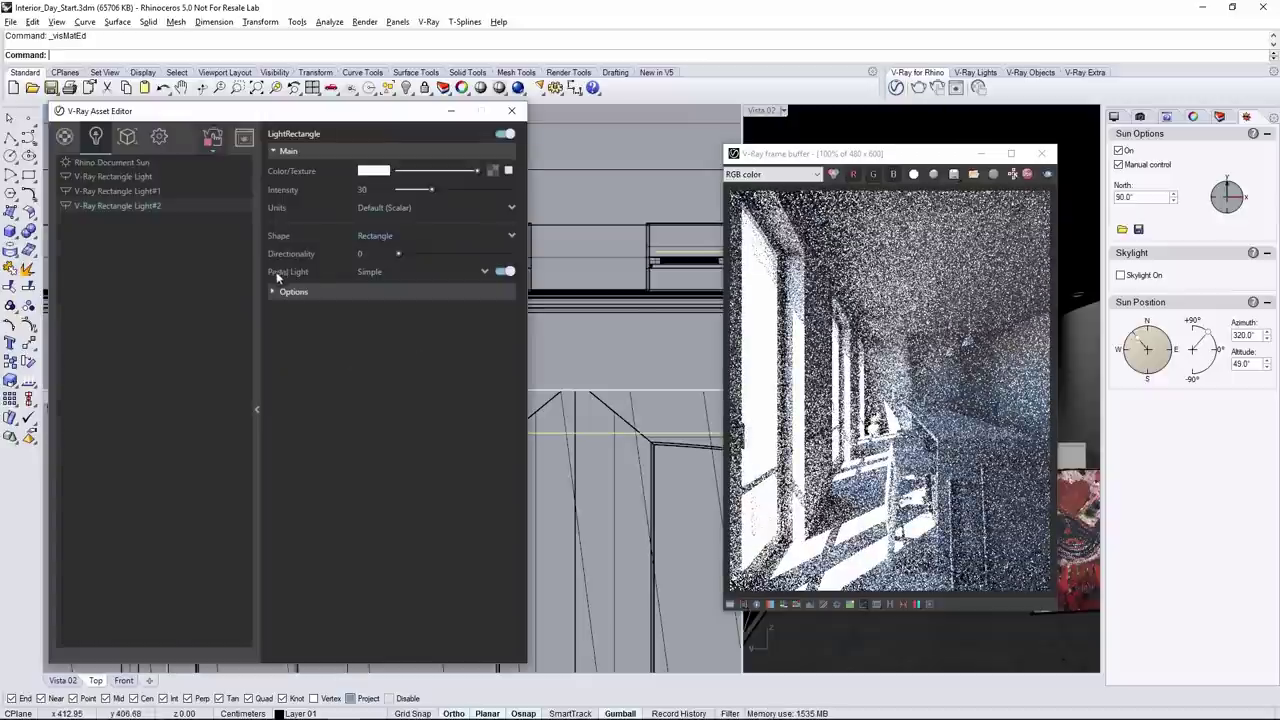
{"action": "left_click", "coordinate": [484, 271]}
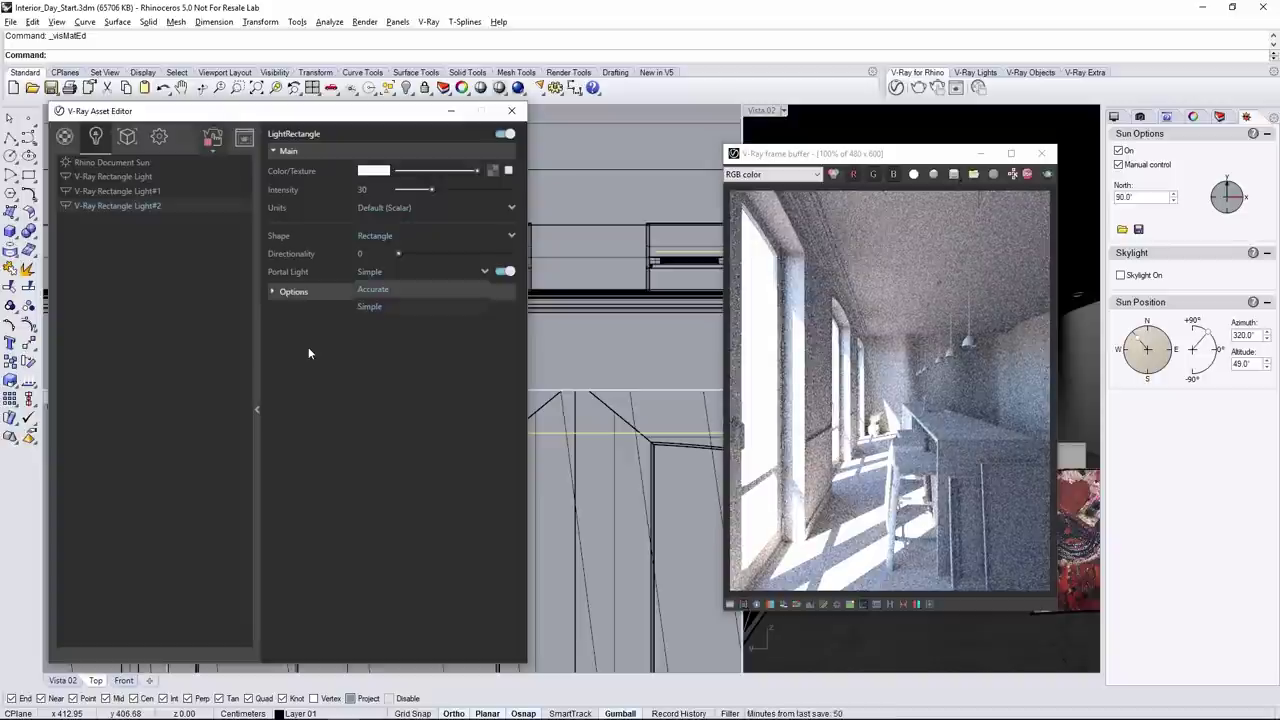
{"action": "left_click", "coordinate": [354, 359]}
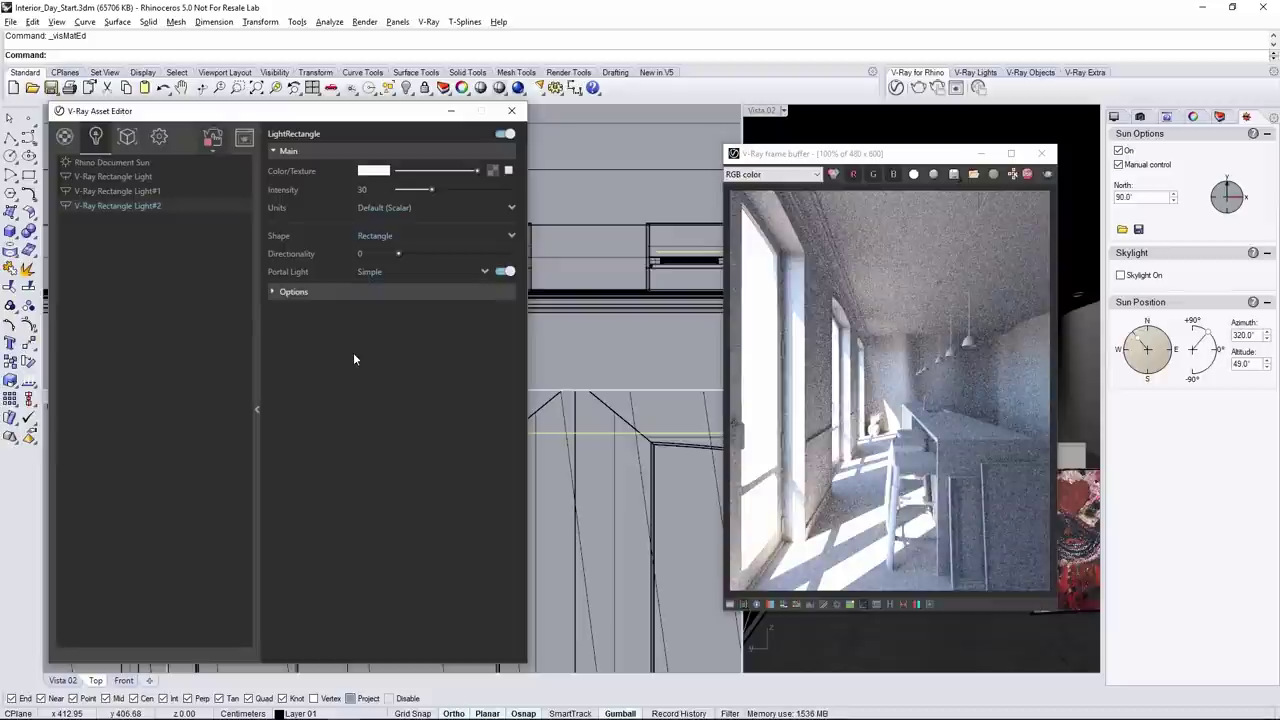
Step: Close the V-Ray render window and the Asset Editor
{"action": "left_click", "coordinate": [1030, 175]}
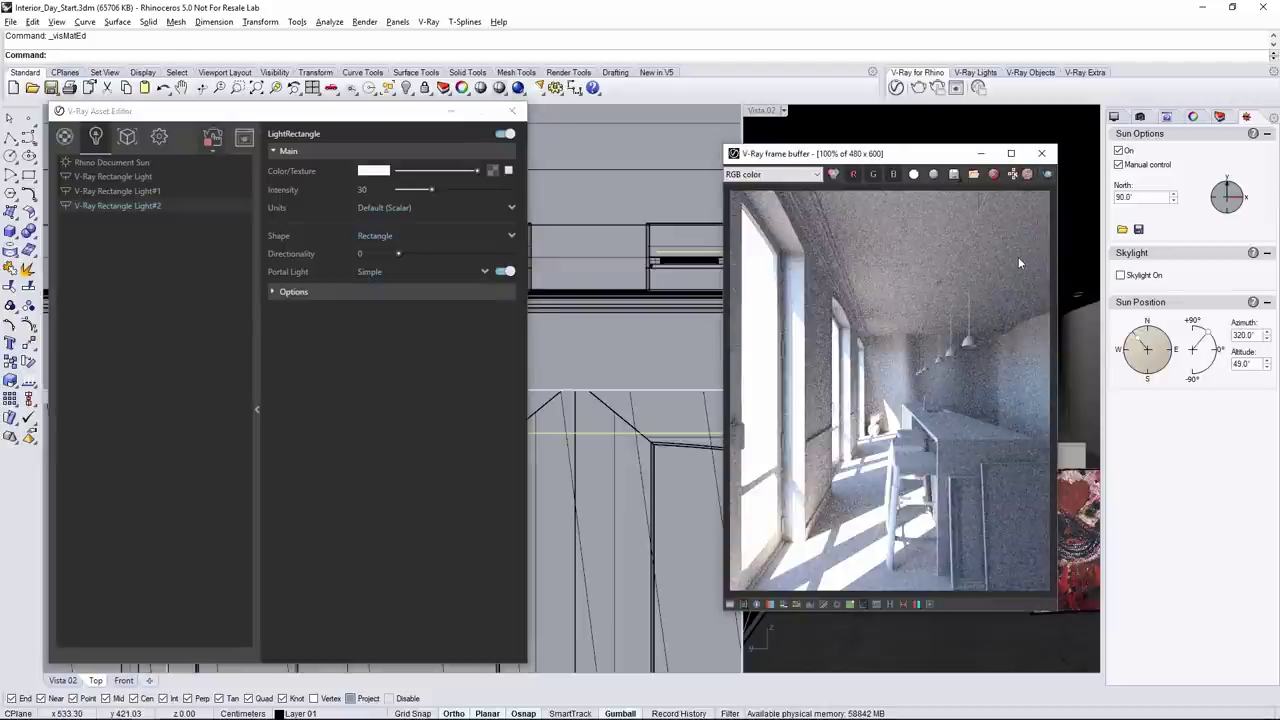
{"action": "left_click", "coordinate": [1041, 155]}
{"action": "left_click", "coordinate": [512, 111]}
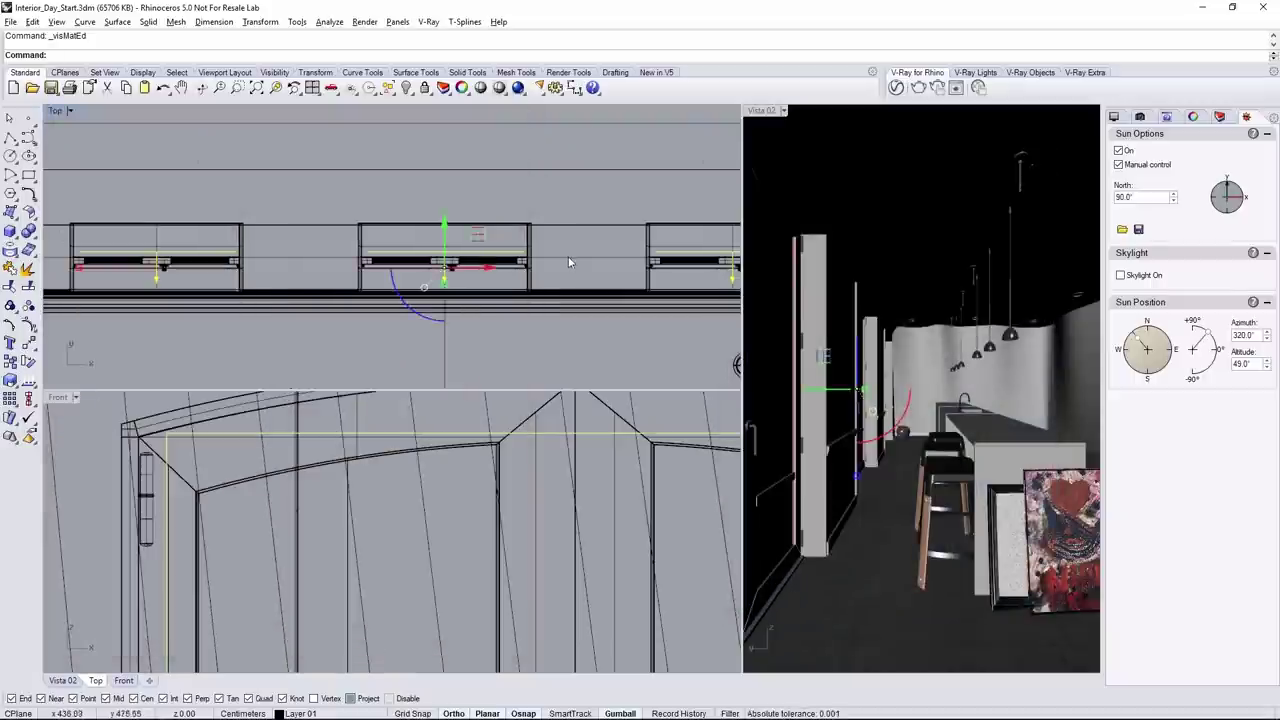
Step: Check the ground plane in the Top view, then open the Infinite Ground Plane material
{"action": "scroll", "coordinate": [565, 259], "scroll_direction": "down", "scroll_amount": 3}
{"action": "left_click", "coordinate": [335, 204]}
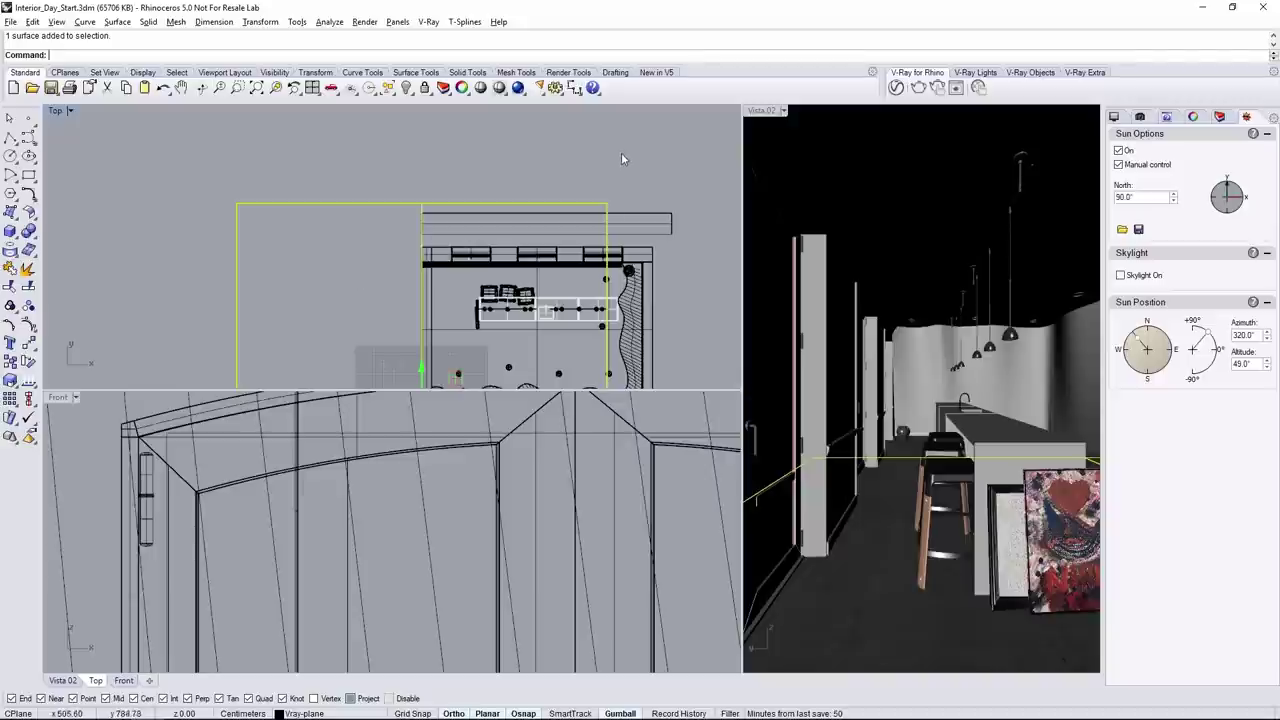
{"action": "key", "text": "Escape"}
{"action": "left_click", "coordinate": [896, 88]}
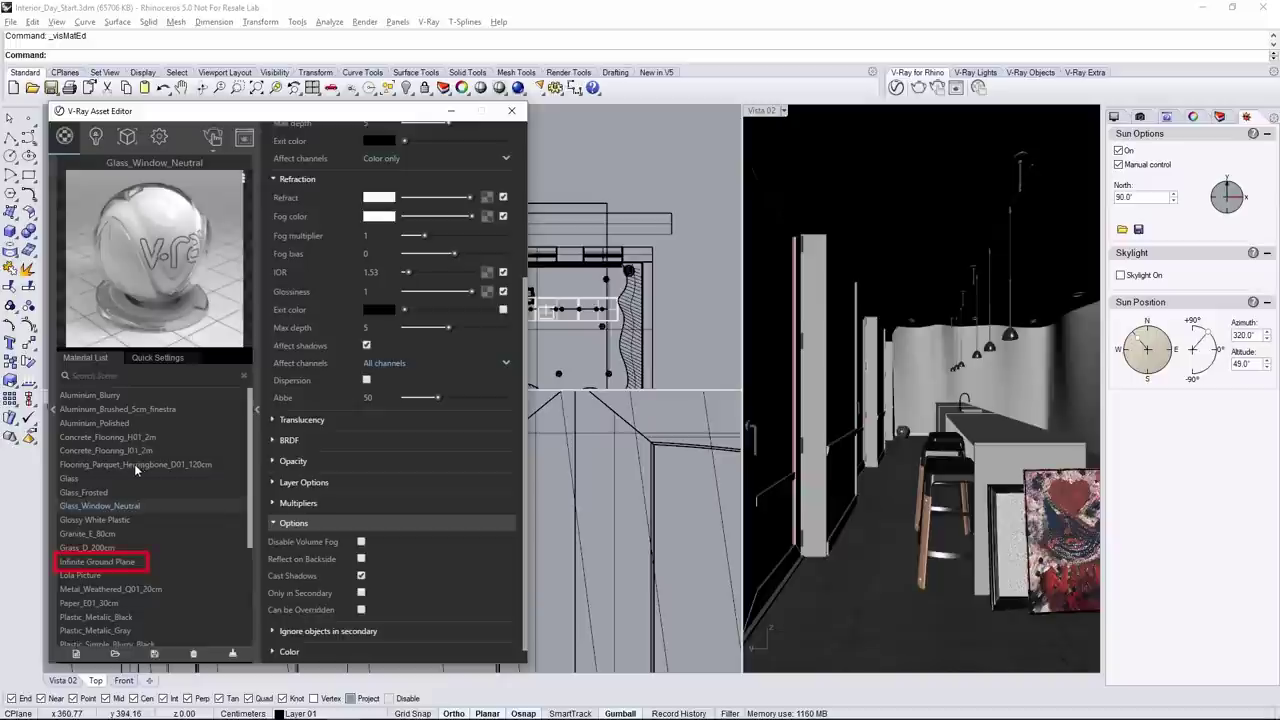
{"action": "left_click", "coordinate": [77, 562]}
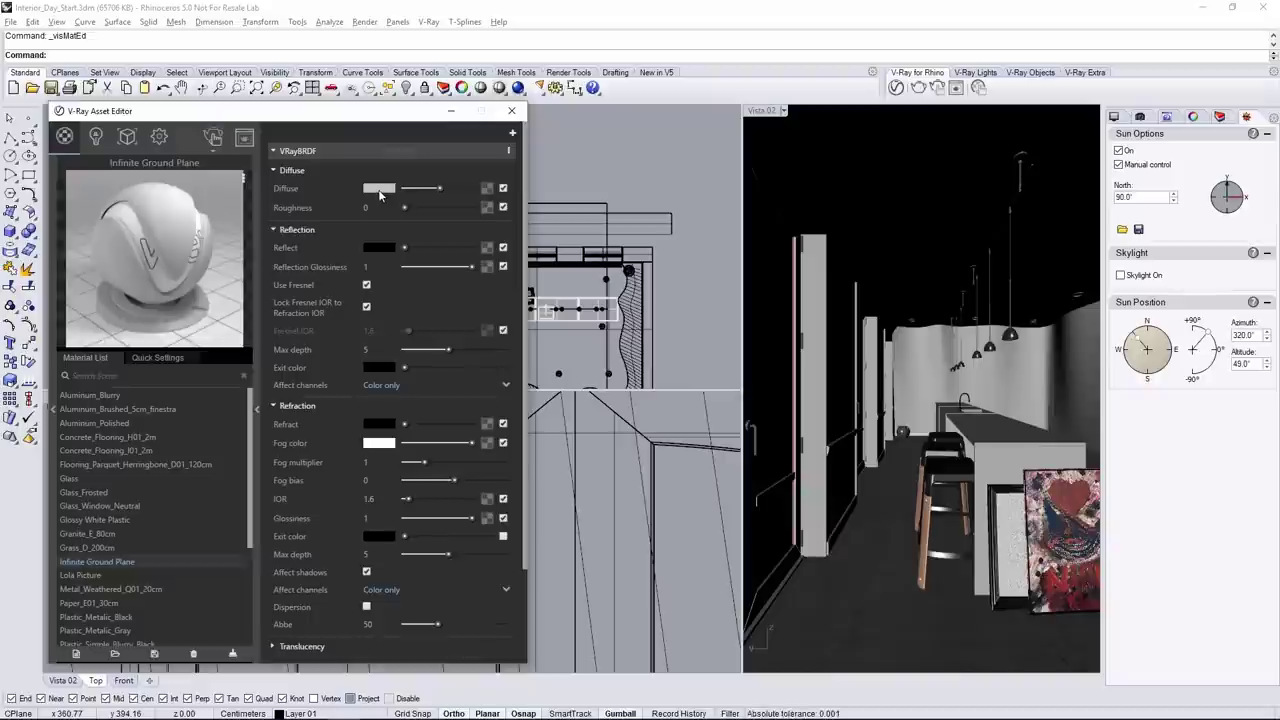
Step: Set the Infinite Ground Plane's diffuse colour to hot pink
{"action": "left_click", "coordinate": [380, 190]}
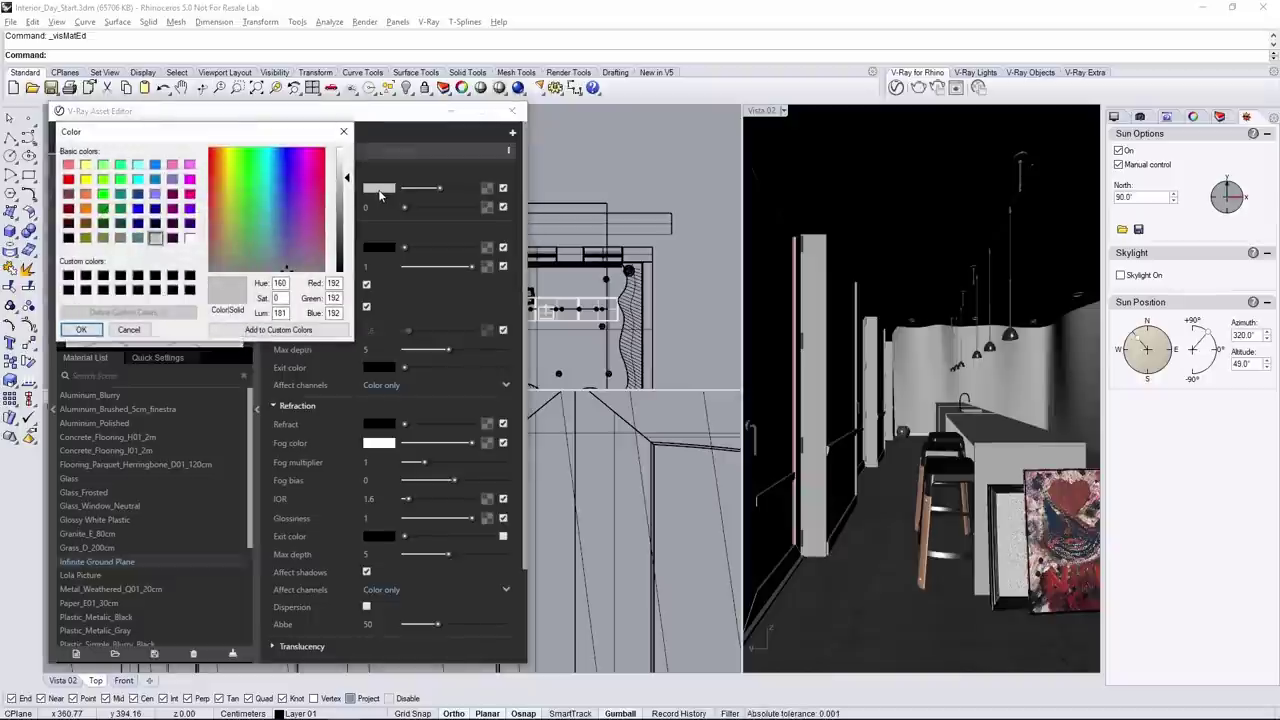
{"action": "left_click", "coordinate": [190, 194]}
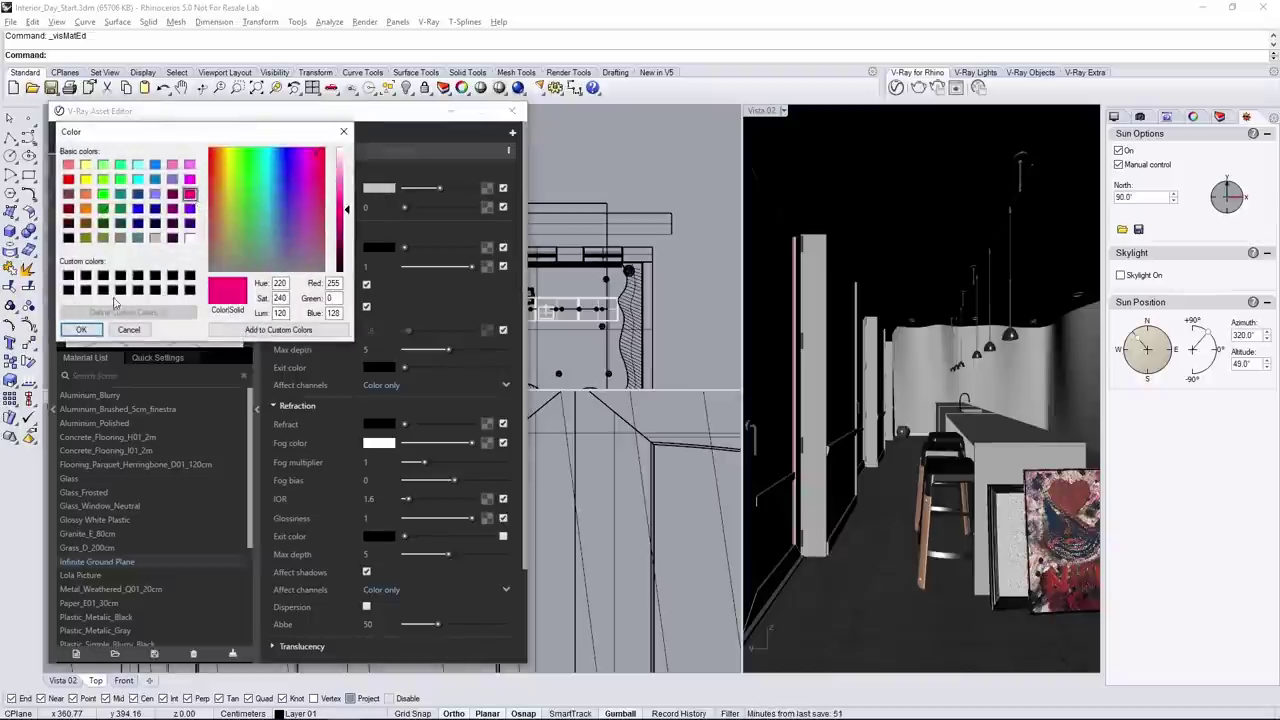
{"action": "left_click", "coordinate": [81, 330]}
Step: Uncheck Can be Overridden in the material's Options and start an interactive render
{"action": "scroll", "coordinate": [380, 450], "scroll_direction": "down", "scroll_amount": 3}
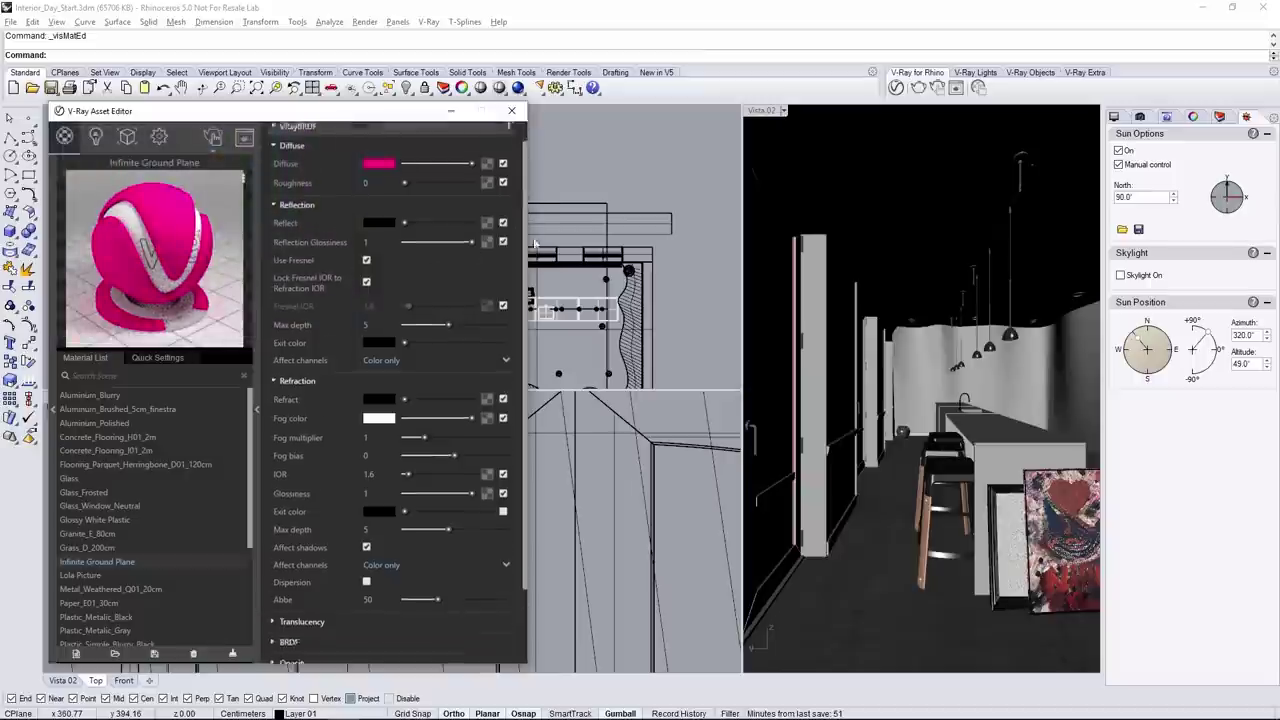
{"action": "left_click", "coordinate": [290, 636]}
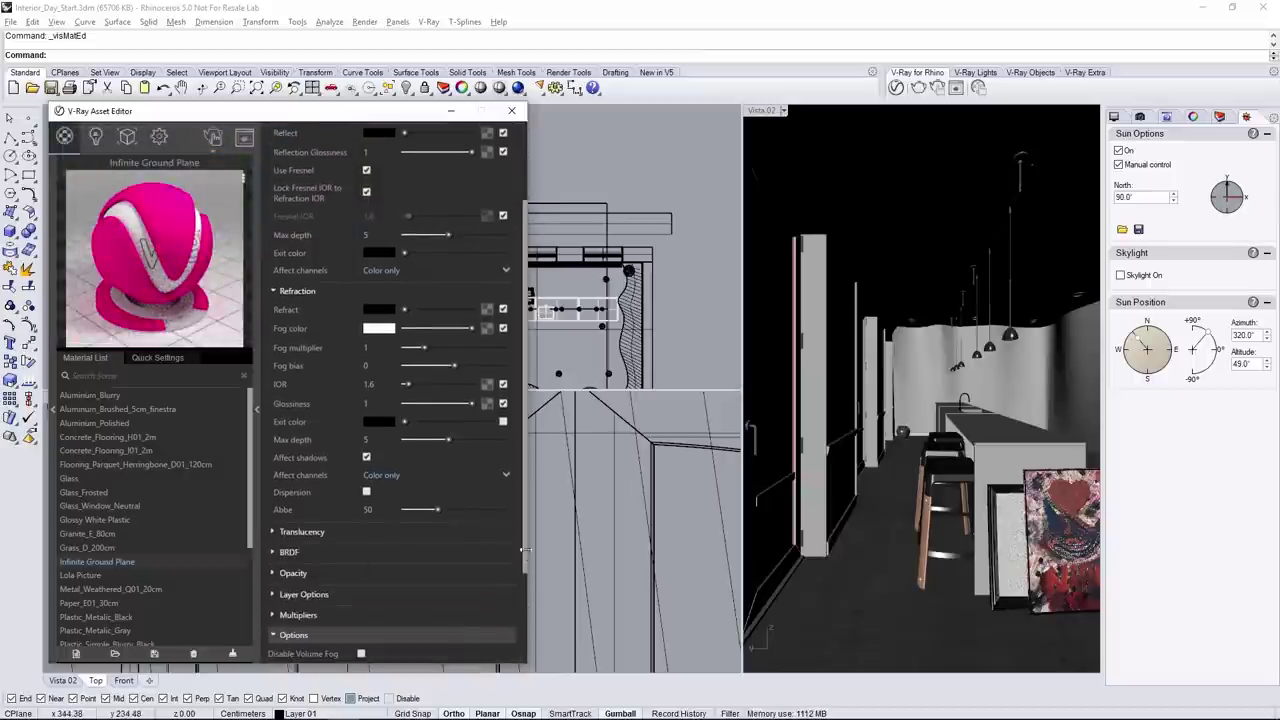
{"action": "left_click_drag", "start_coordinate": [525, 550], "coordinate": [524, 616]}
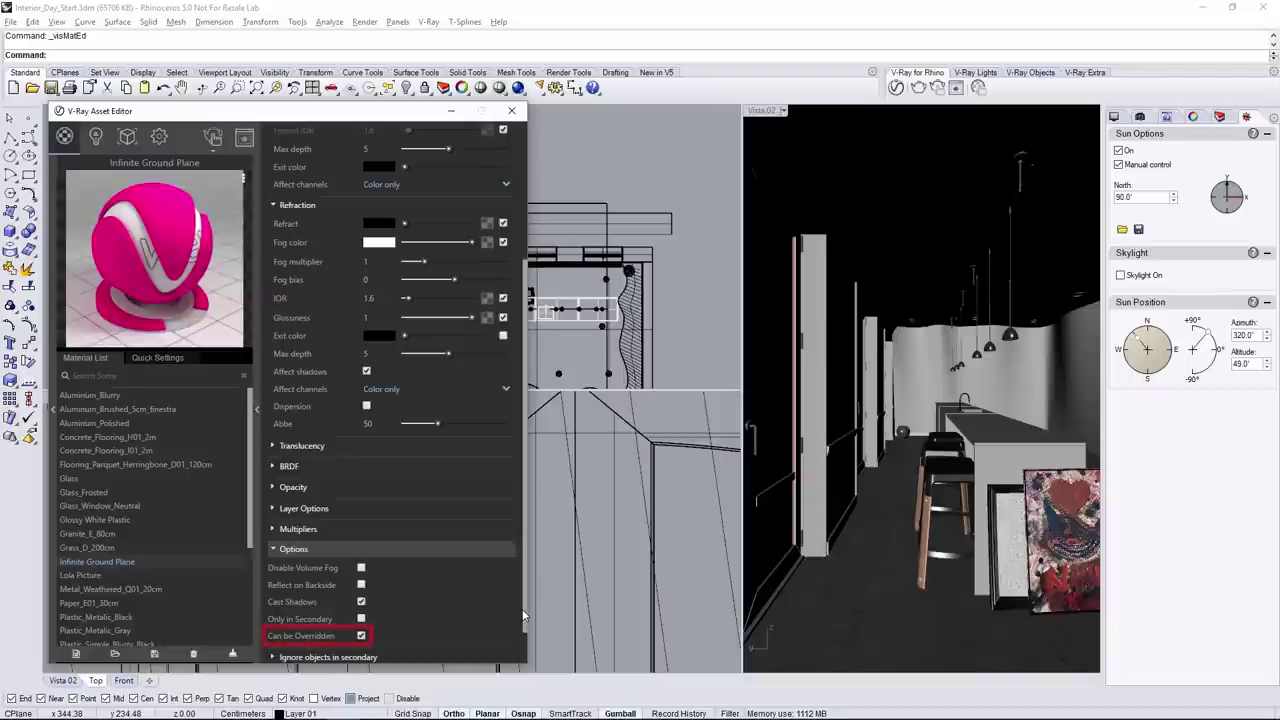
{"action": "left_click", "coordinate": [360, 635]}
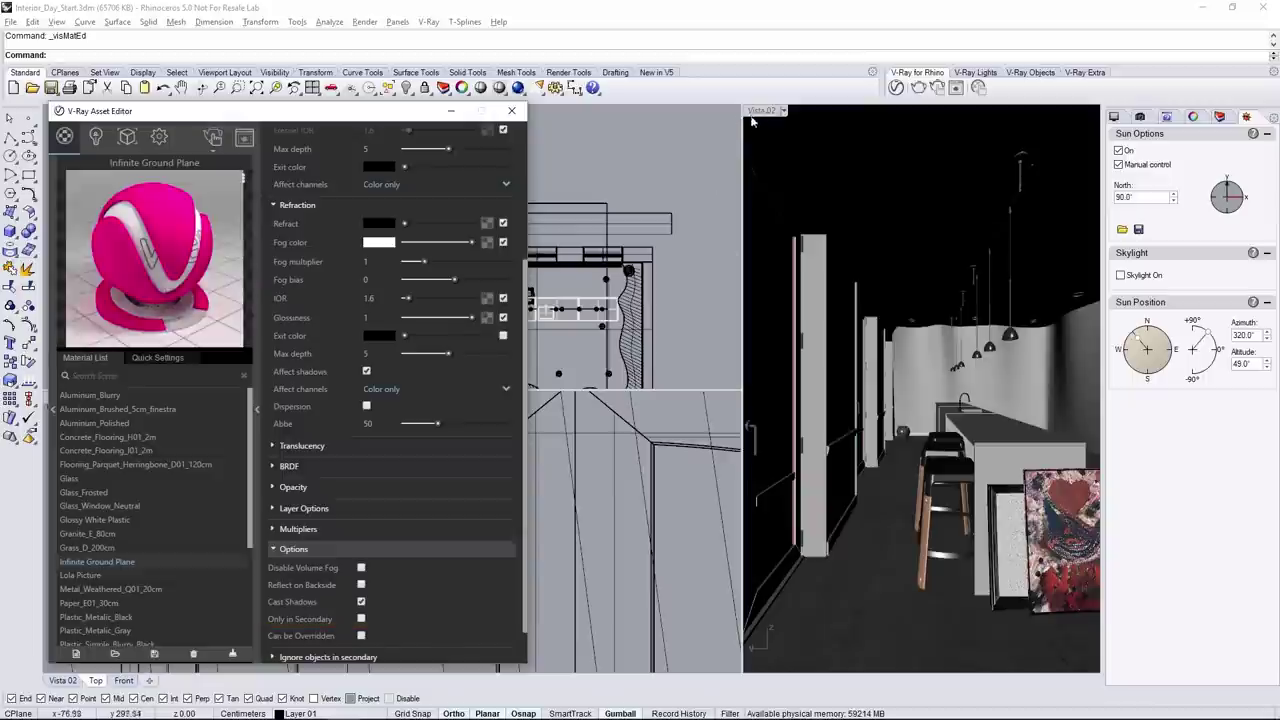
{"action": "left_click", "coordinate": [937, 87]}
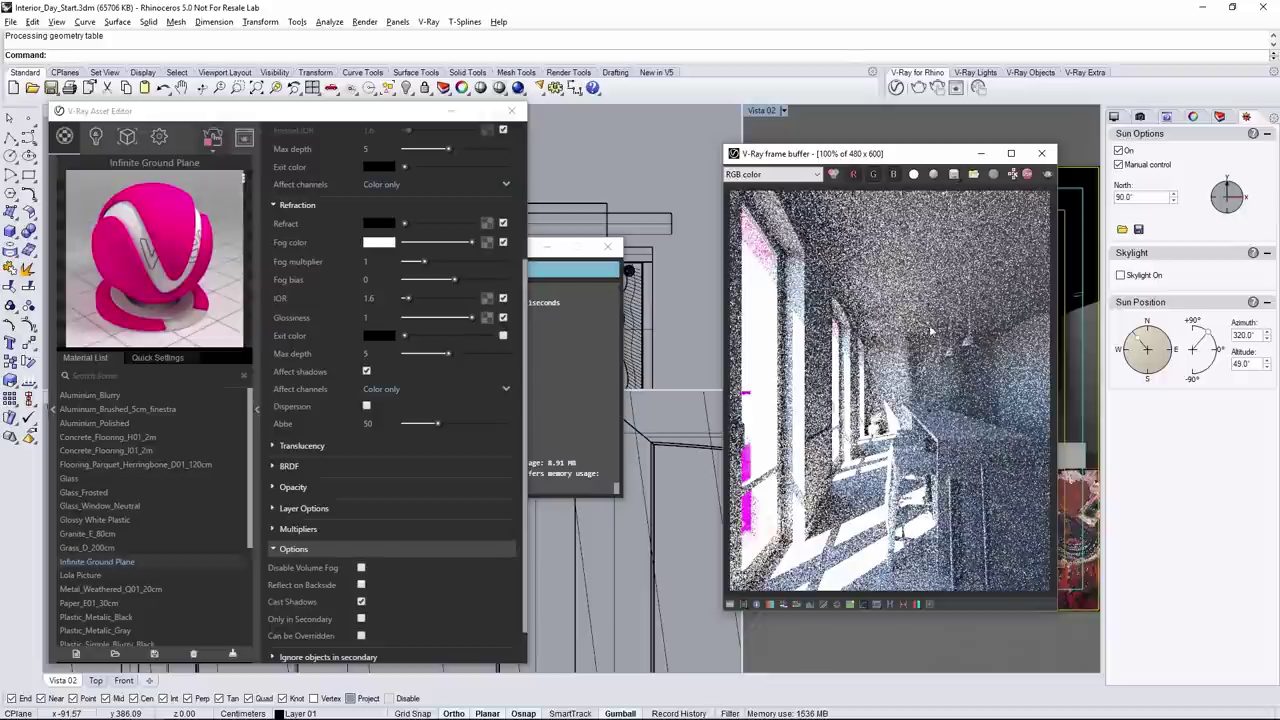
{"action": "left_click", "coordinate": [98, 138]}
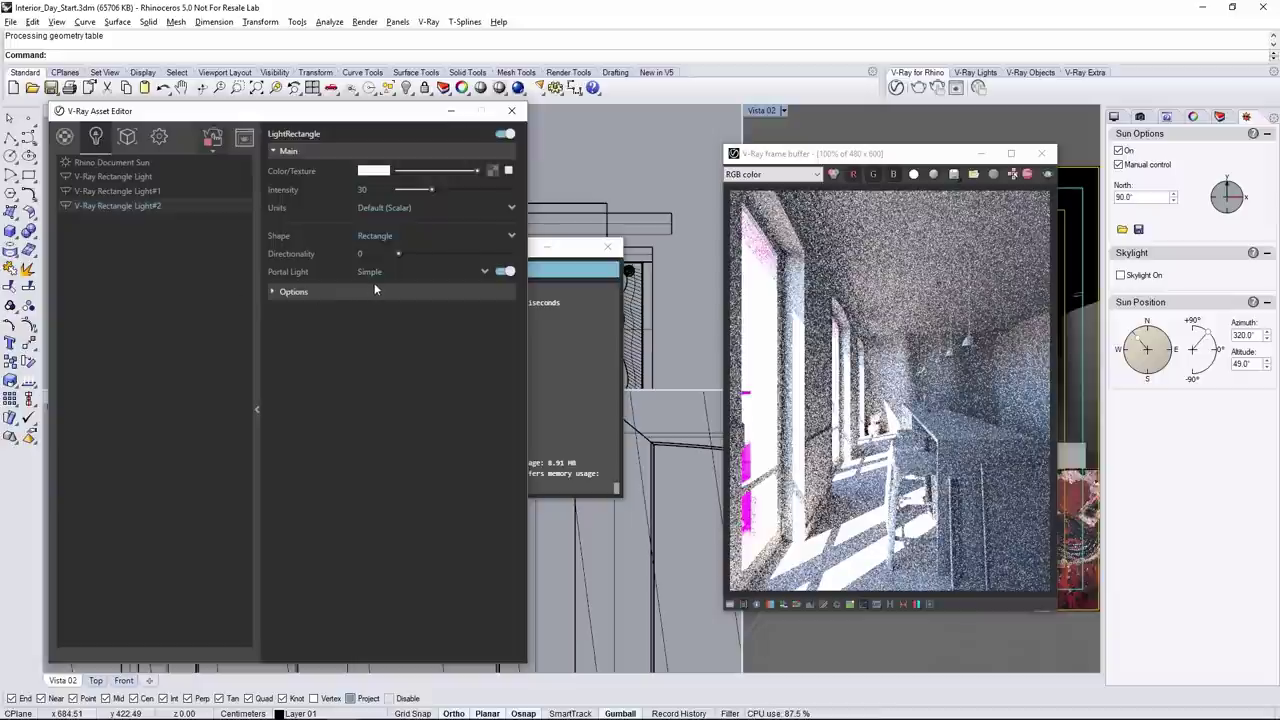
{"action": "left_click", "coordinate": [482, 270]}
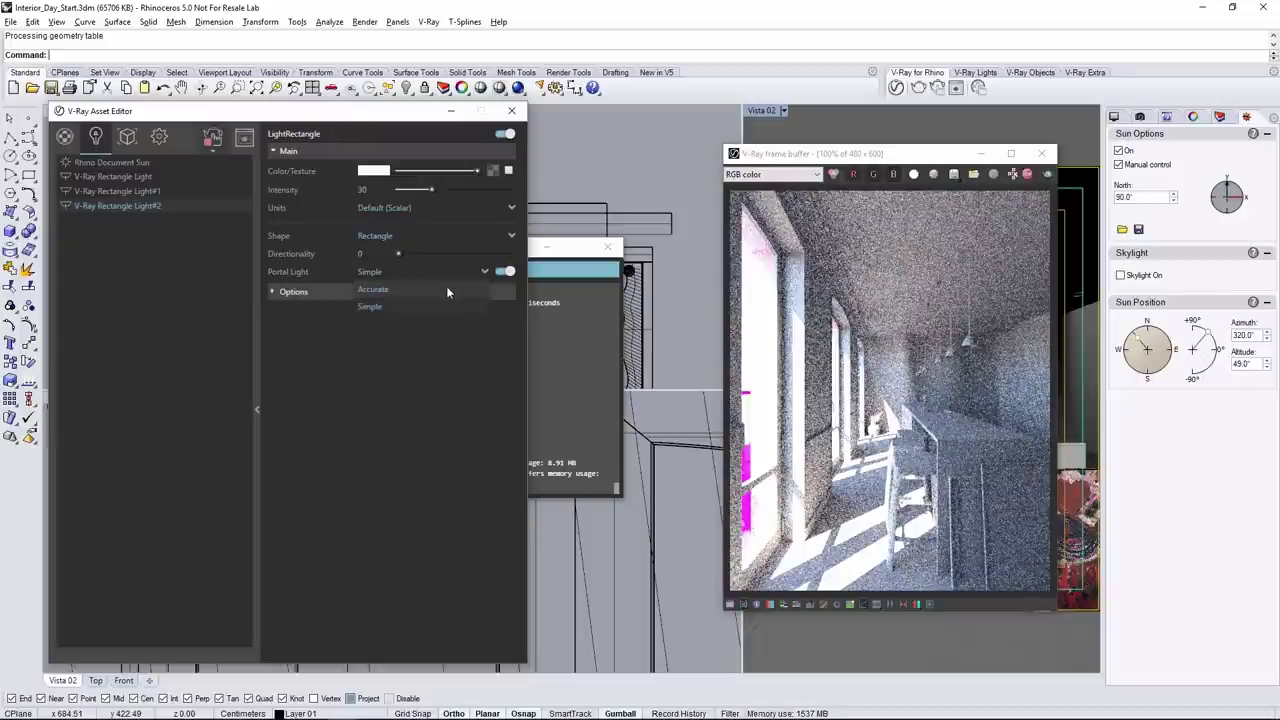
{"action": "left_click", "coordinate": [446, 289]}
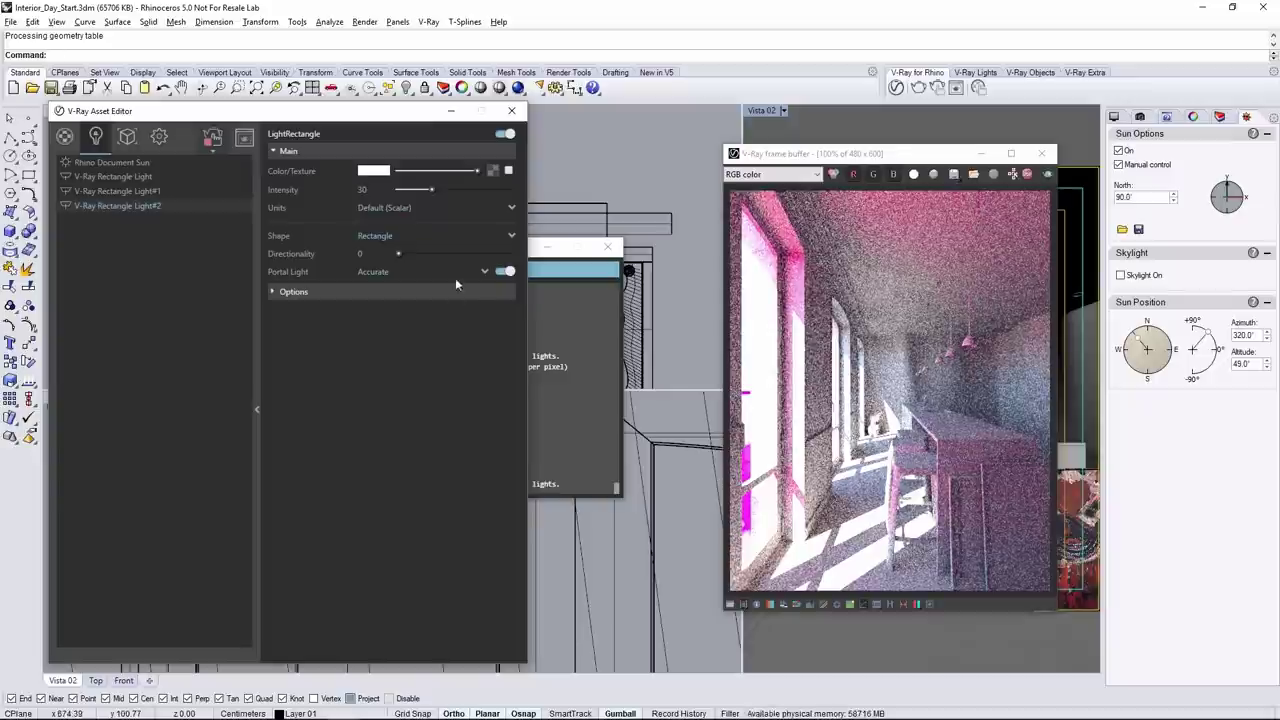
{"action": "left_click", "coordinate": [483, 271]}
{"action": "left_click", "coordinate": [464, 302]}
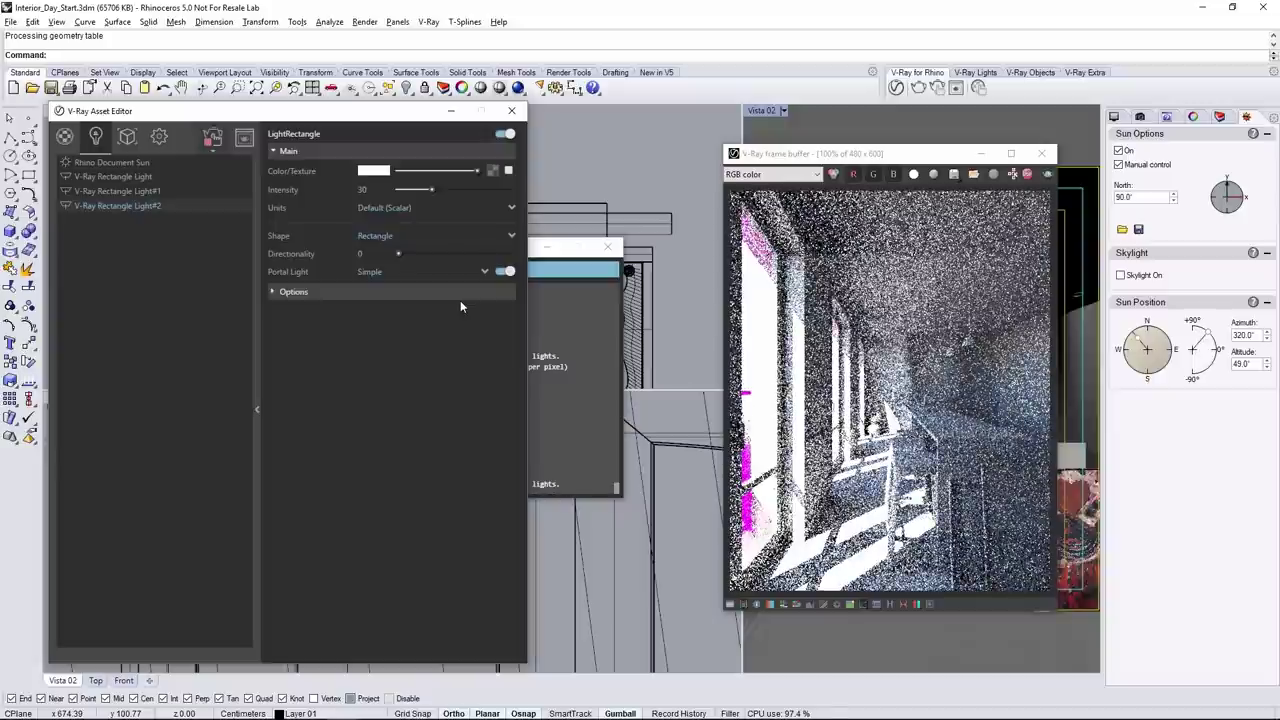
Step: Set the Infinite Ground Plane's diffuse colour back to light grey
{"action": "left_click", "coordinate": [64, 136]}
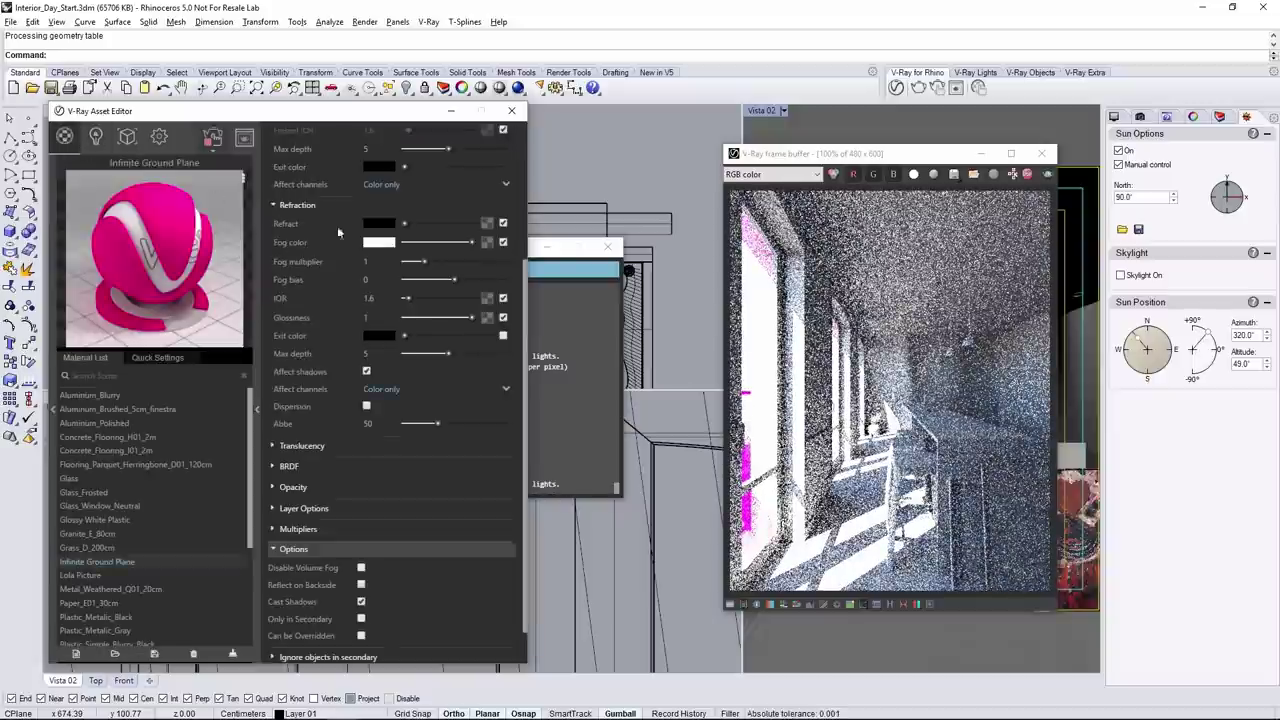
{"action": "scroll", "coordinate": [338, 232], "scroll_direction": "up", "scroll_amount": 4}
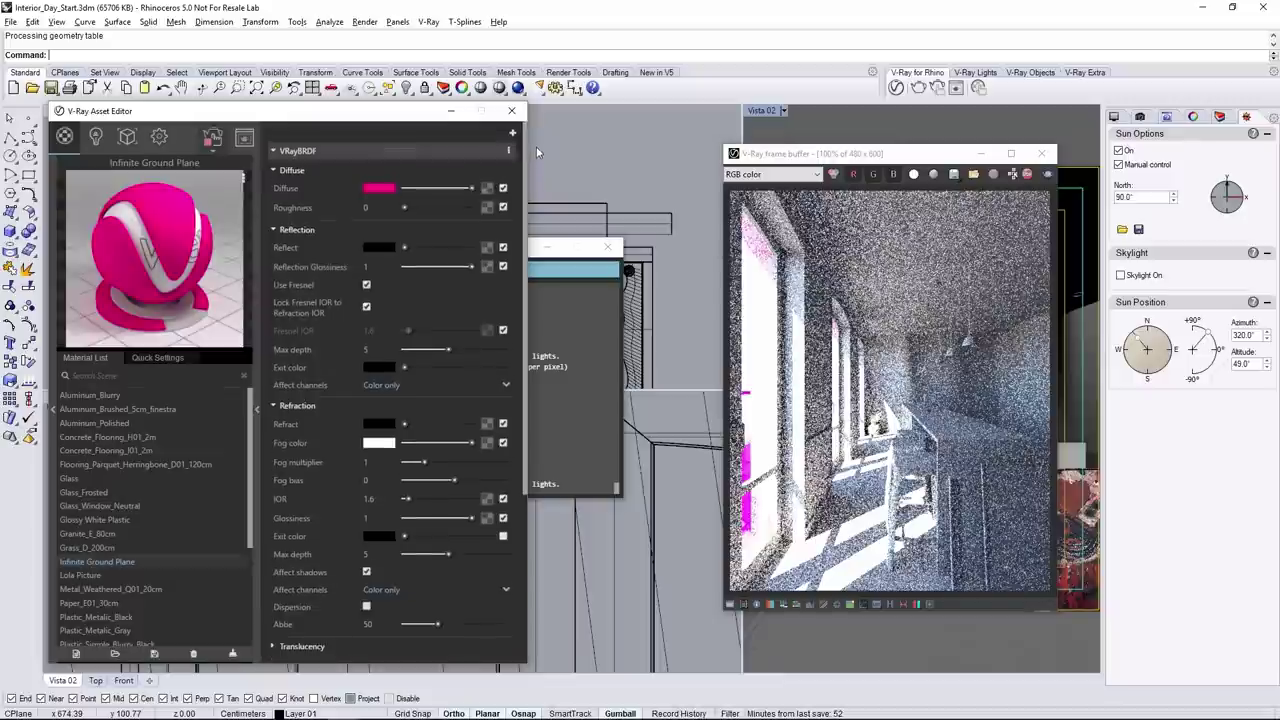
{"action": "left_click", "coordinate": [379, 188]}
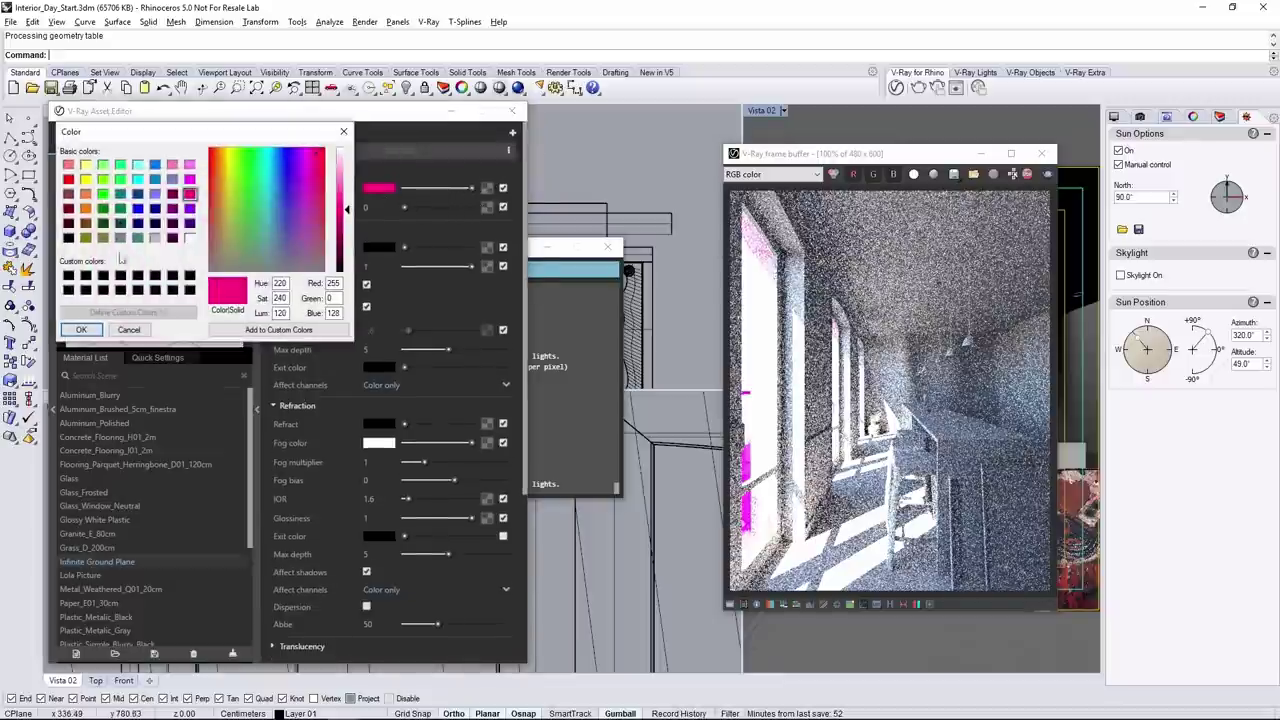
{"action": "left_click", "coordinate": [155, 237]}
{"action": "left_click", "coordinate": [81, 329]}
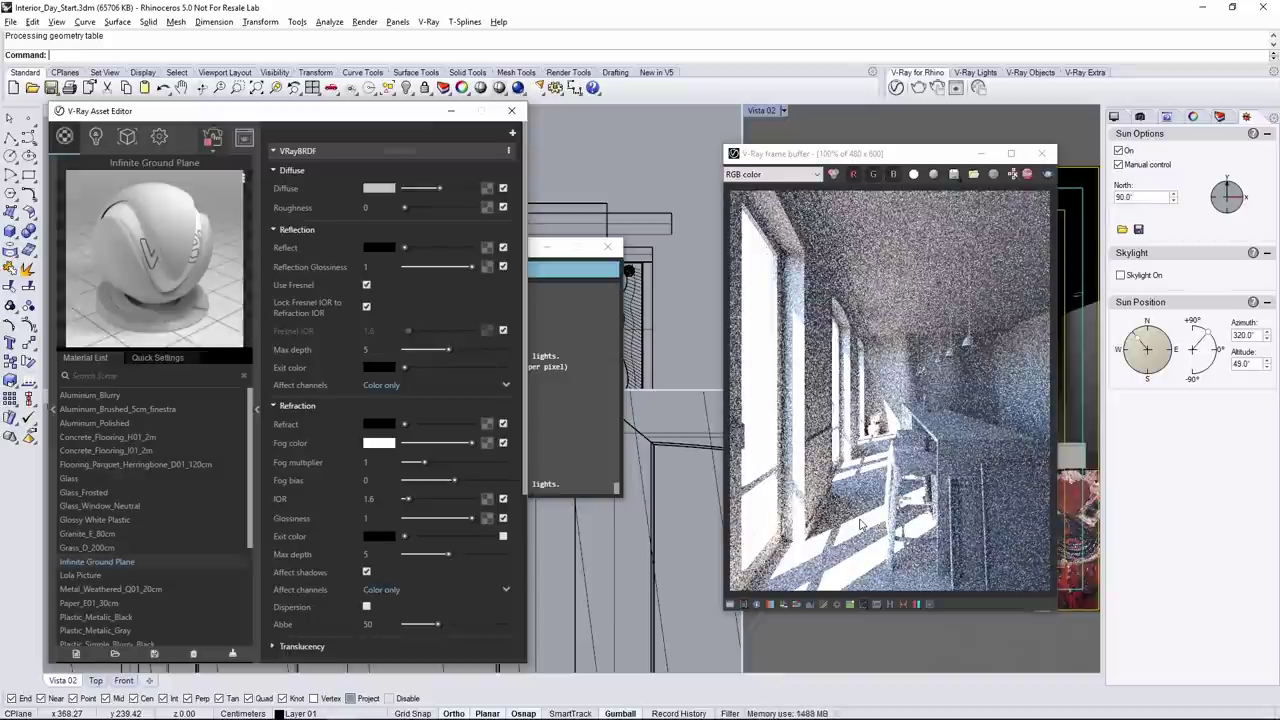
Step: Set the Rhino Document Sun's Size Multiplier to 0.8 after trying 7 and 100
{"action": "left_click", "coordinate": [98, 138]}
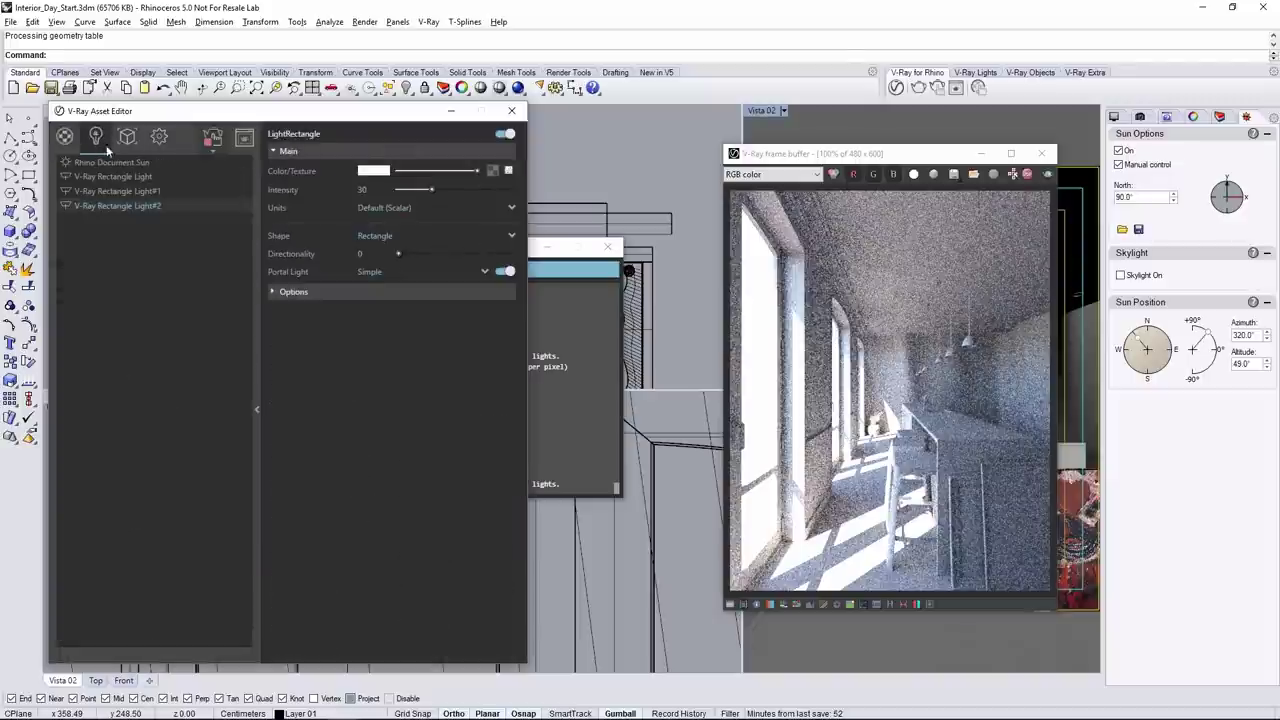
{"action": "left_click", "coordinate": [111, 163]}
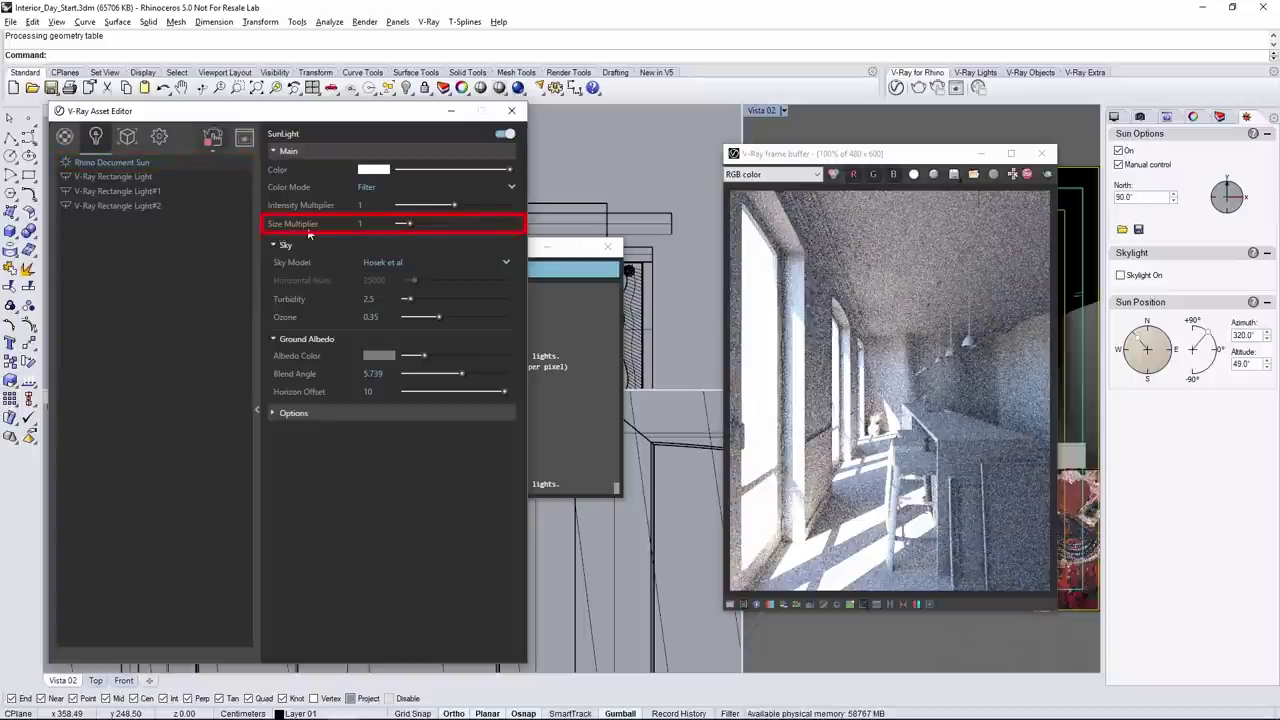
{"action": "left_click_drag", "start_coordinate": [410, 224], "coordinate": [476, 224]}
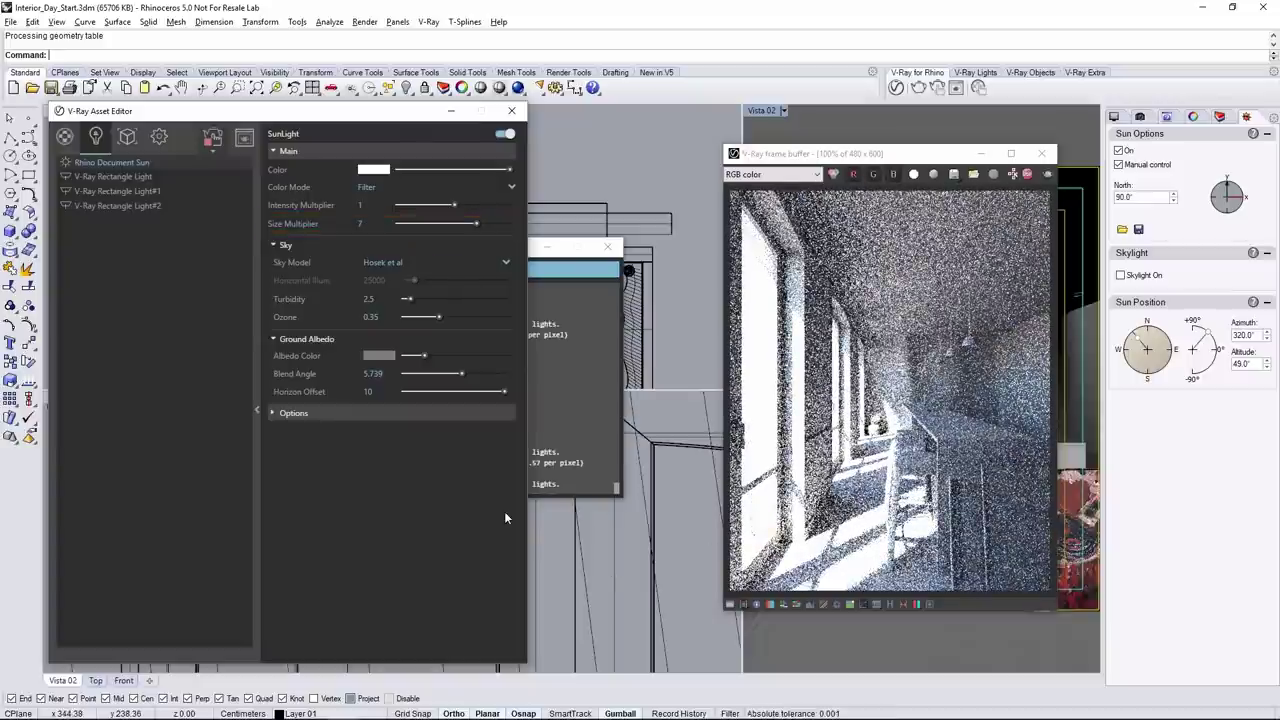
{"action": "double_click", "coordinate": [352, 224]}
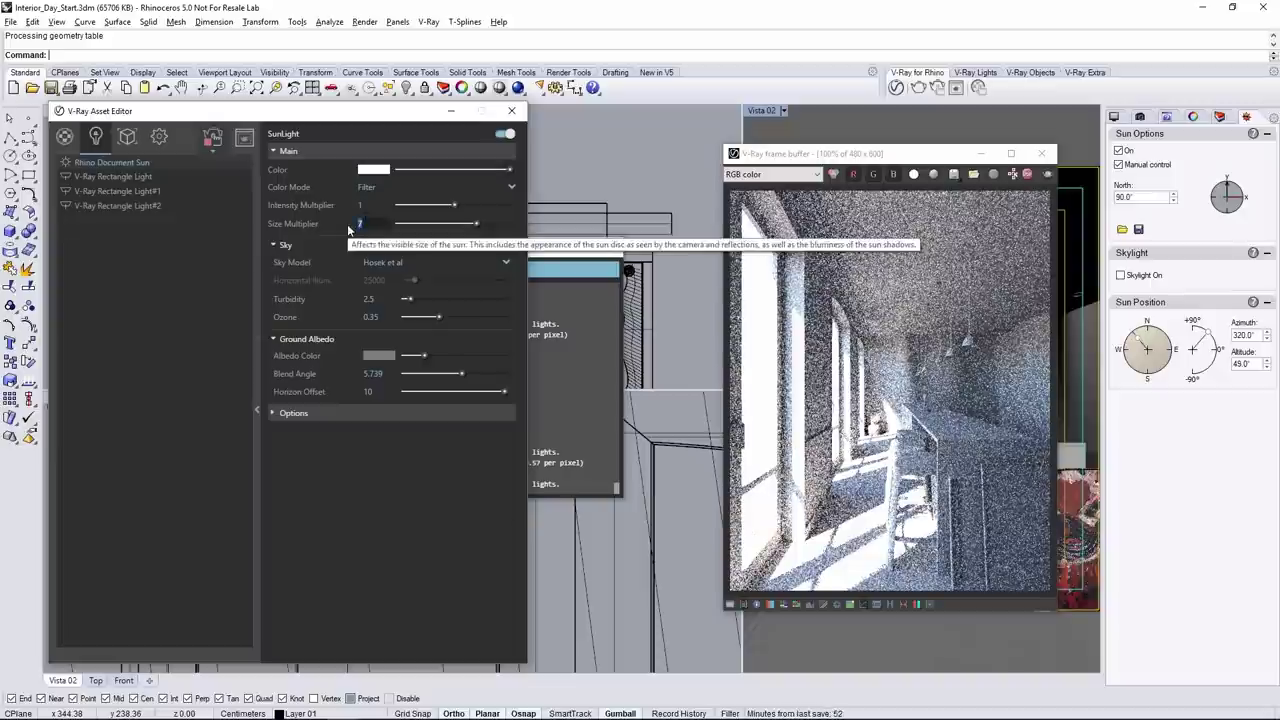
{"action": "type", "text": "100"}
{"action": "key", "text": "Return"}
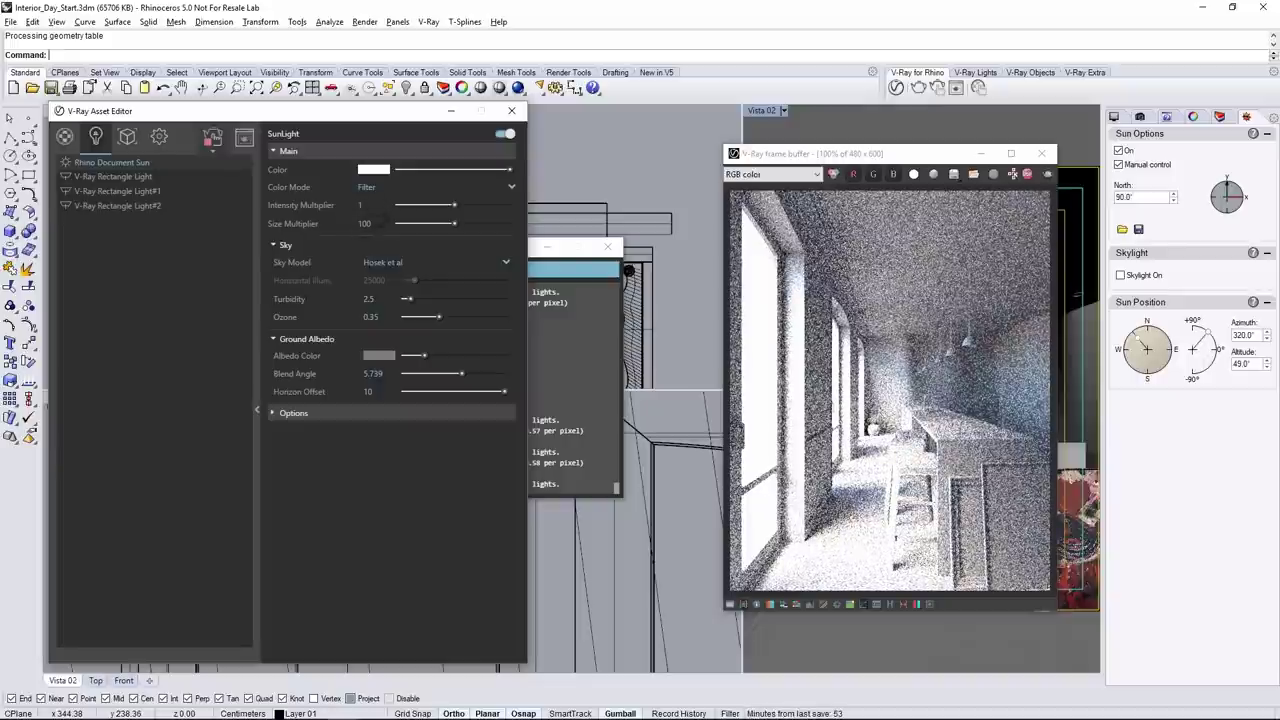
{"action": "left_click", "coordinate": [352, 223]}
{"action": "type", "text": ".8"}
{"action": "key", "text": "Return"}
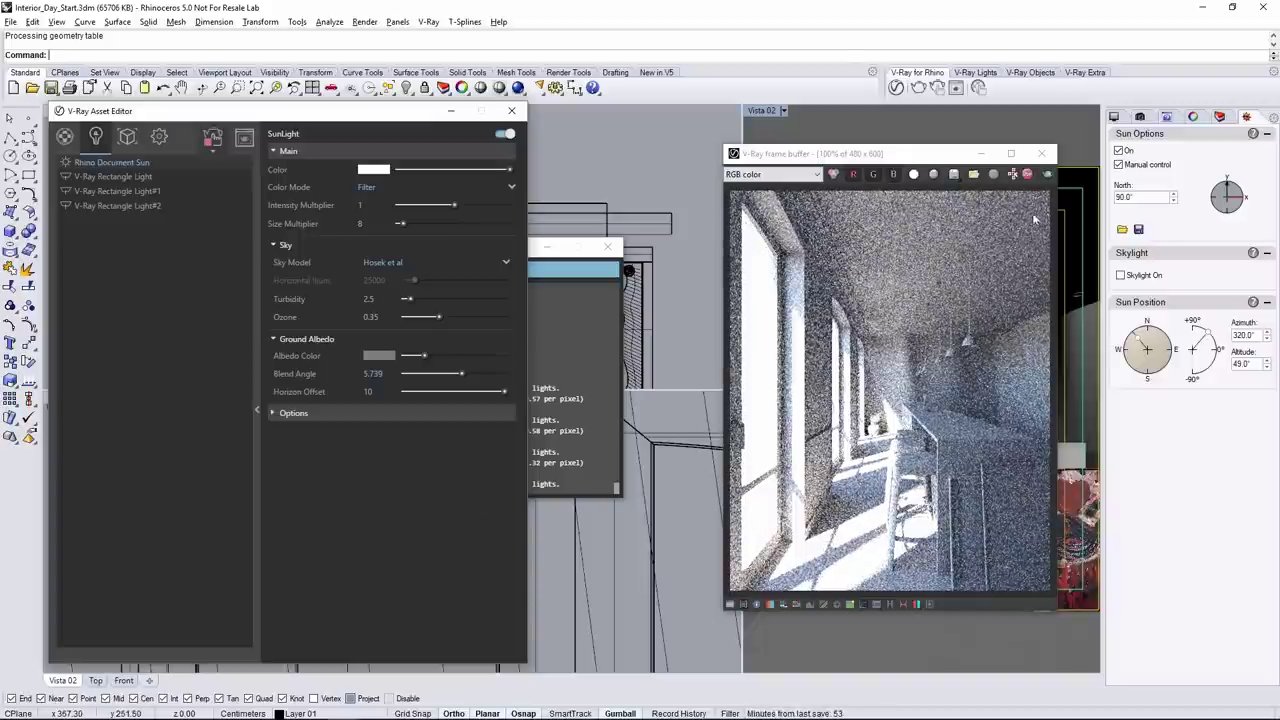
Step: Make the Skin layer visible
{"action": "left_click", "coordinate": [990, 270]}
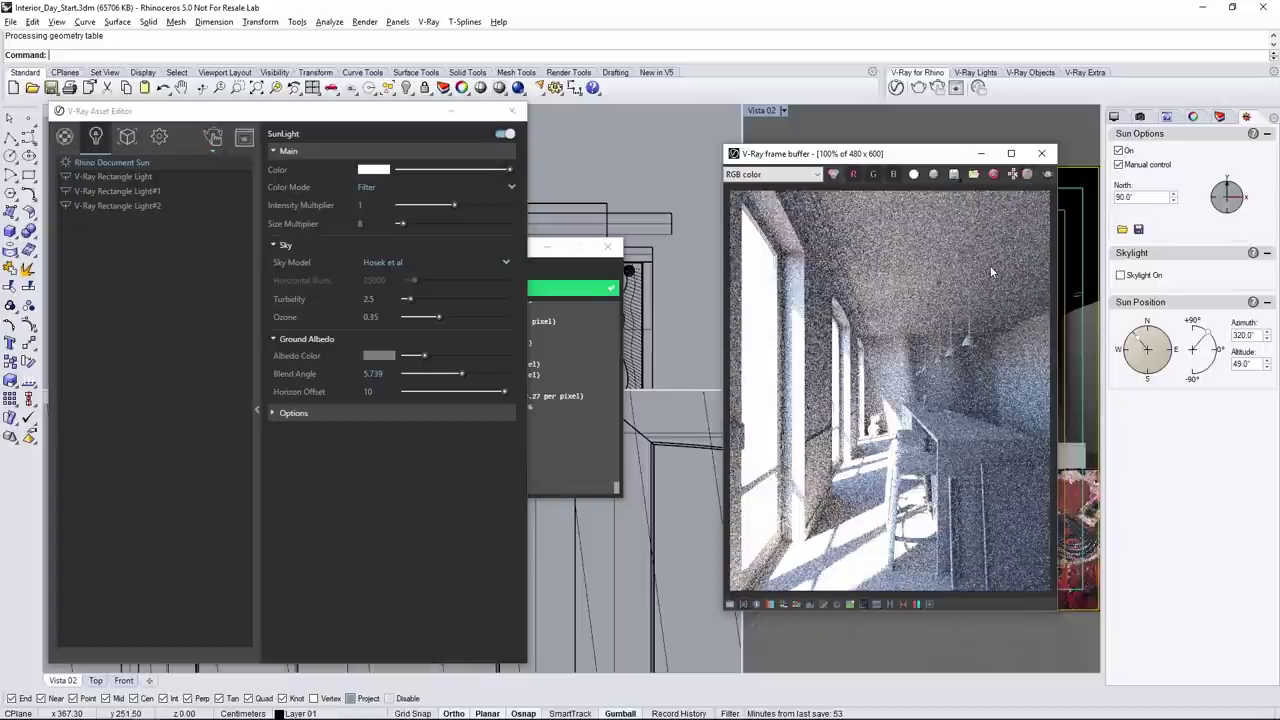
{"action": "left_click", "coordinate": [1224, 117]}
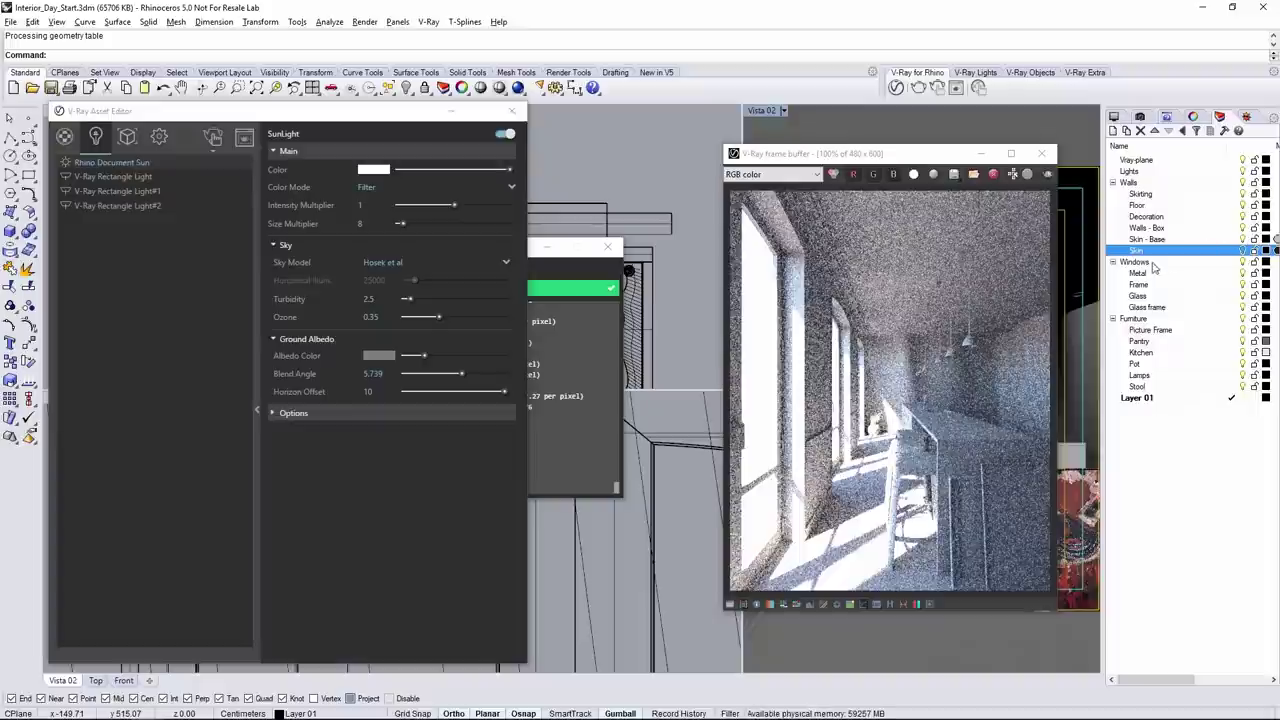
{"action": "left_click", "coordinate": [1243, 251]}
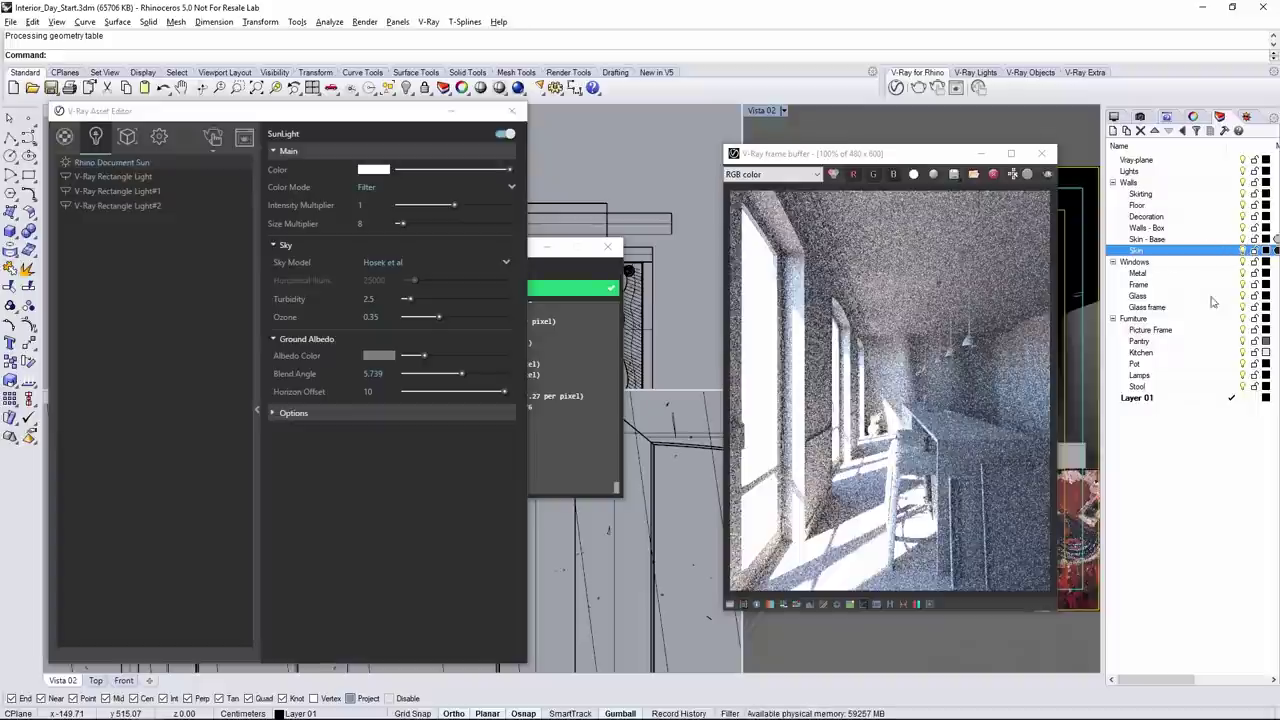
Step: Turn off Interactive and Progressive rendering, set 800 x 1000 output, and toggle Swarm
{"action": "left_click", "coordinate": [159, 137]}
{"action": "left_click", "coordinate": [233, 188]}
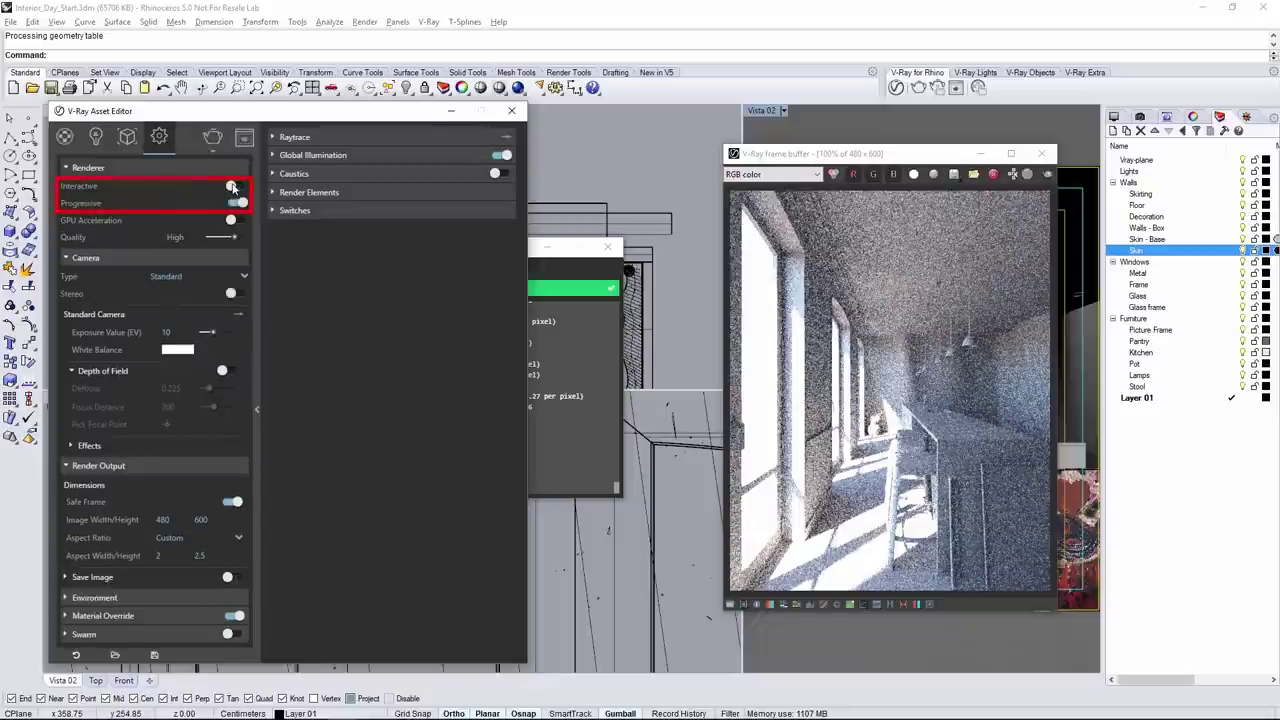
{"action": "left_click", "coordinate": [238, 203]}
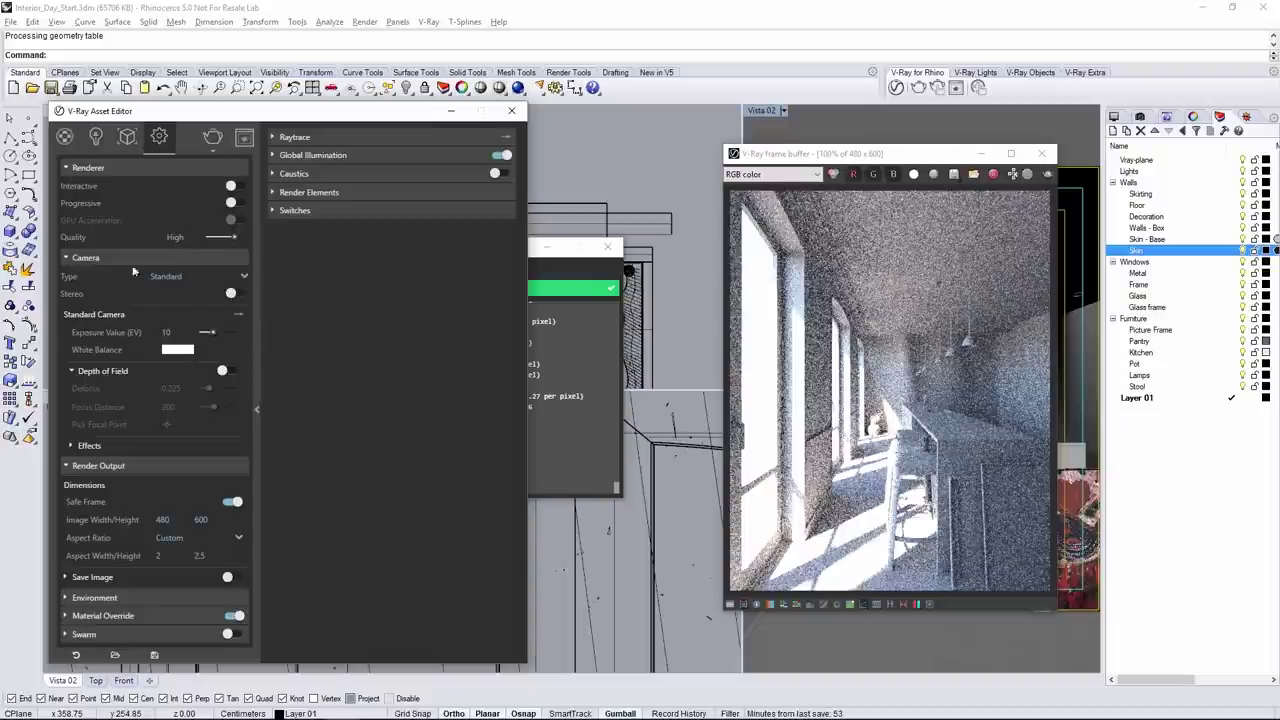
{"action": "left_click", "coordinate": [70, 258]}
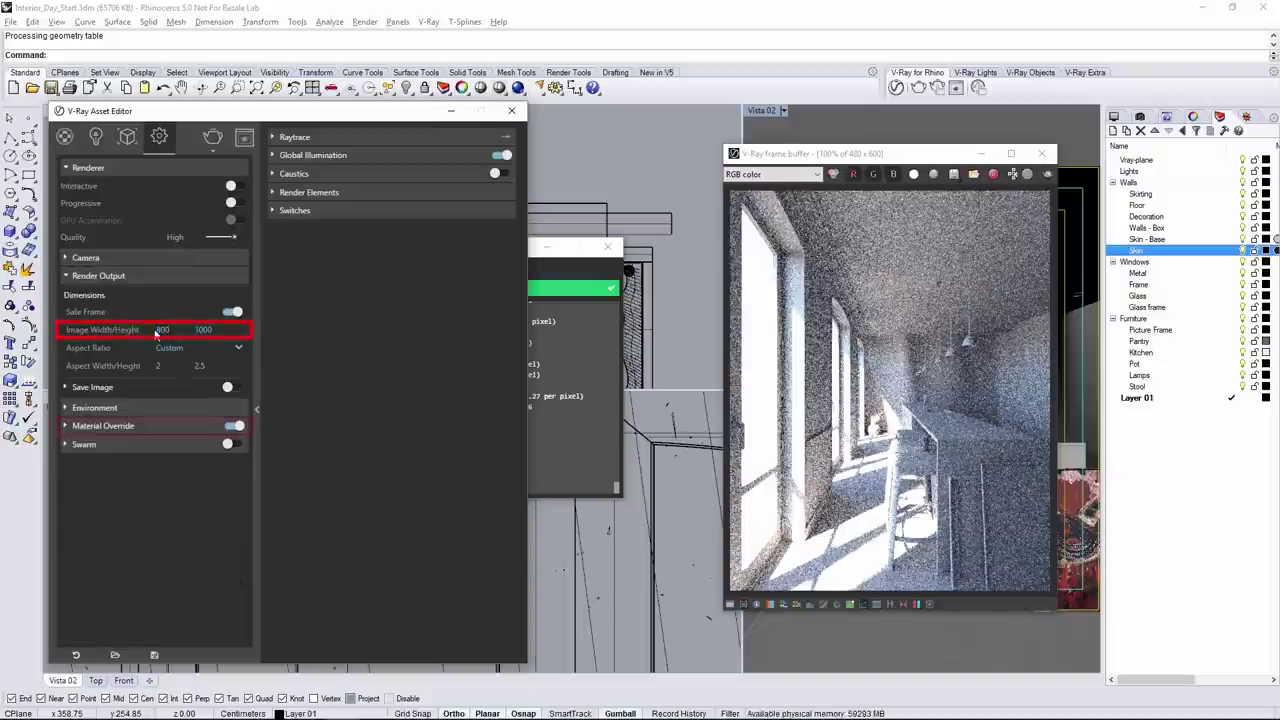
{"action": "key", "text": "Return"}
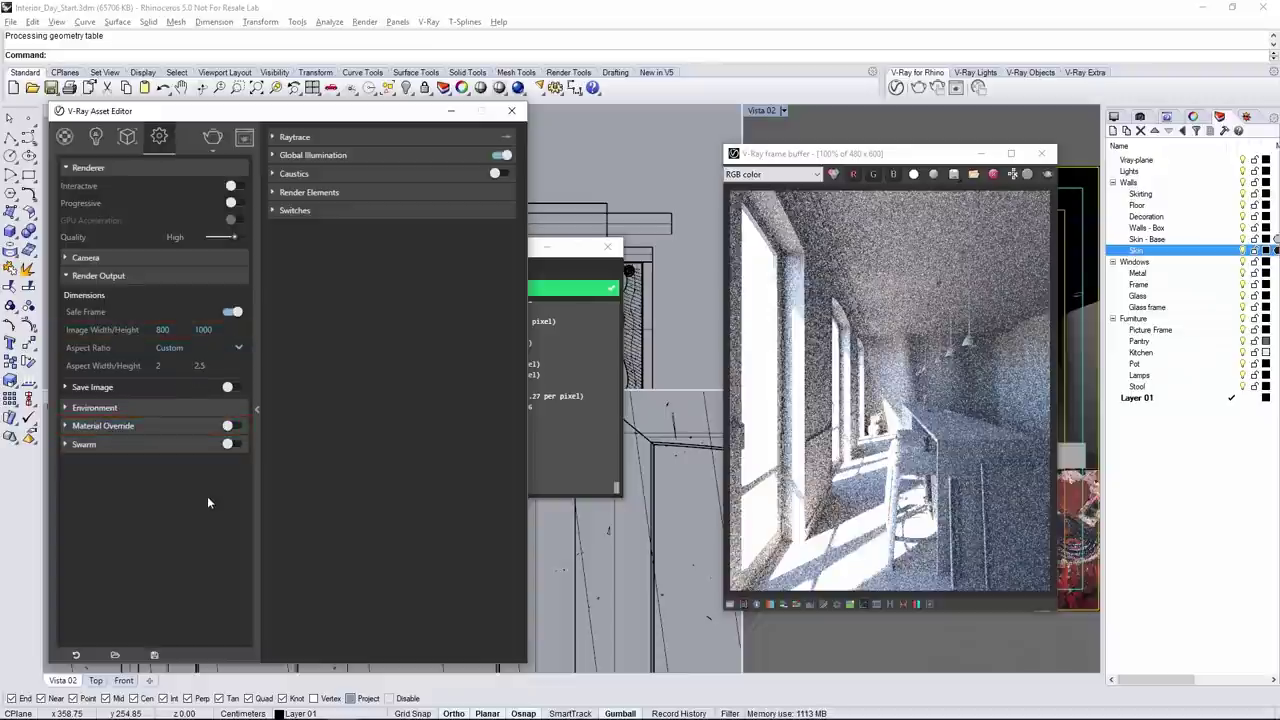
{"action": "left_click", "coordinate": [234, 446]}
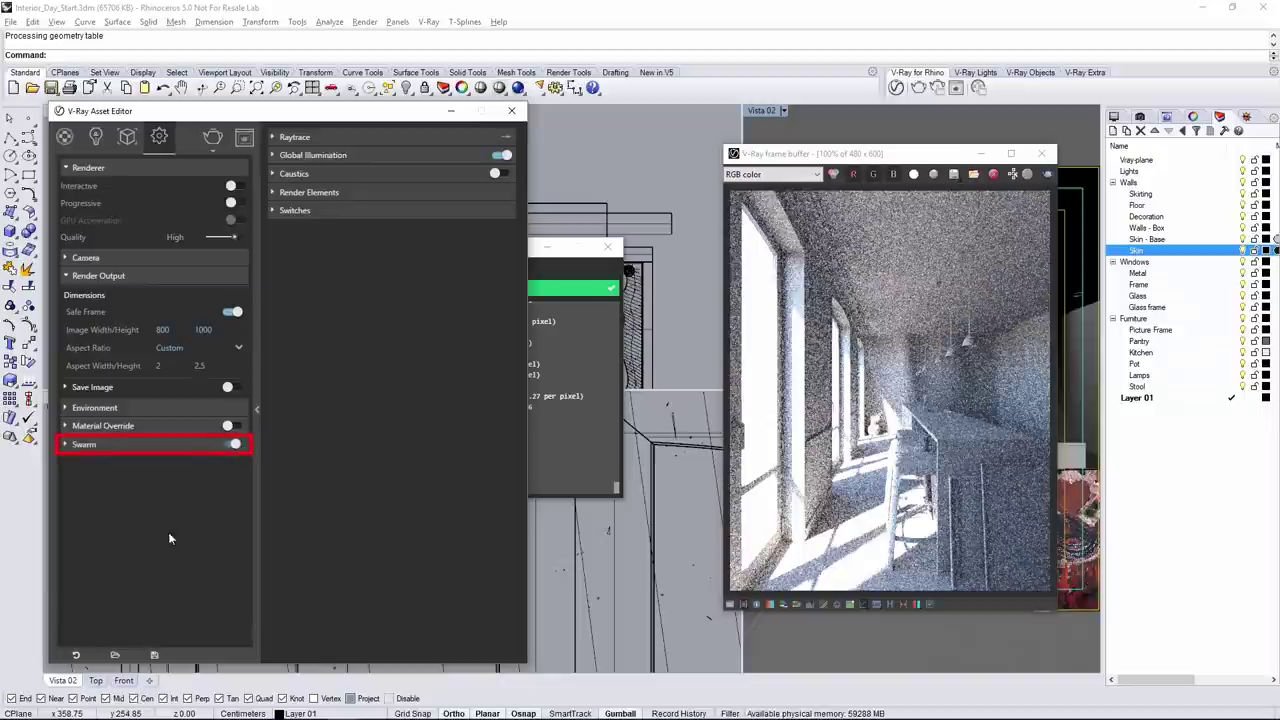
Step: Let the 800 x 1000 render finish and show the frame buffer's correction controls
{"action": "left_click", "coordinate": [65, 444]}
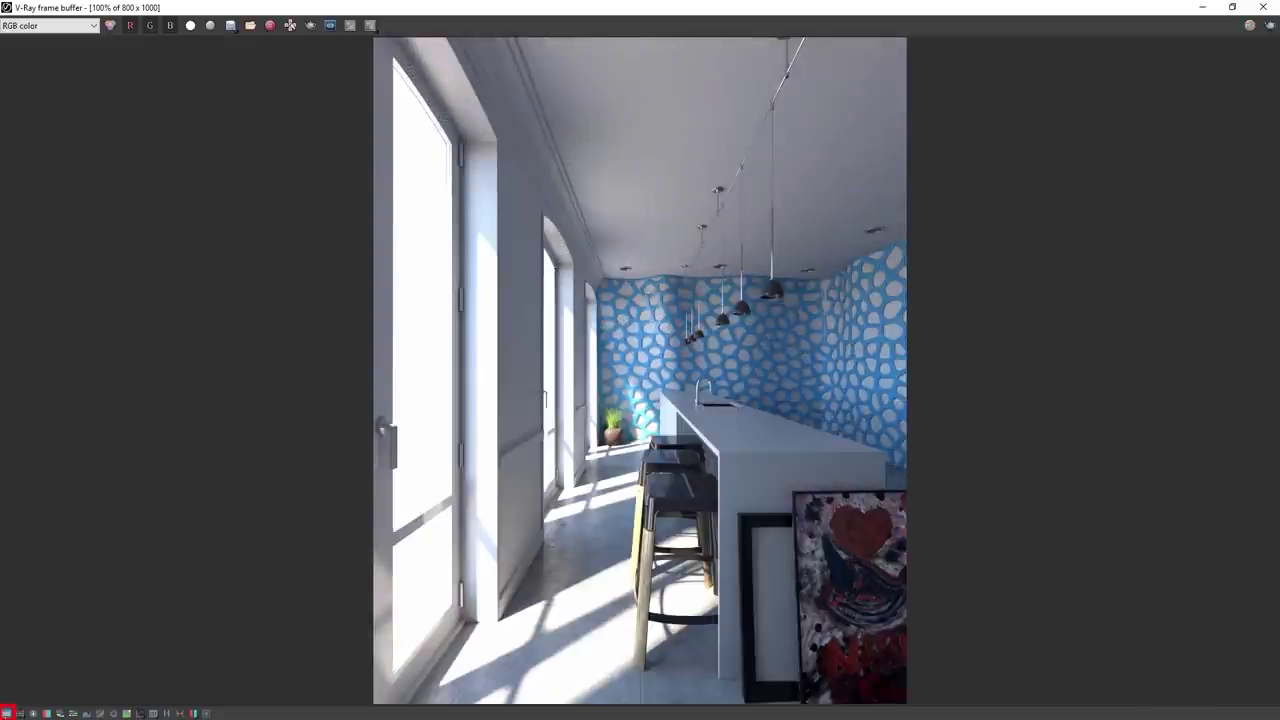
{"action": "left_click", "coordinate": [8, 712]}
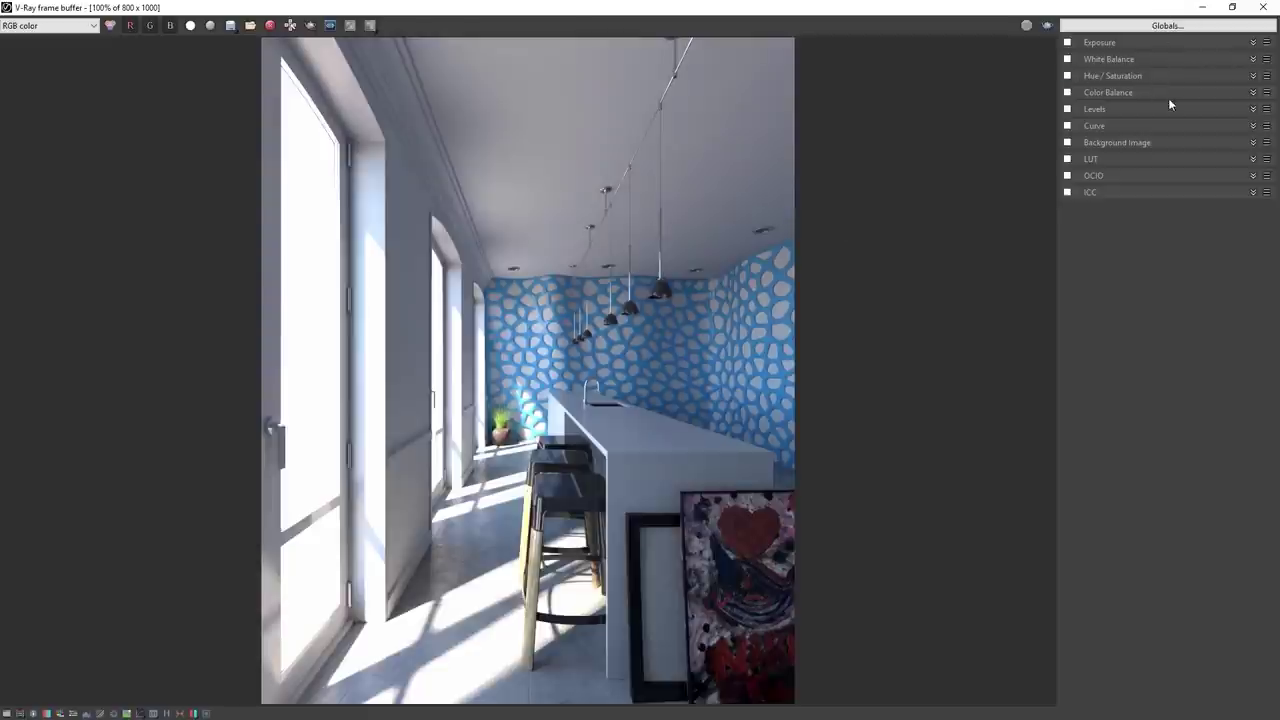
Step: Turn on White Balance and warm it to temperature 8811
{"action": "left_click", "coordinate": [1115, 62]}
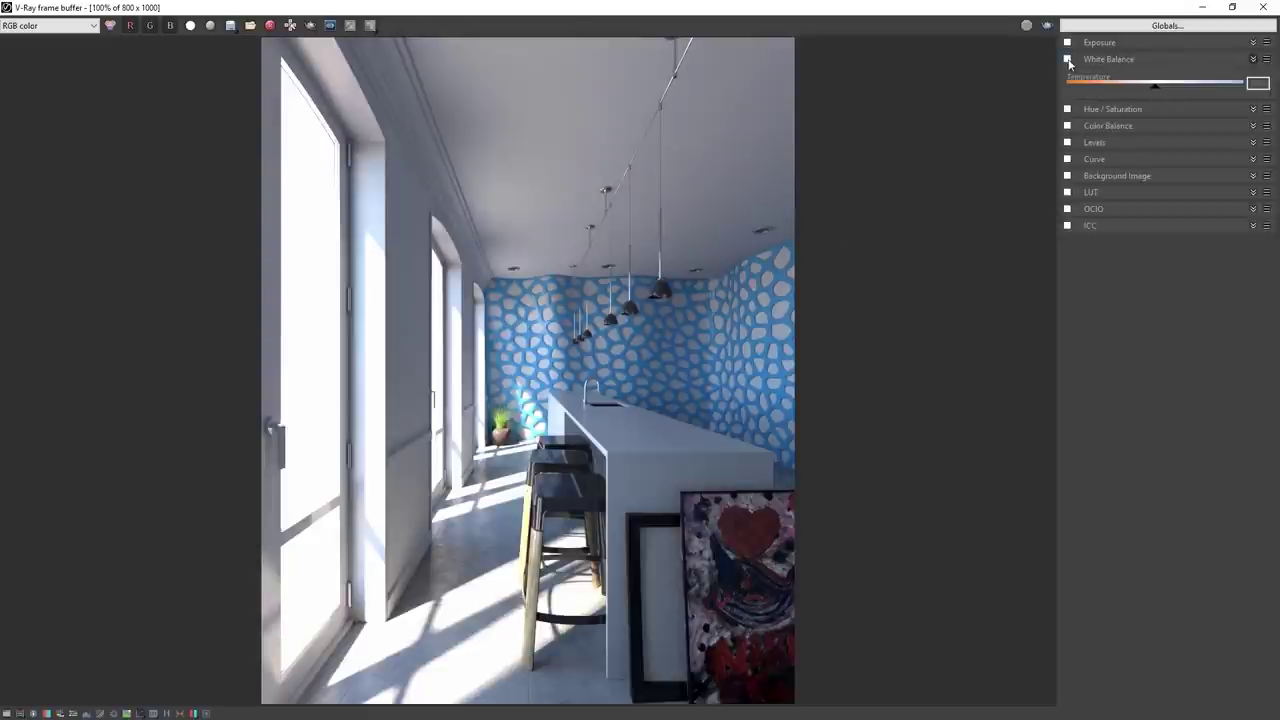
{"action": "left_click", "coordinate": [1068, 62]}
{"action": "left_click_drag", "start_coordinate": [1157, 93], "coordinate": [1204, 95]}
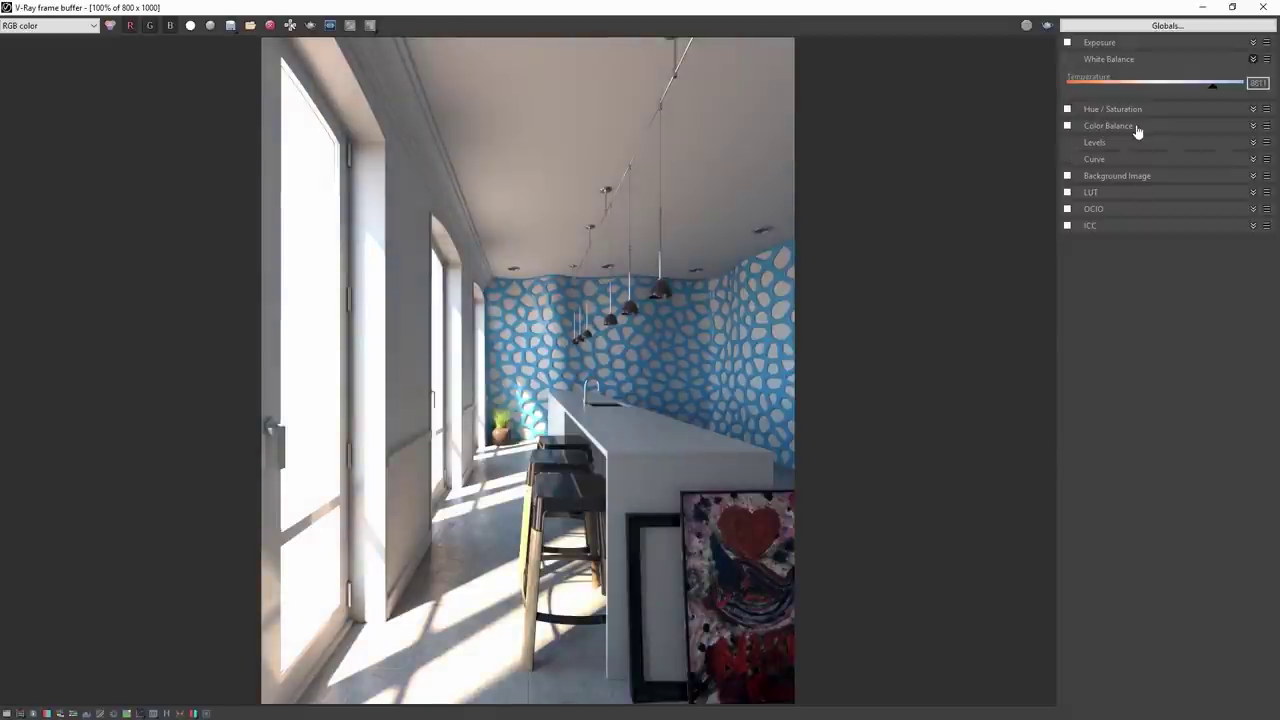
Step: Enable Color Balance on the shadows with Cyan-Red -0.05 and Yellow-Blue 0.10
{"action": "left_click", "coordinate": [1134, 127]}
{"action": "left_click", "coordinate": [1067, 127]}
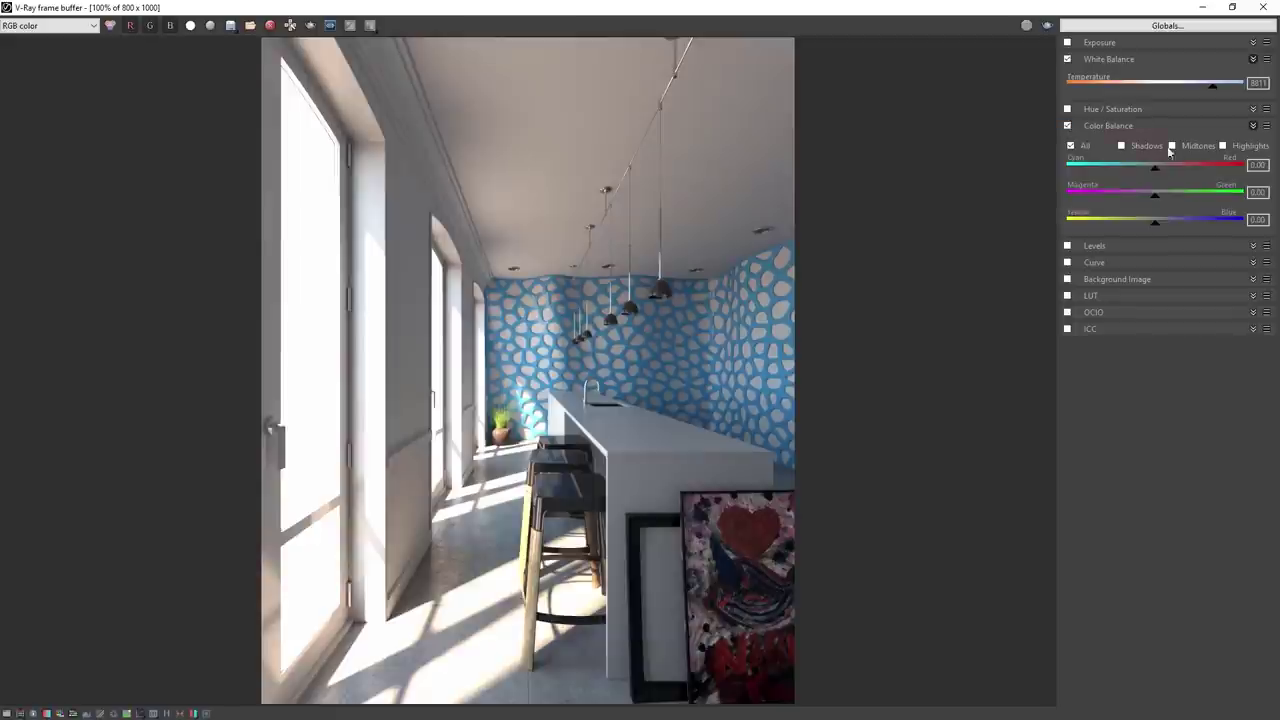
{"action": "left_click", "coordinate": [1121, 146]}
{"action": "left_click_drag", "start_coordinate": [1149, 177], "coordinate": [1155, 176]}
{"action": "left_click_drag", "start_coordinate": [1155, 229], "coordinate": [1168, 230]}
Step: Bow the Curve correction upward to about 0.68/0.93 and lift a dark point near 0.09/0.15
{"action": "left_click", "coordinate": [1095, 262]}
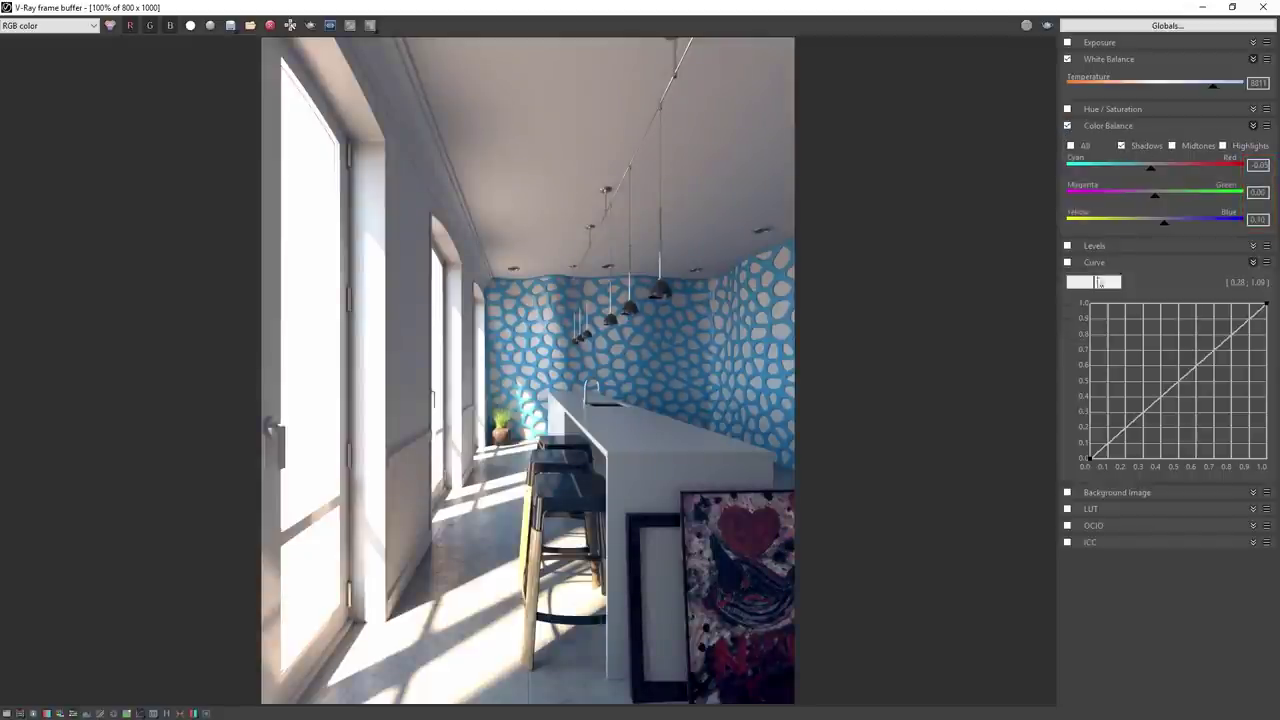
{"action": "left_click", "coordinate": [1266, 302]}
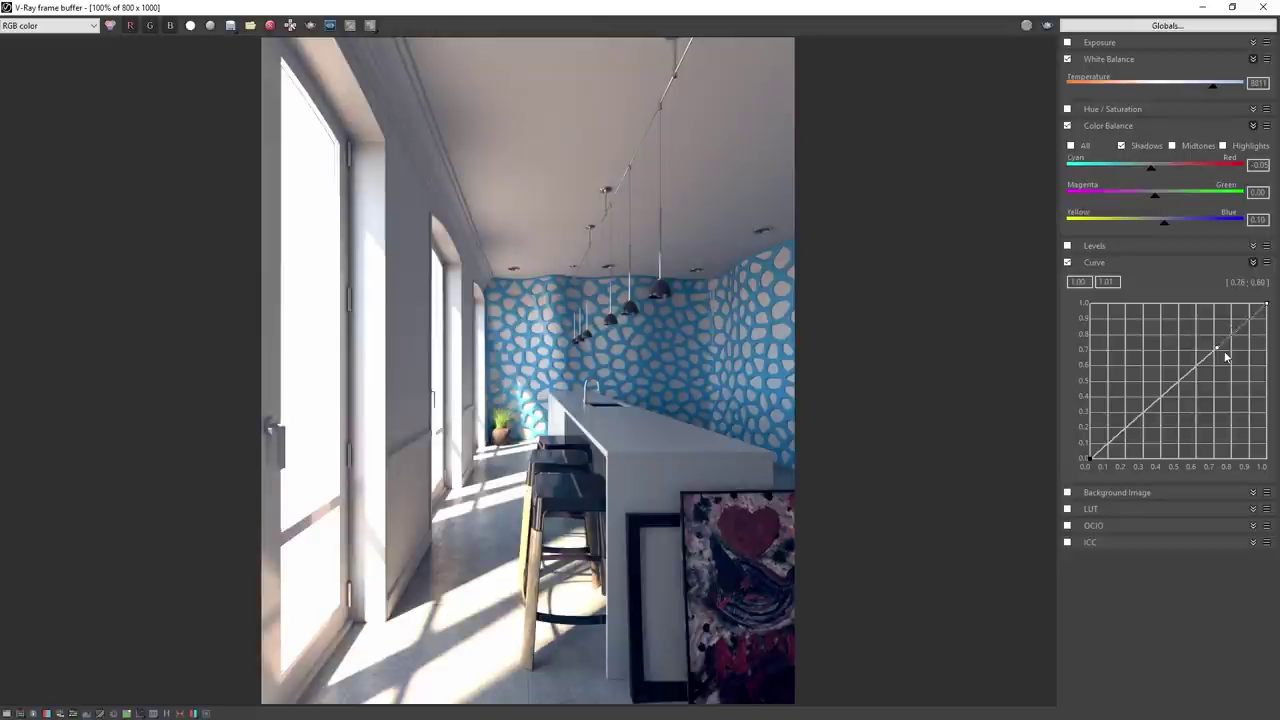
{"action": "left_click_drag", "start_coordinate": [1216, 350], "coordinate": [1209, 314]}
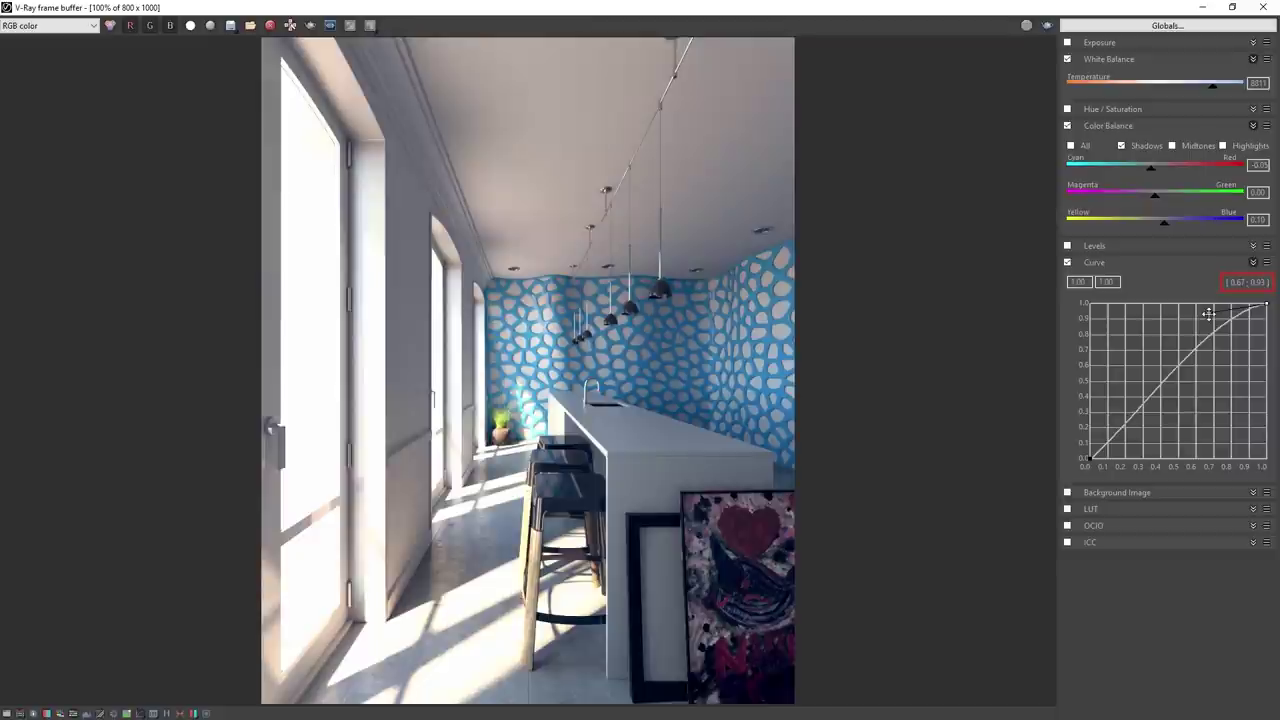
{"action": "left_click_drag", "start_coordinate": [1090, 458], "coordinate": [1107, 433]}
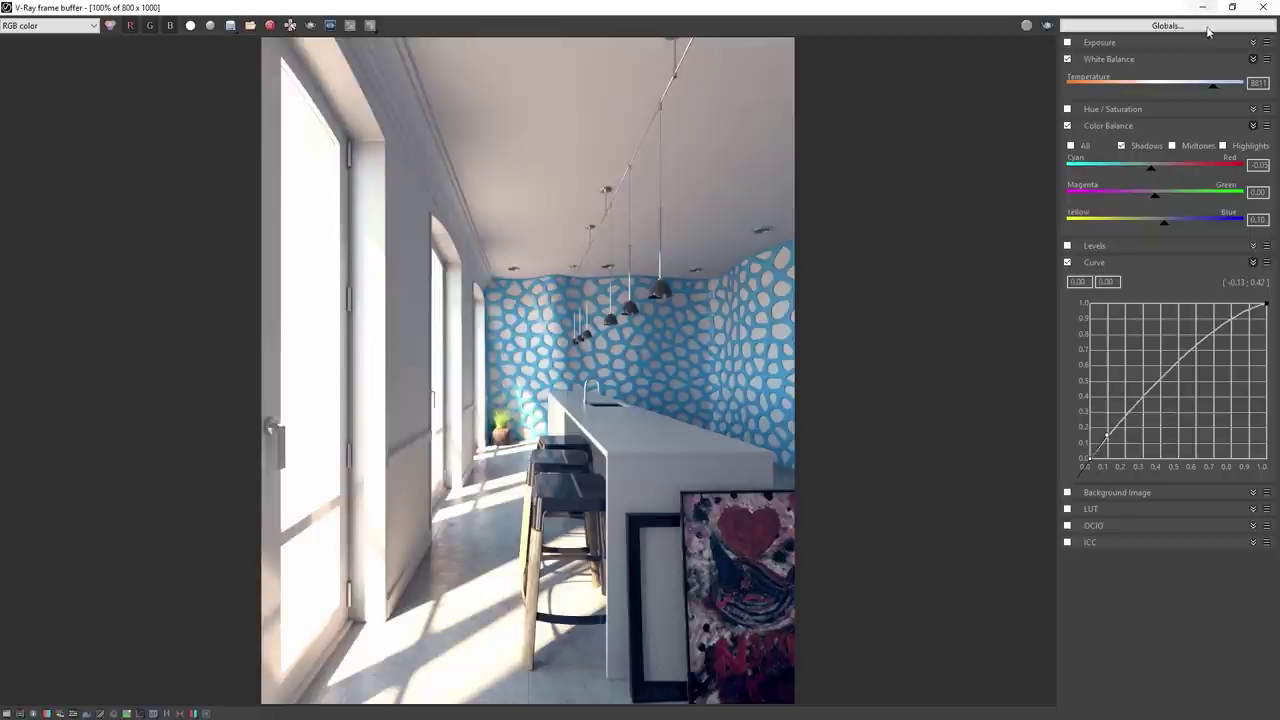
{"action": "left_click", "coordinate": [1105, 44]}
Step: Turn on Exposure correction and lower Highlight Burn to 0.65
{"action": "left_click", "coordinate": [1067, 44]}
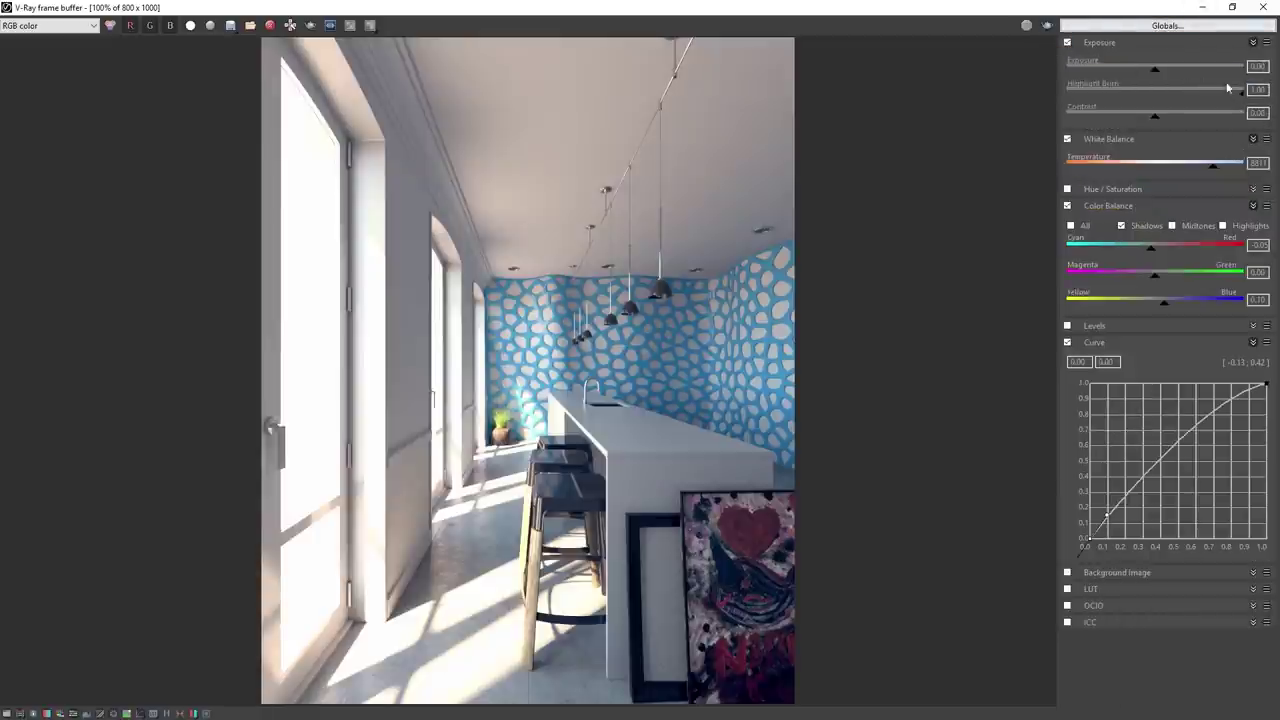
{"action": "left_click_drag", "start_coordinate": [1242, 91], "coordinate": [1184, 96]}
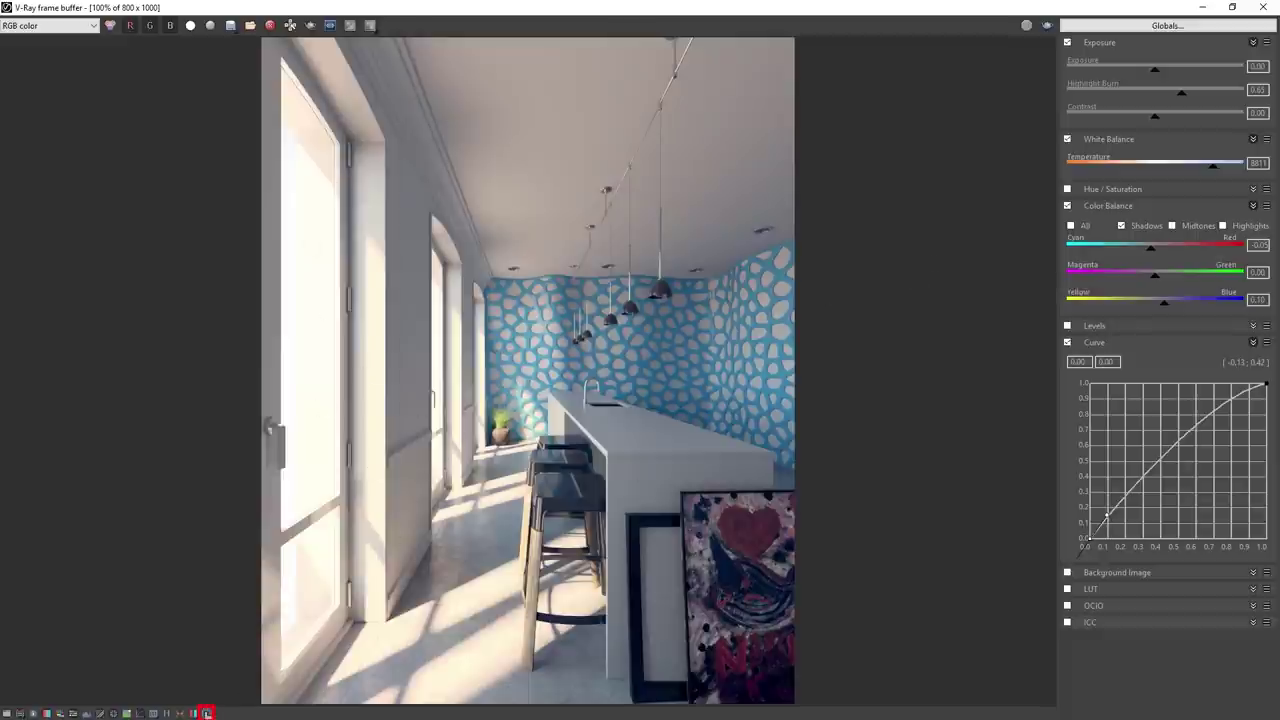
Step: Turn on the Bloom lens effect with Shape 14.88, Size 12.21 and Weight 11.82
{"action": "left_click", "coordinate": [206, 713]}
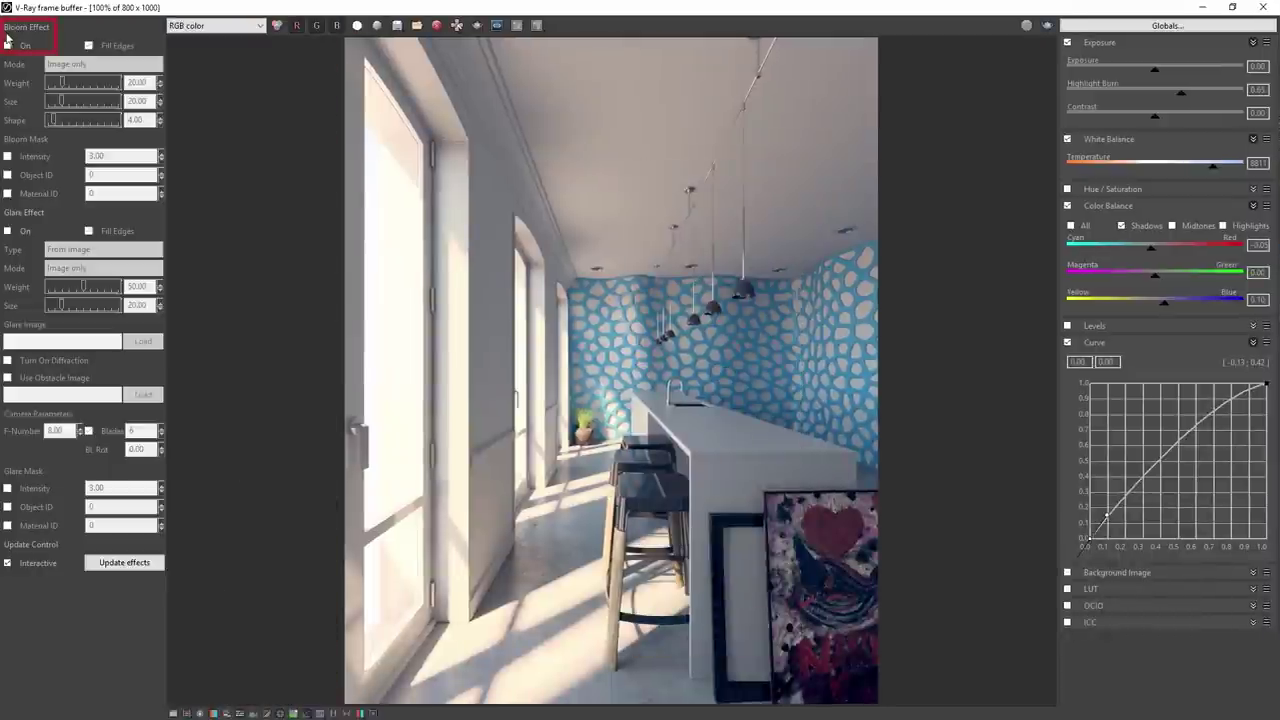
{"action": "left_click", "coordinate": [8, 44]}
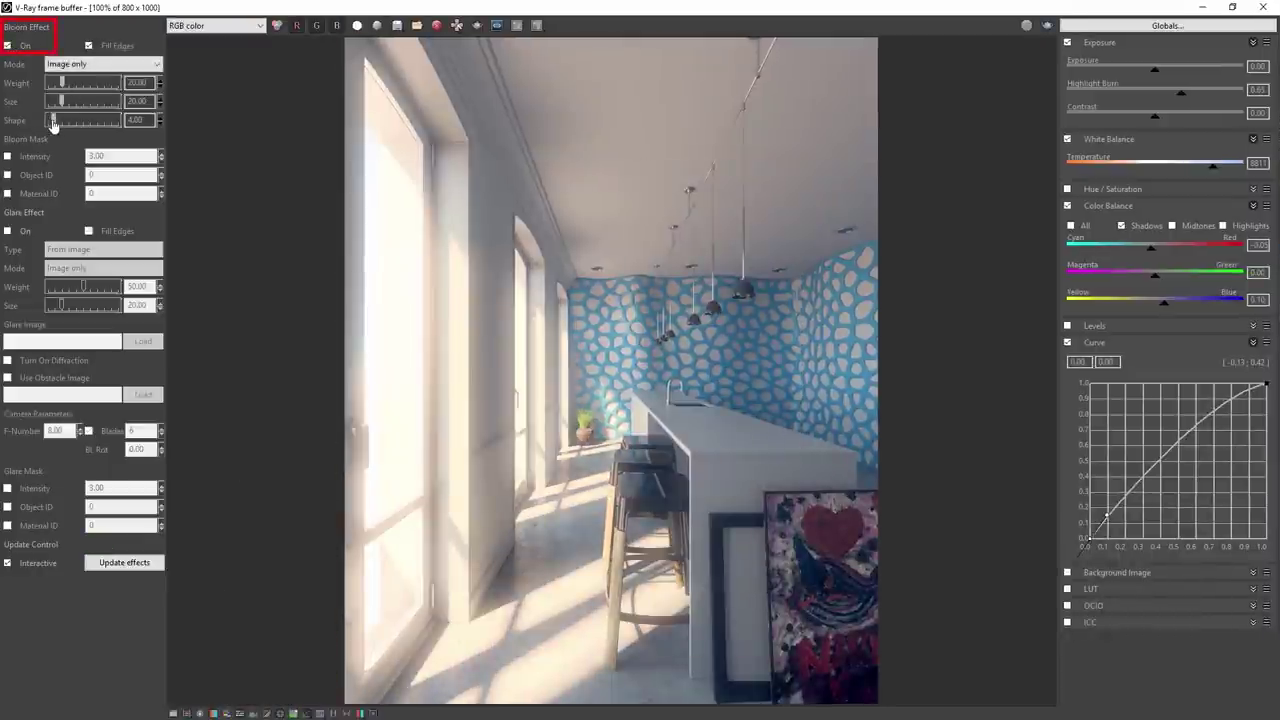
{"action": "left_click_drag", "start_coordinate": [53, 122], "coordinate": [74, 123]}
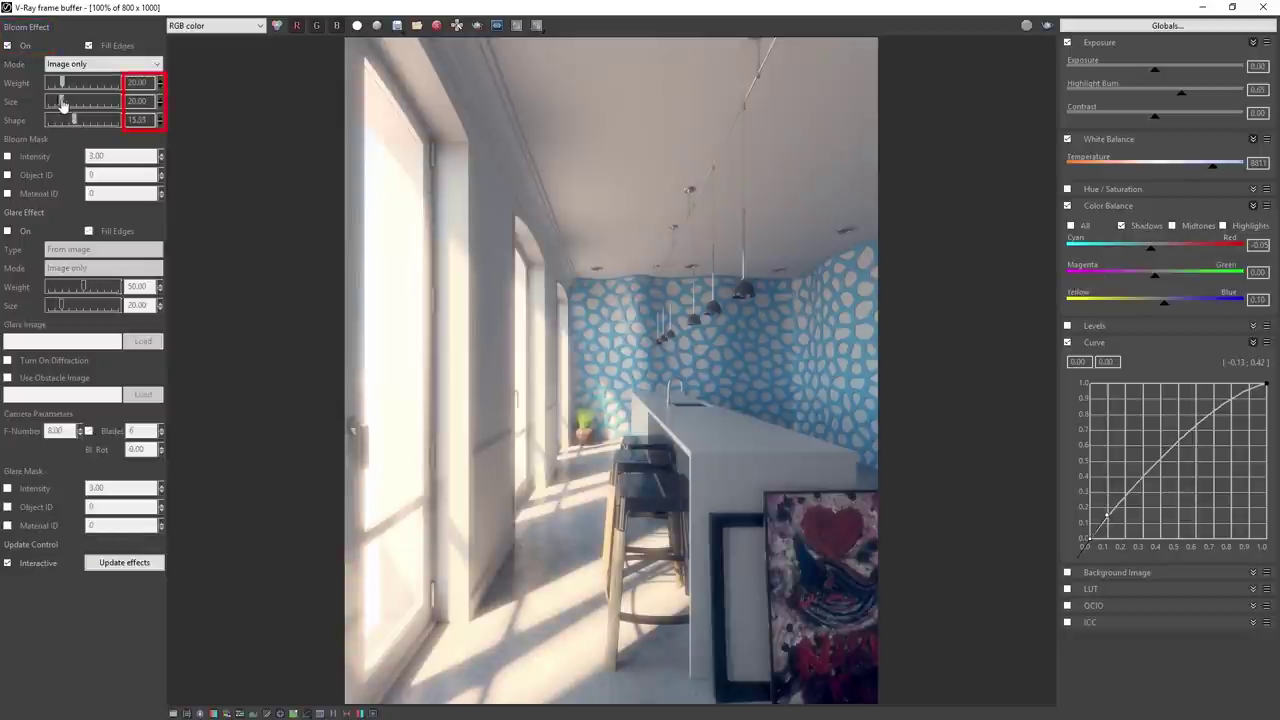
{"action": "left_click_drag", "start_coordinate": [62, 84], "coordinate": [73, 121]}
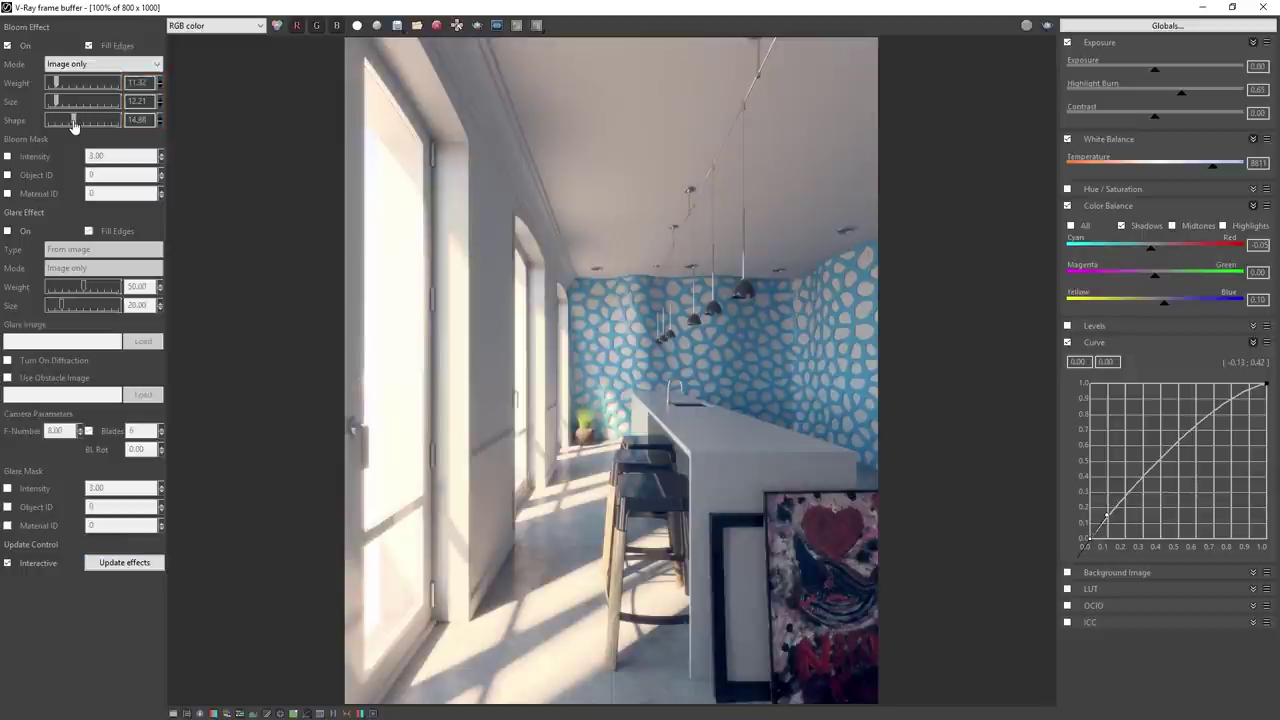